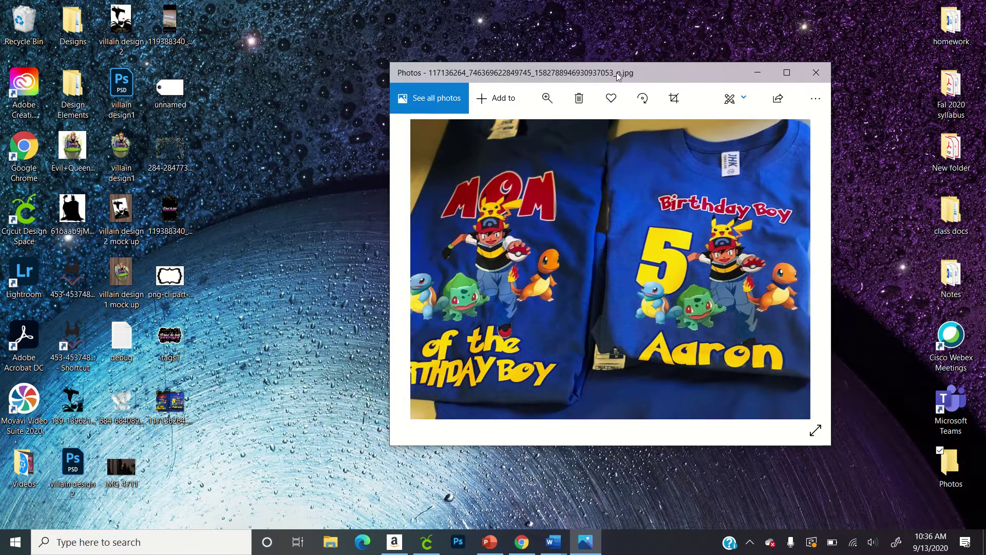
- Move the Photos window showing the shirt reference photo up and to the right
{"action": "left_click_drag", "start_coordinate": [617, 72], "coordinate": [659, 27]}
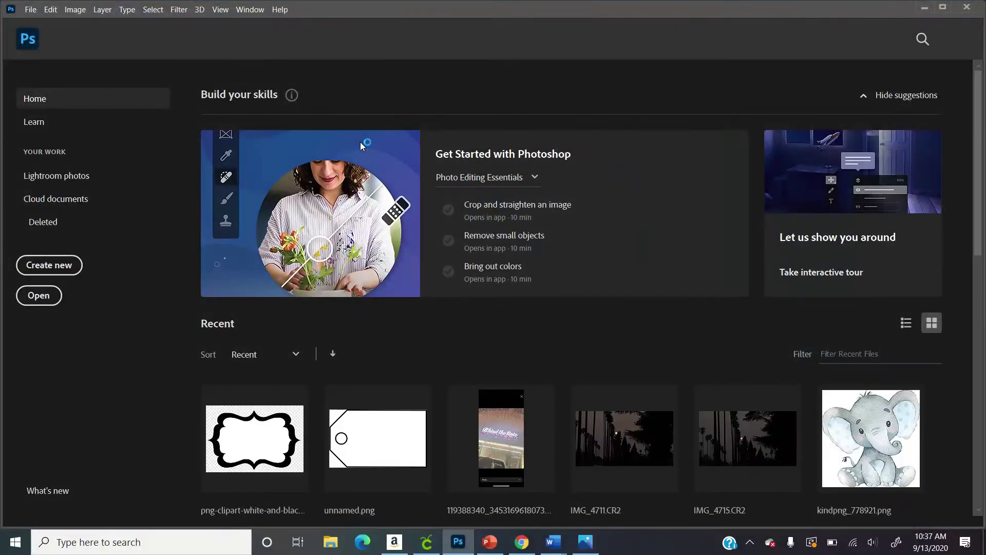
- Create a new document in inches: width 8.5, height 11, resolution 300
{"action": "left_click", "coordinate": [44, 266]}
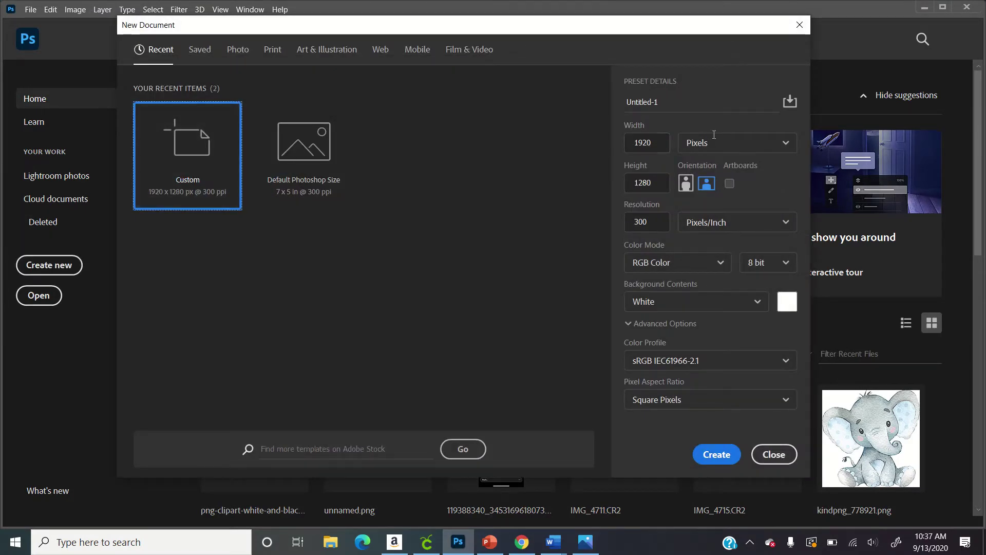
{"action": "left_click", "coordinate": [729, 142]}
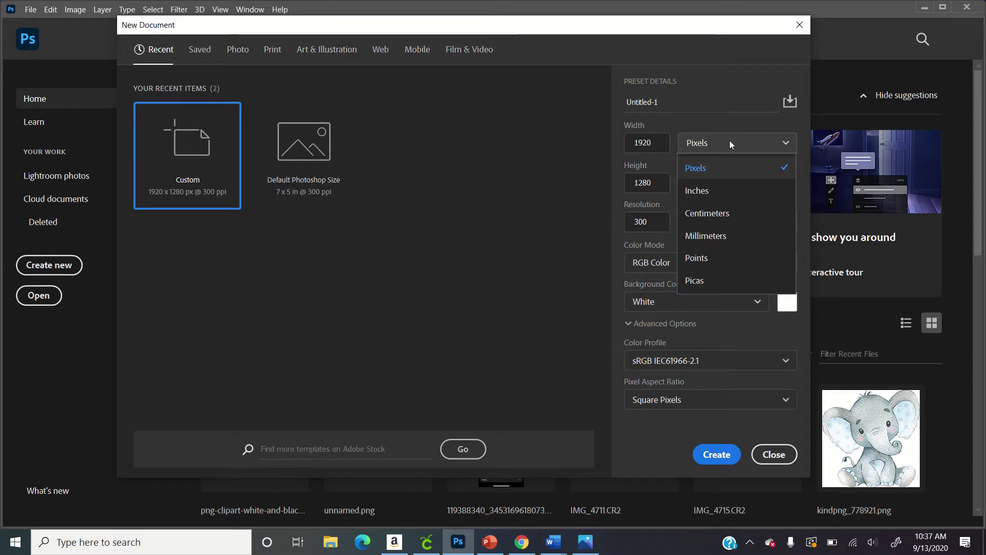
{"action": "left_click", "coordinate": [717, 190]}
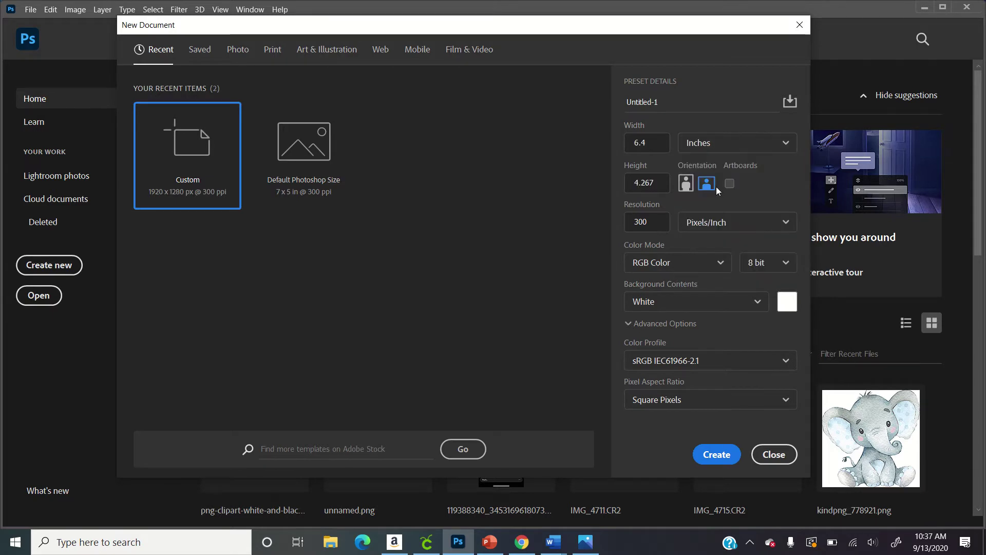
{"action": "double_click", "coordinate": [639, 141]}
{"action": "type", "text": "8"}
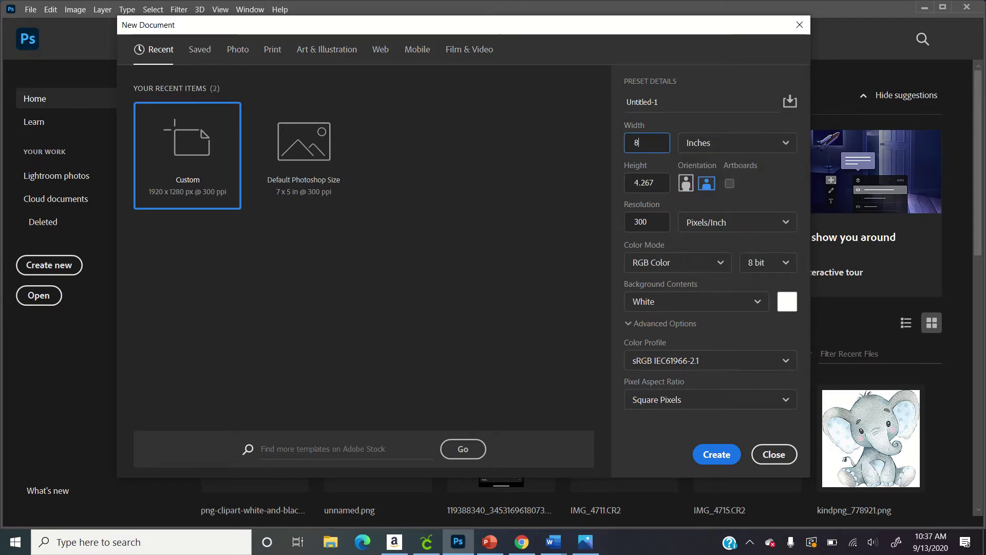
{"action": "type", "text": ".5"}
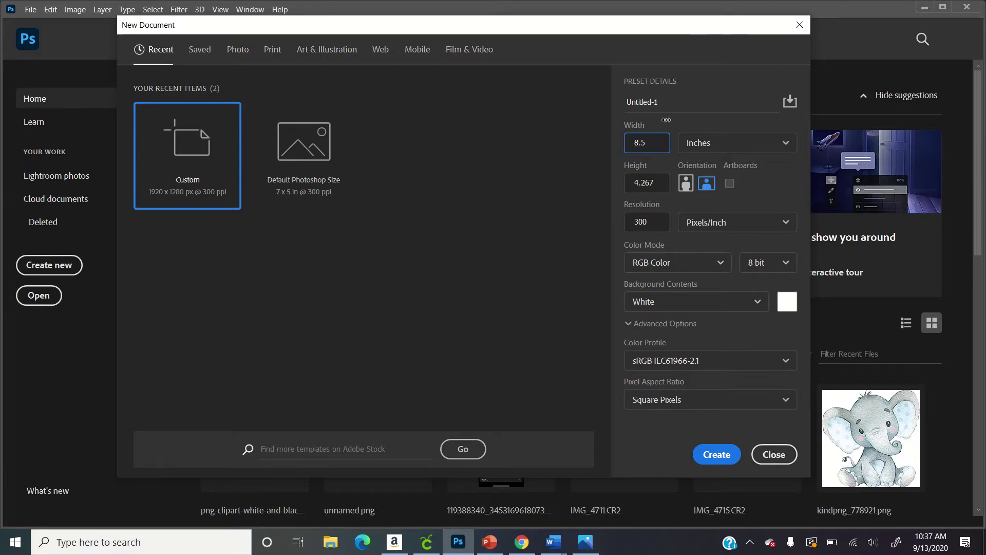
{"action": "double_click", "coordinate": [651, 184]}
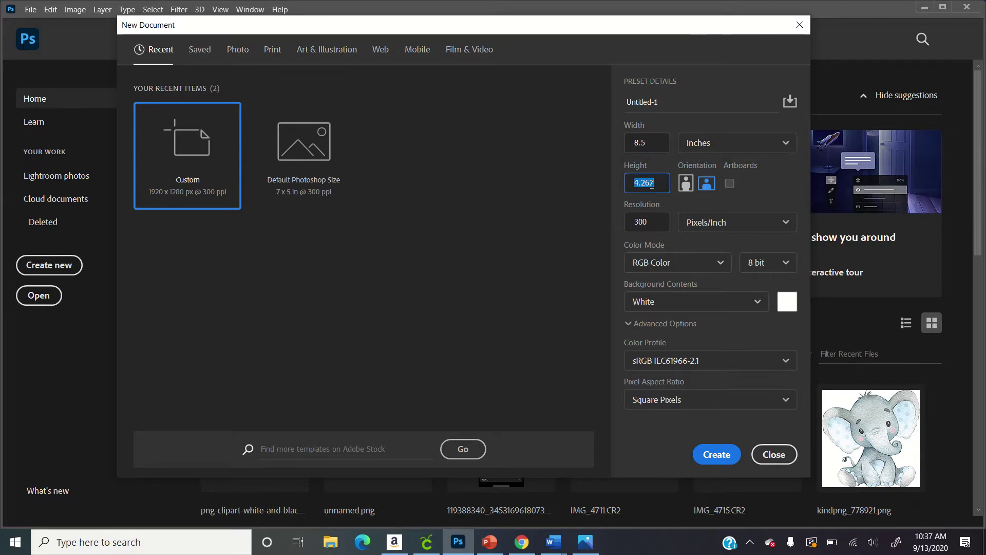
{"action": "type", "text": "11"}
{"action": "left_click", "coordinate": [641, 223]}
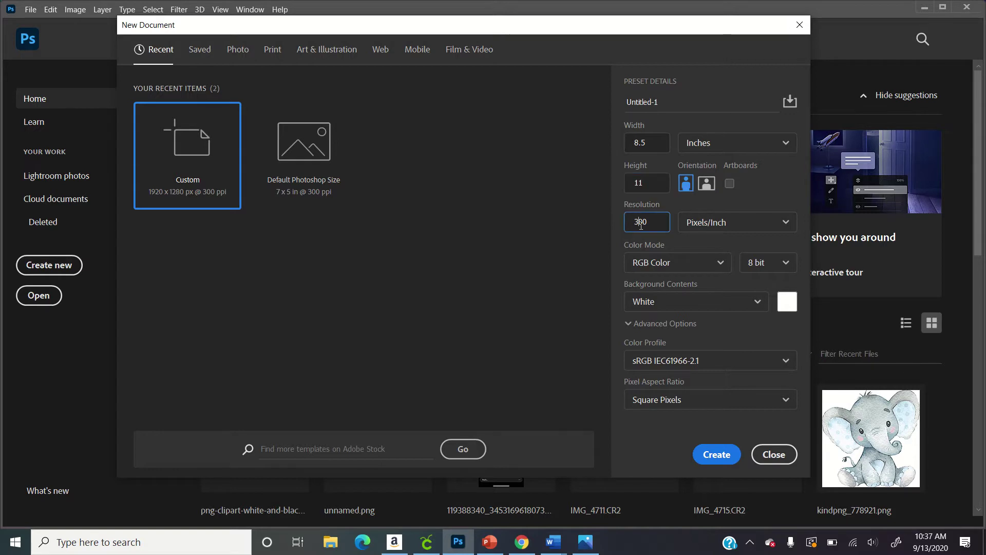
{"action": "double_click", "coordinate": [640, 224]}
{"action": "double_click", "coordinate": [640, 218]}
{"action": "left_click", "coordinate": [643, 223]}
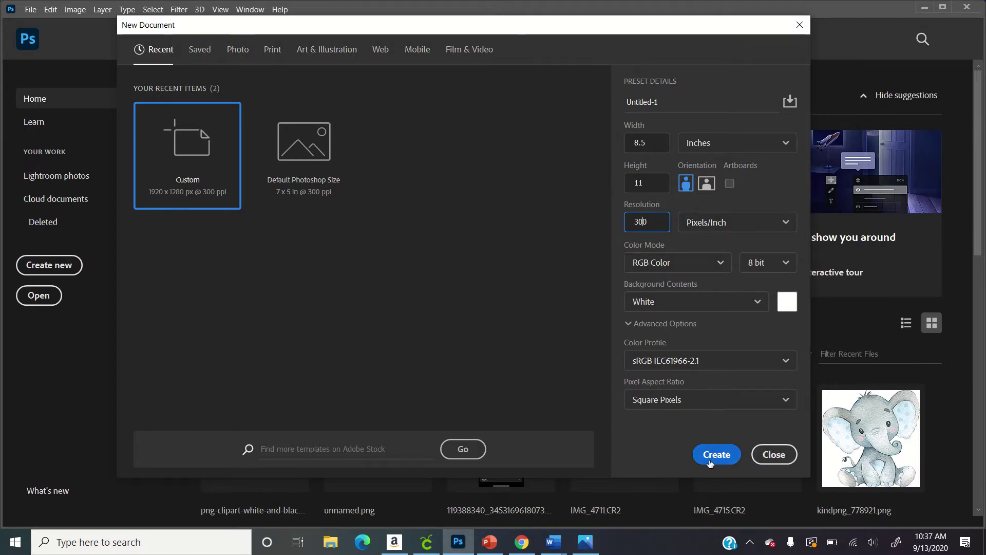
{"action": "left_click", "coordinate": [717, 444]}
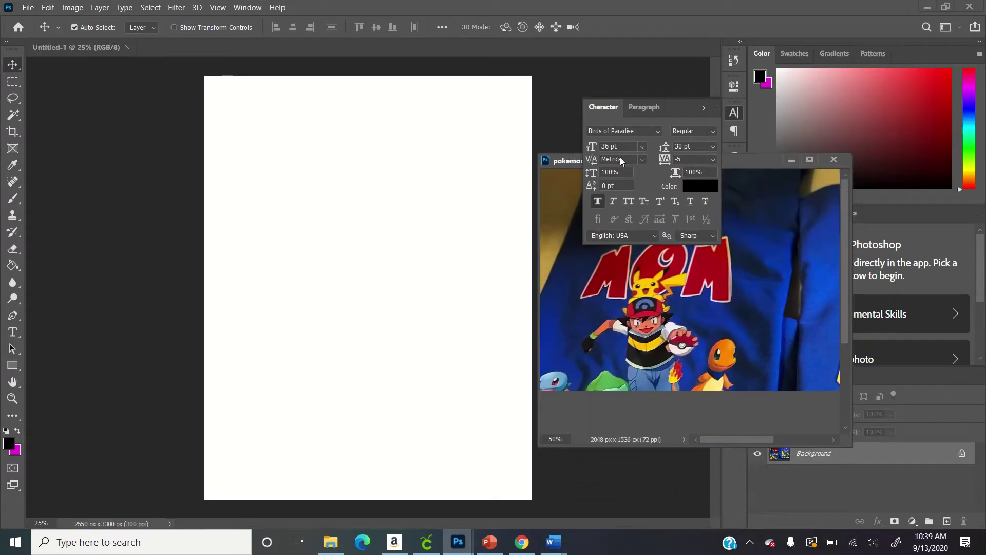
- Enlarge the pokemon shirts picture window, move it up and right, and dock the Character panel top right
{"action": "left_click_drag", "start_coordinate": [622, 161], "coordinate": [622, 159]}
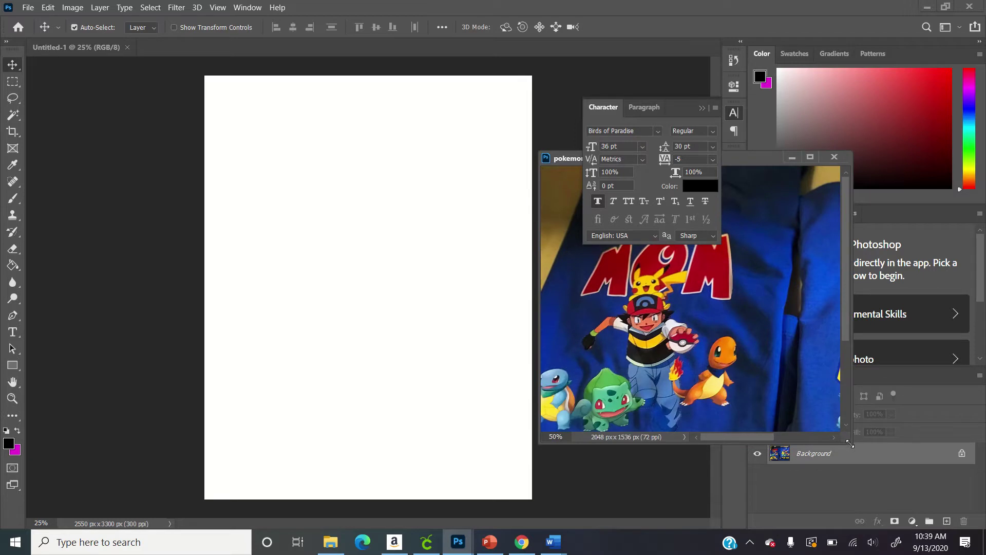
{"action": "left_click_drag", "start_coordinate": [850, 443], "coordinate": [915, 526]}
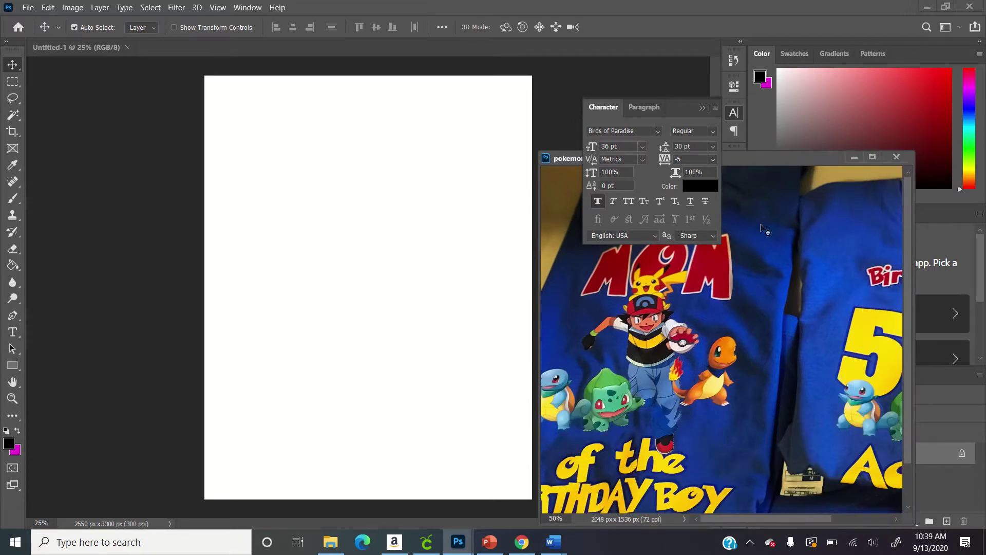
{"action": "left_click_drag", "start_coordinate": [753, 161], "coordinate": [788, 126]}
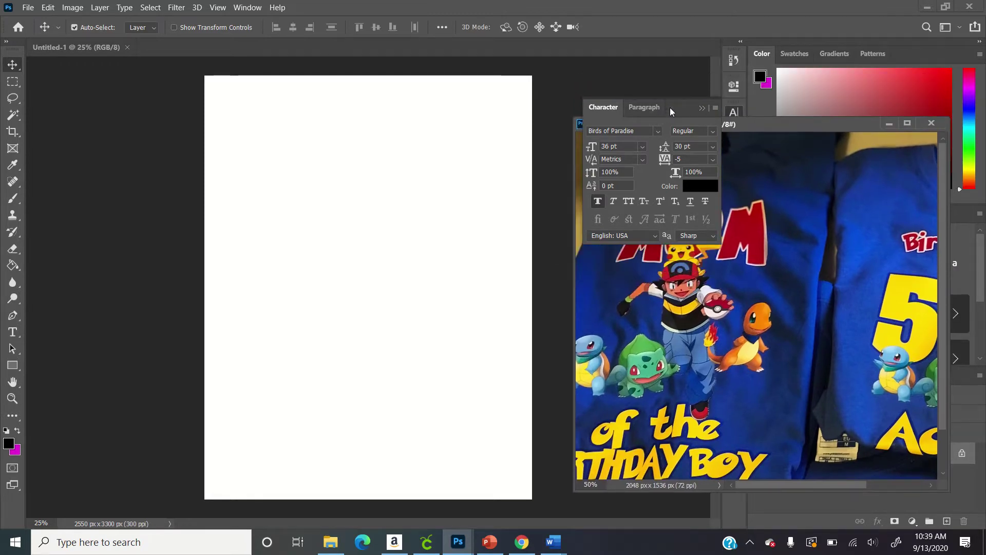
{"action": "left_click_drag", "start_coordinate": [669, 107], "coordinate": [781, 39]}
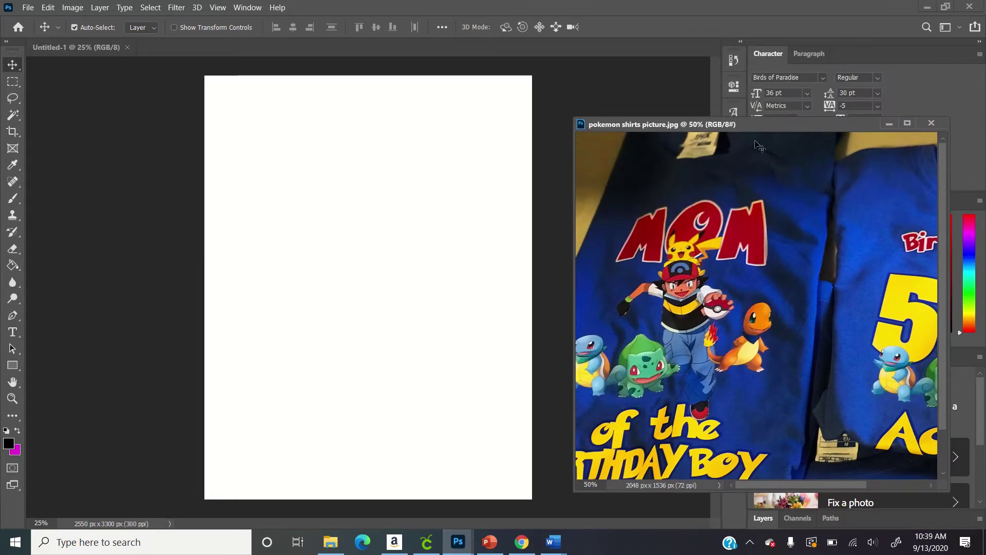
{"action": "key", "text": "alt+Tab"}
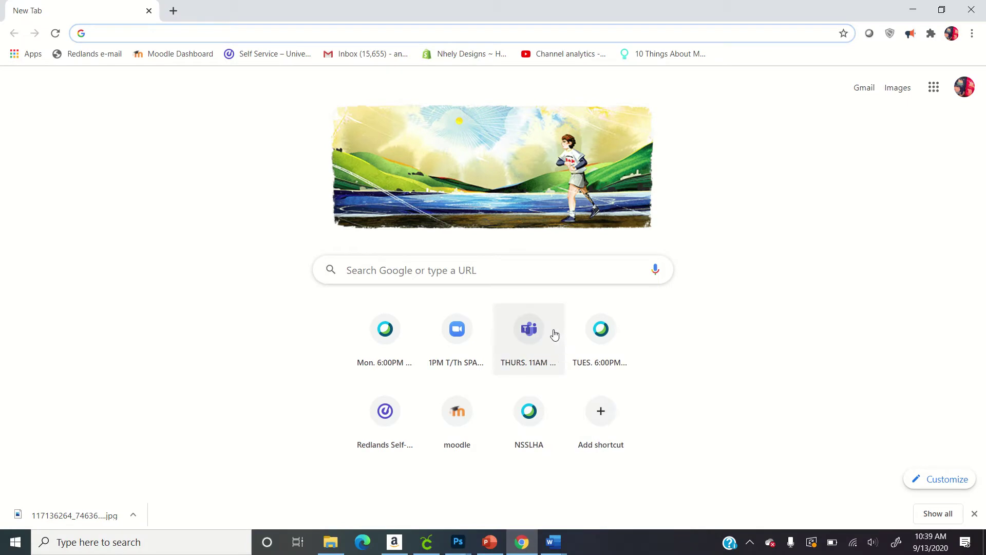
- Search Google for 'pikachu and ash png'
{"action": "left_click", "coordinate": [585, 273]}
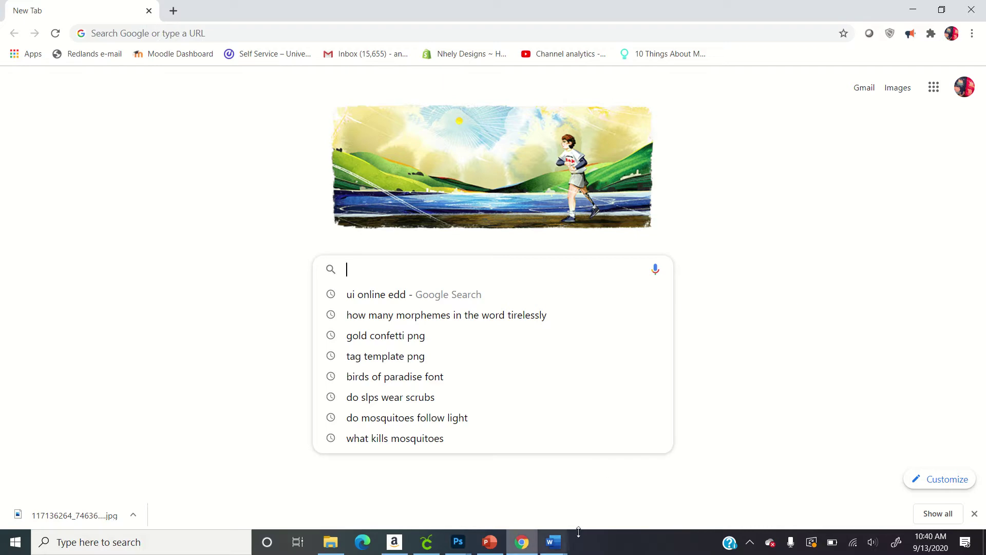
{"action": "left_click", "coordinate": [465, 551]}
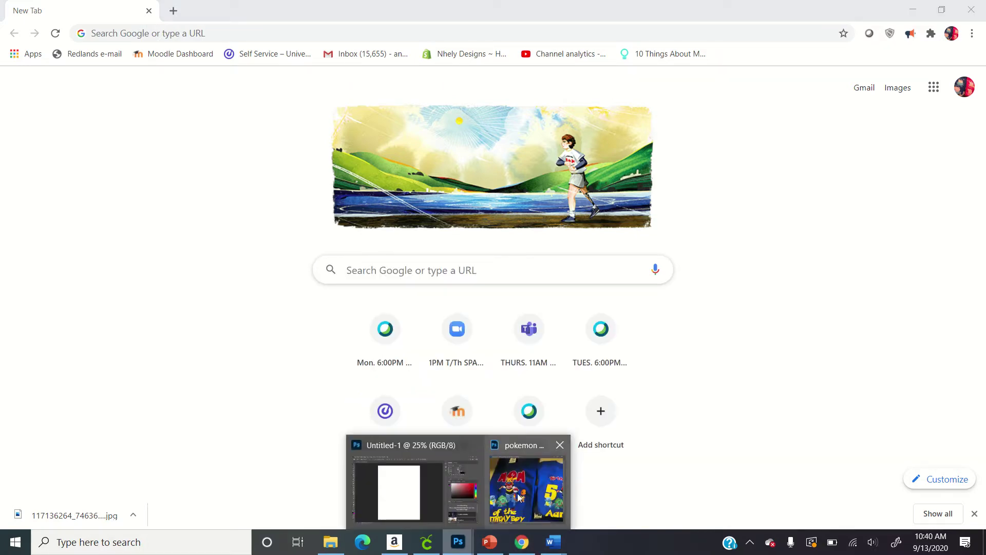
{"action": "mouse_move", "coordinate": [519, 501]}
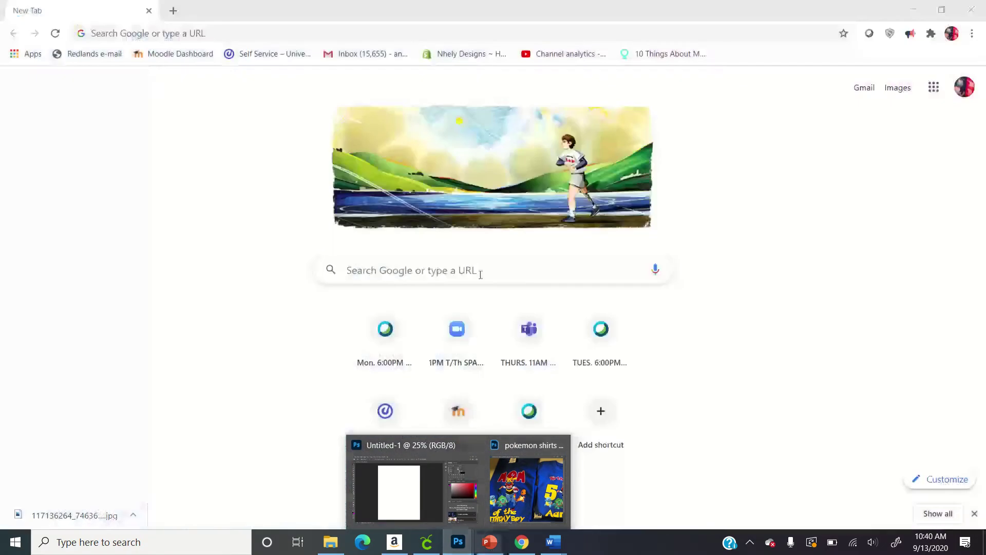
{"action": "left_click", "coordinate": [480, 271]}
{"action": "type", "text": "pikacu"}
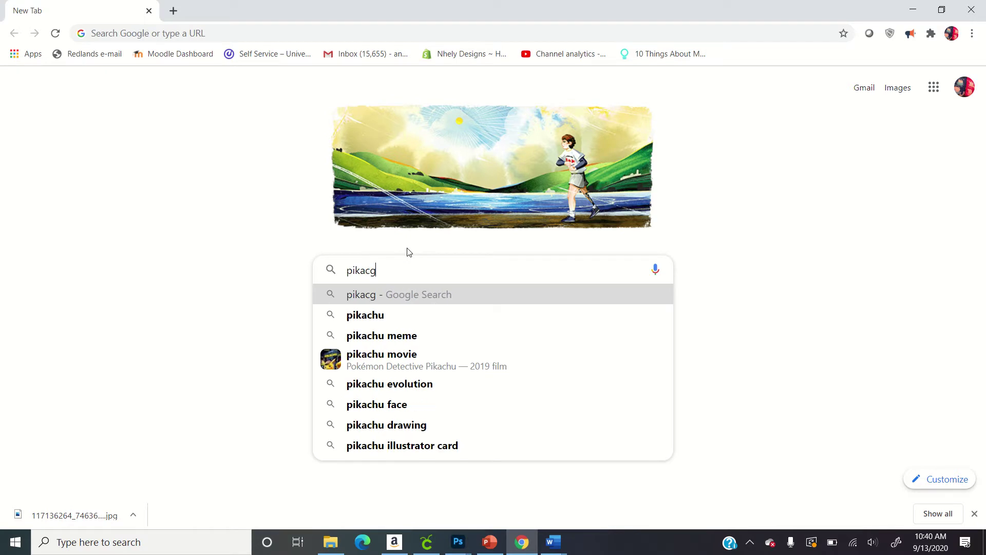
{"action": "key", "text": "BackSpace"}
{"action": "key", "text": "BackSpace"}
{"action": "key", "text": "BackSpace"}
{"action": "key", "text": "BackSpace"}
{"action": "key", "text": "BackSpace"}
{"action": "key", "text": "BackSpace"}
{"action": "type", "text": "pi"}
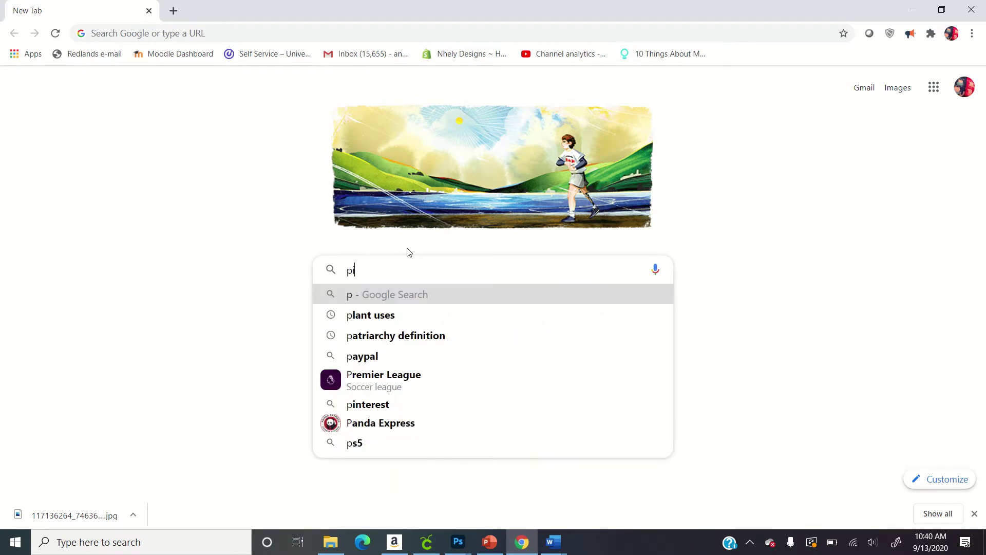
{"action": "type", "text": "kachu and ash"}
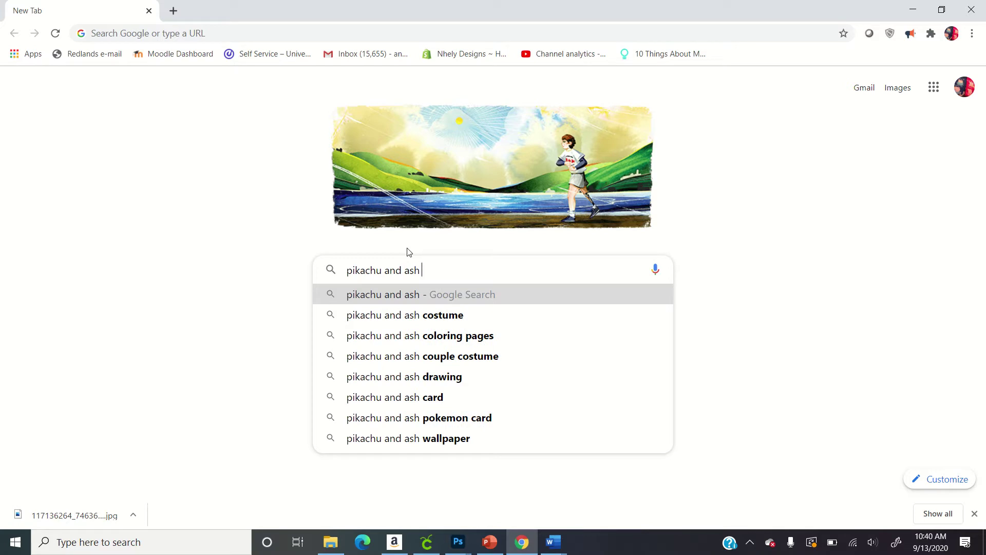
{"action": "type", "text": " png"}
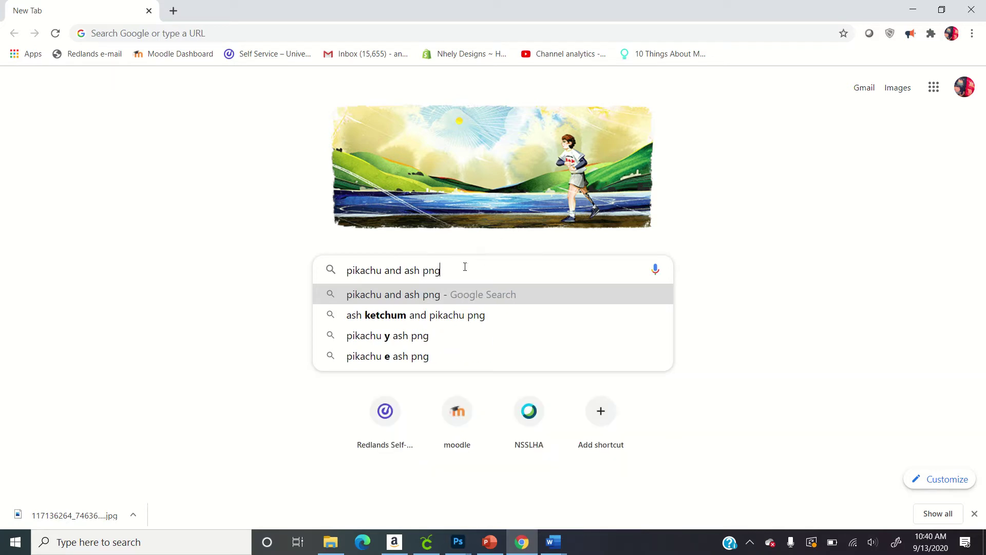
{"action": "left_click_drag", "start_coordinate": [448, 273], "coordinate": [420, 271]}
{"action": "left_click", "coordinate": [446, 291]}
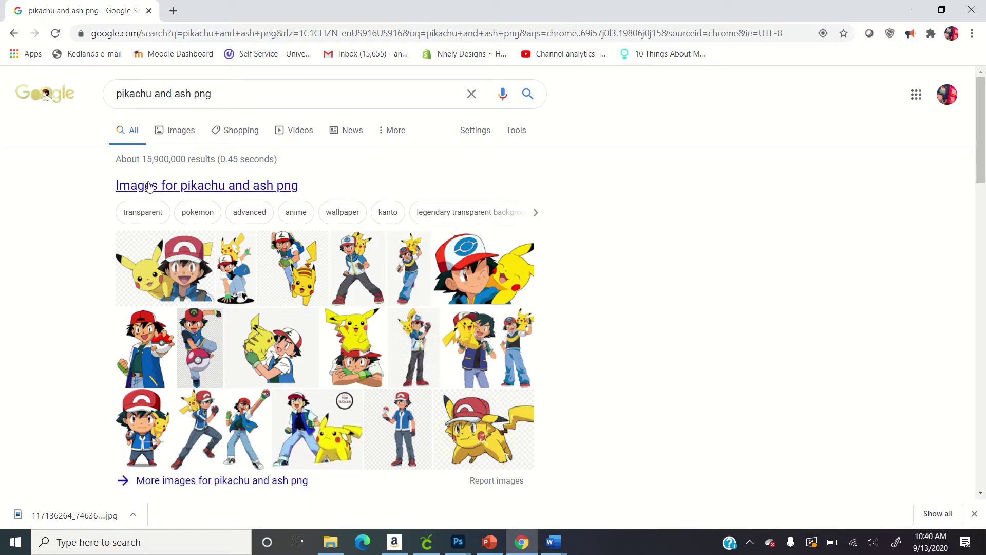
- Show image results and open the PngJoy picture of Ash with Pikachu on his cap
{"action": "left_click", "coordinate": [174, 132]}
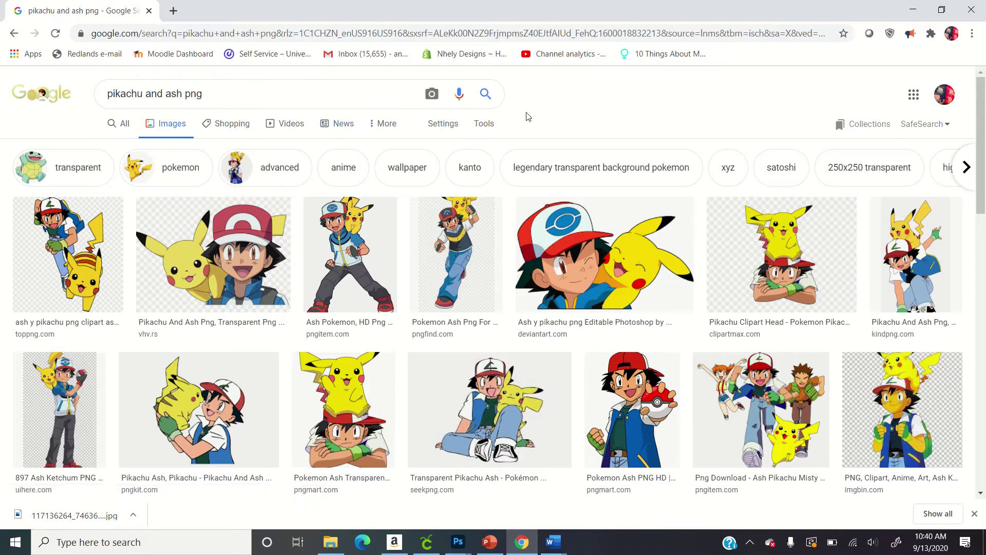
{"action": "scroll", "coordinate": [528, 117], "scroll_direction": "down", "scroll_amount": 1}
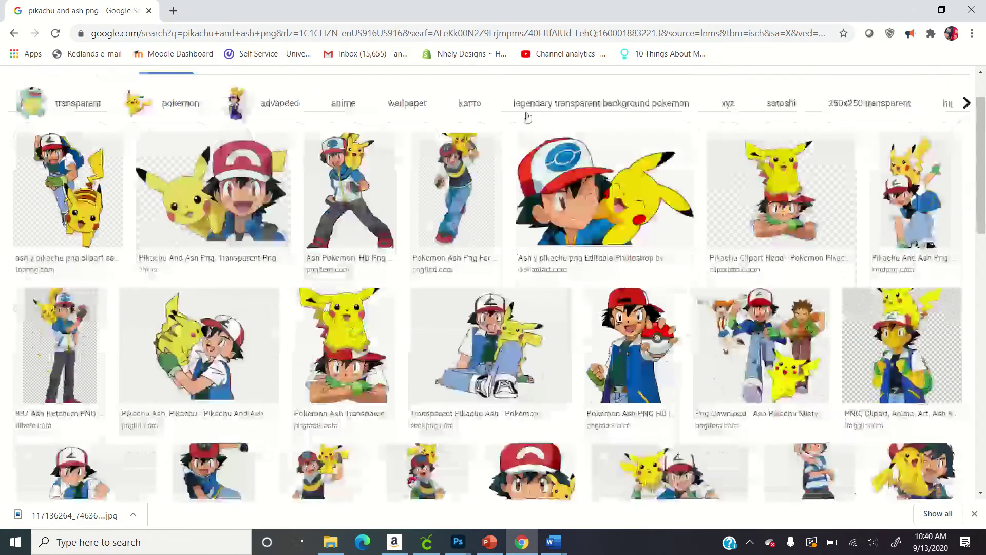
{"action": "scroll", "coordinate": [528, 117], "scroll_direction": "down", "scroll_amount": 1}
{"action": "scroll", "coordinate": [529, 117], "scroll_direction": "down", "scroll_amount": 2}
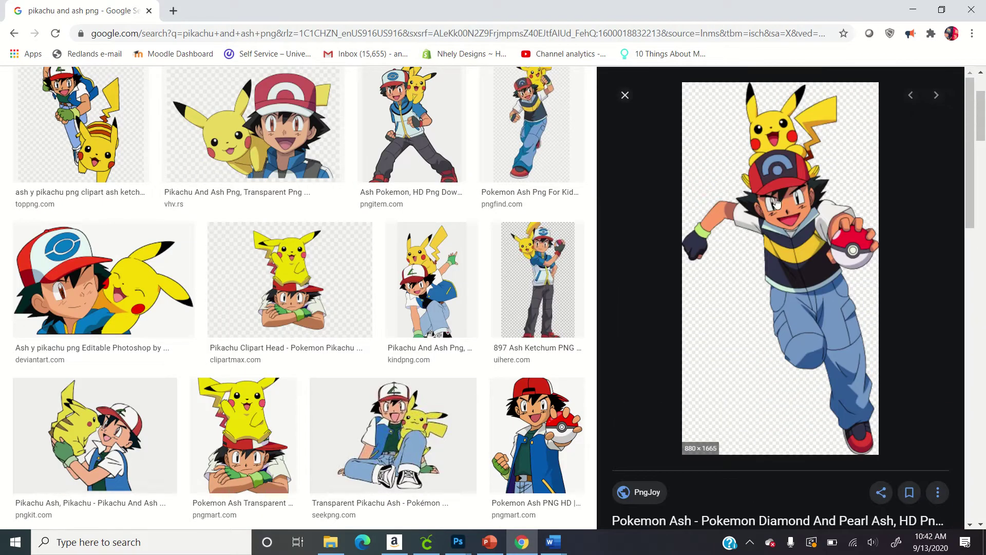
{"action": "left_click", "coordinate": [777, 205]}
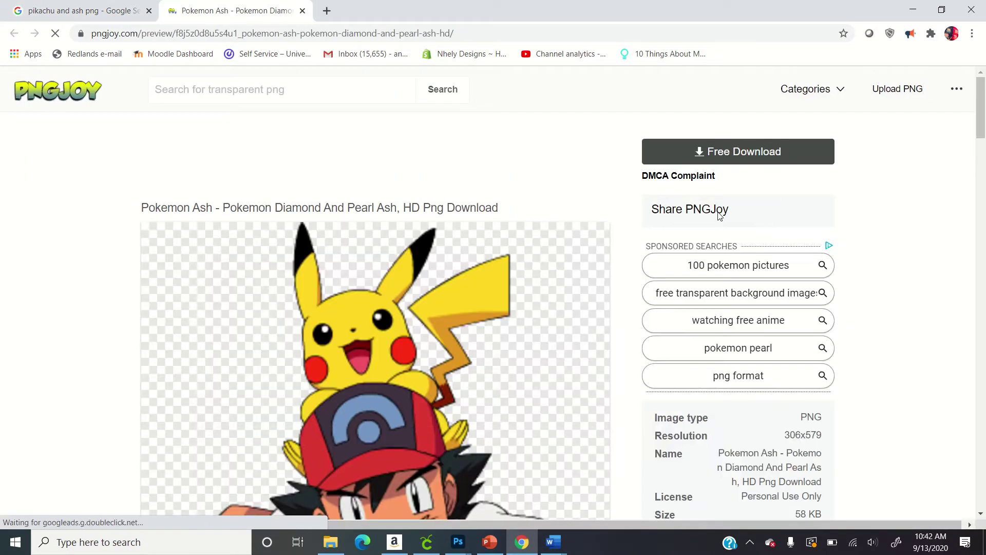
- Download the transparent Ash PNG from PNGJoy and show it in the Downloads folder
{"action": "left_click", "coordinate": [751, 156]}
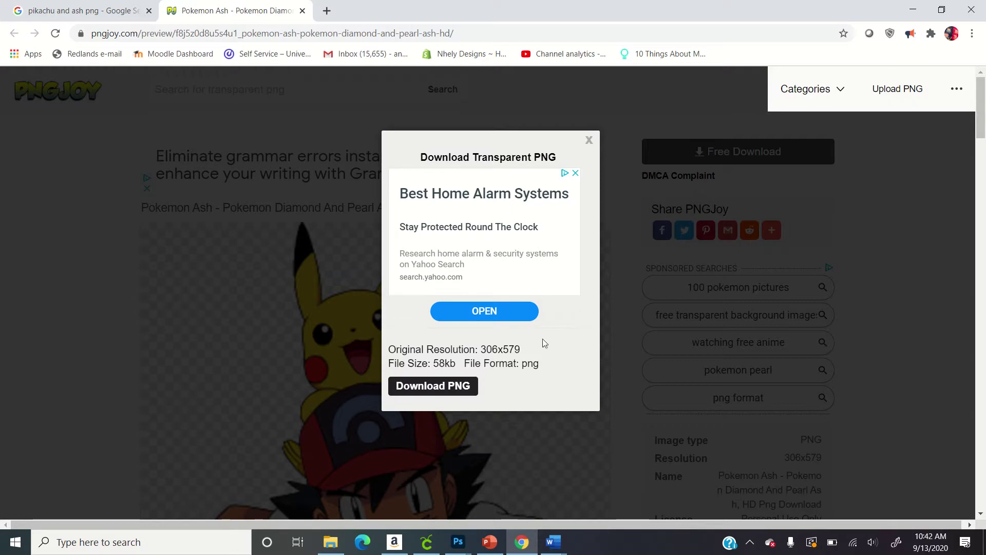
{"action": "left_click", "coordinate": [437, 386]}
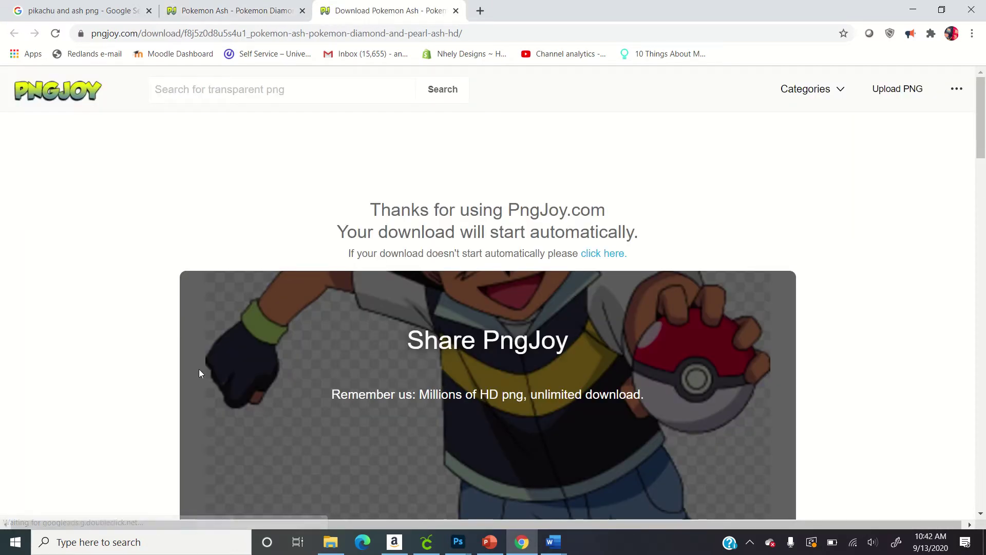
{"action": "scroll", "coordinate": [232, 321], "scroll_direction": "down", "scroll_amount": 1}
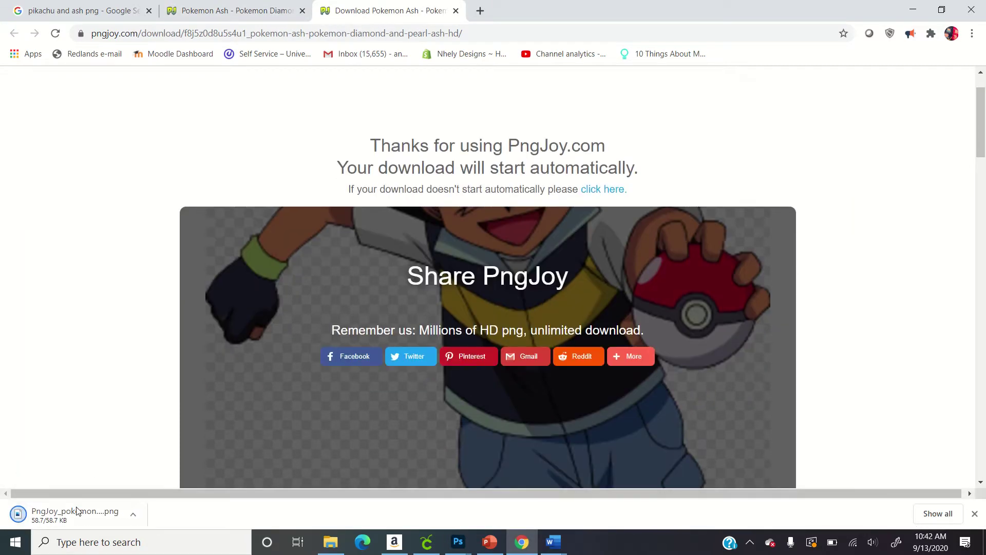
{"action": "left_click", "coordinate": [132, 514]}
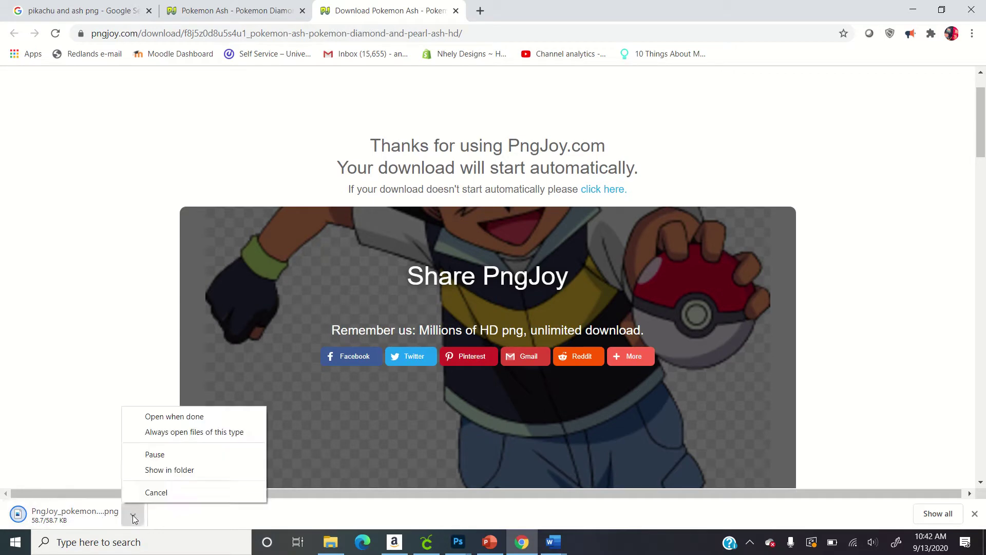
{"action": "left_click", "coordinate": [157, 469]}
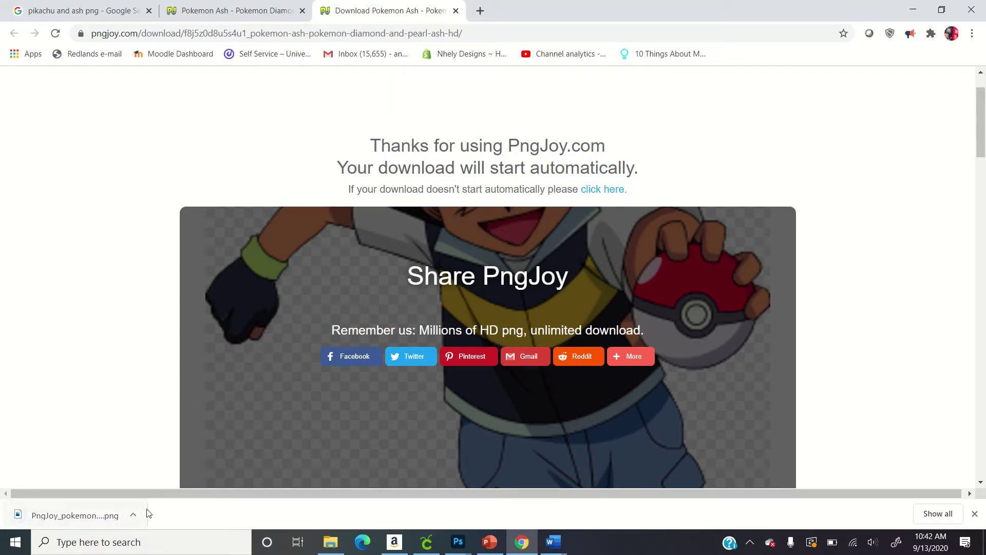
{"action": "left_click", "coordinate": [135, 515]}
{"action": "left_click", "coordinate": [161, 470]}
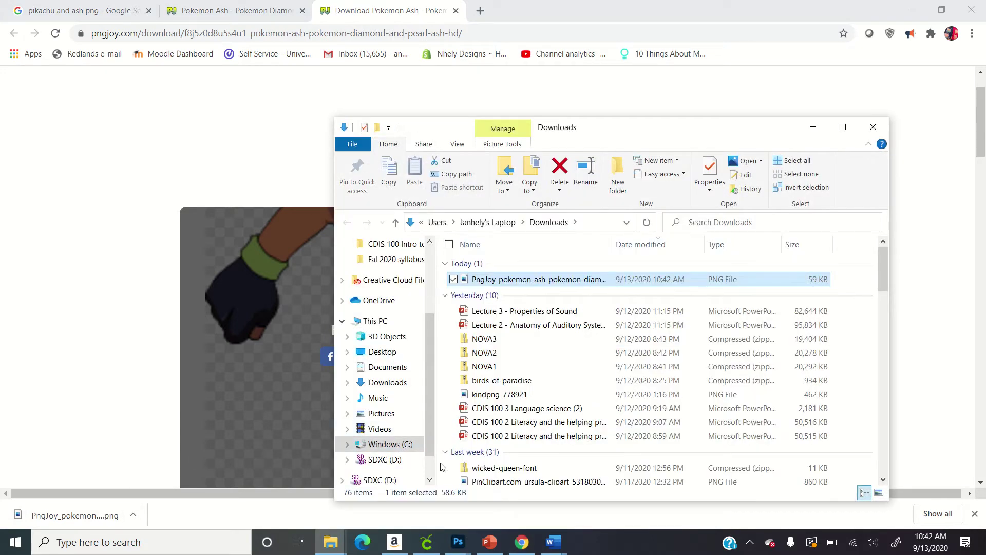
{"action": "left_click", "coordinate": [458, 542]}
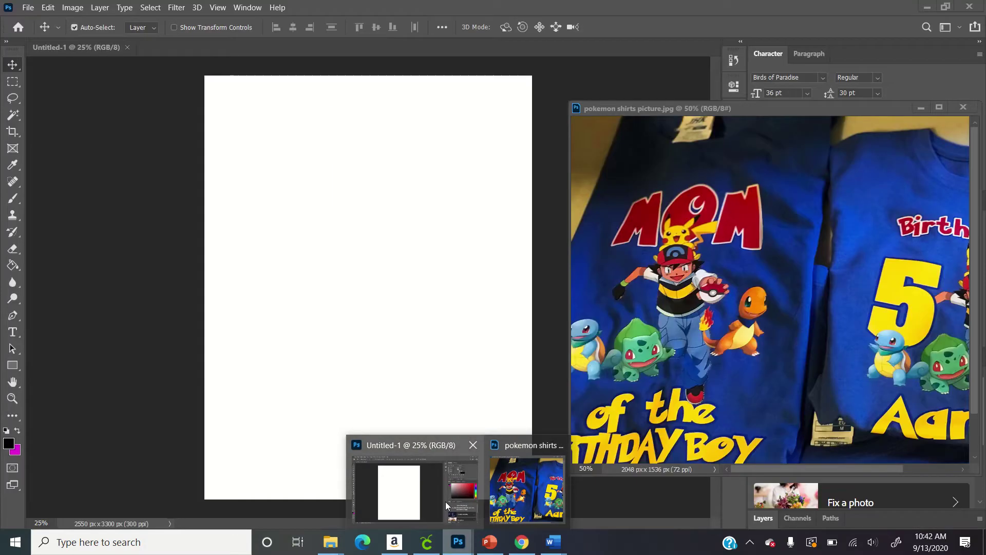
- Position the Downloads window with the Ash PNG to the right of the blank Untitled-1 canvas
{"action": "left_click", "coordinate": [445, 501]}
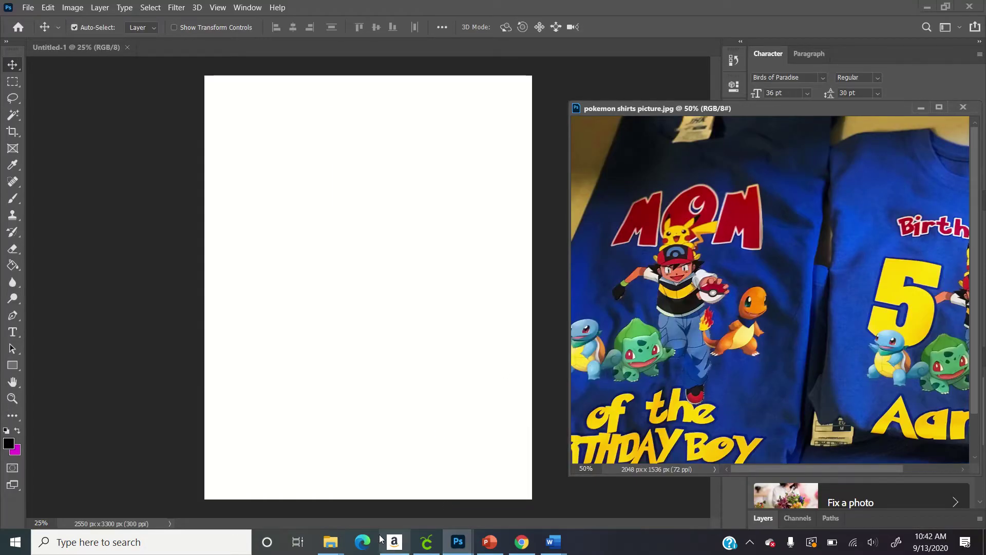
{"action": "left_click", "coordinate": [342, 545]}
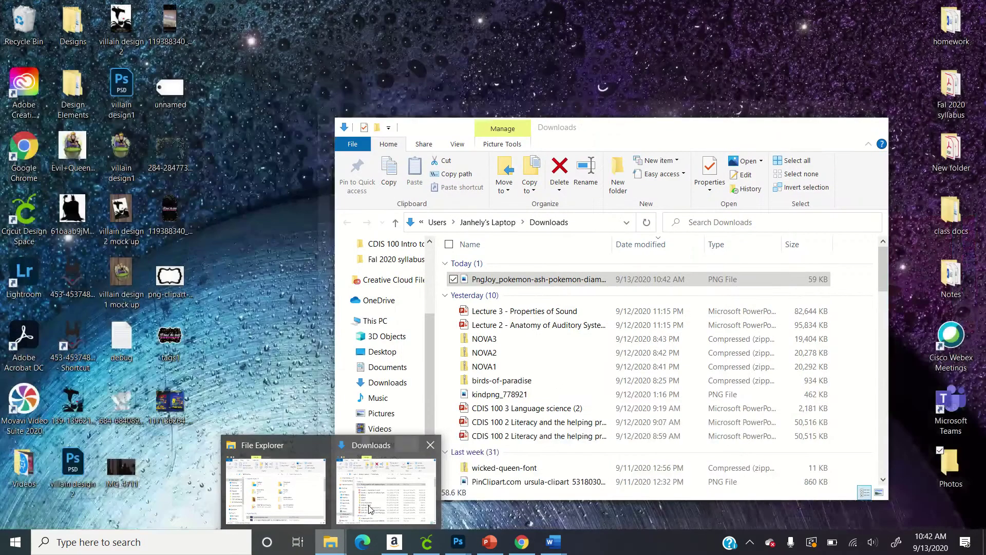
{"action": "left_click", "coordinate": [391, 478]}
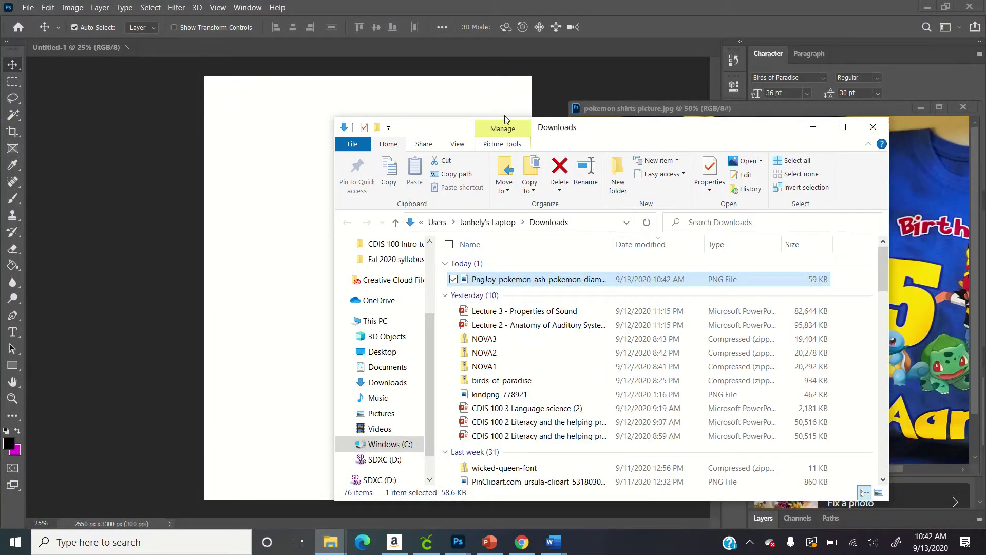
{"action": "left_click_drag", "start_coordinate": [573, 132], "coordinate": [692, 108]}
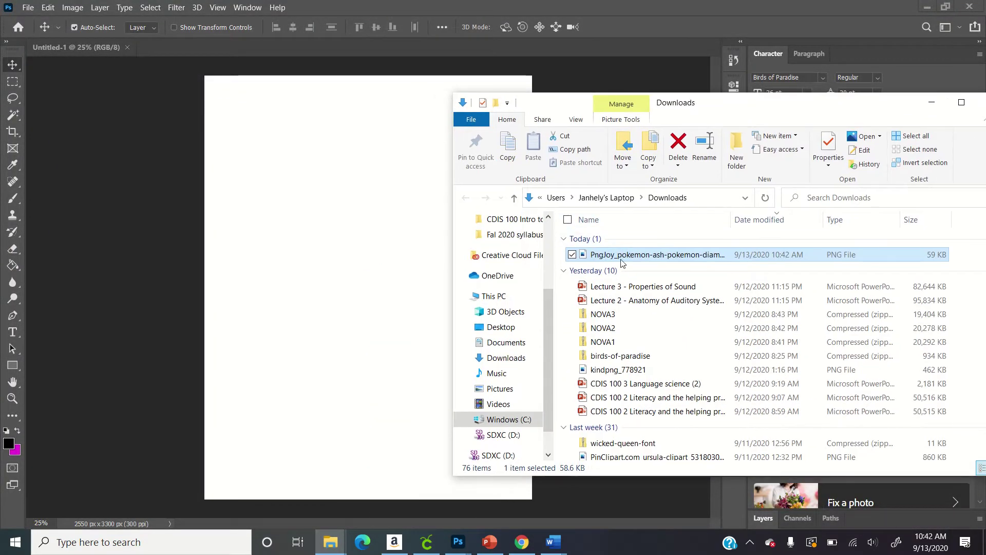
{"action": "left_click", "coordinate": [415, 276]}
- Place the Ash PNG on the page, enlarge it slightly, commit, and nudge it up and right
{"action": "left_click_drag", "start_coordinate": [415, 276], "coordinate": [412, 274]}
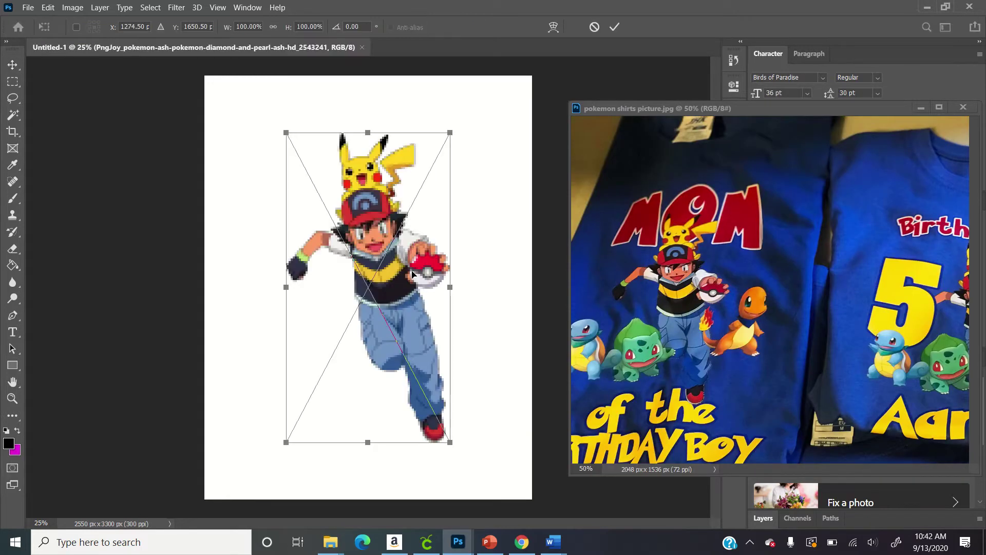
{"action": "left_click_drag", "start_coordinate": [409, 232], "coordinate": [405, 258]}
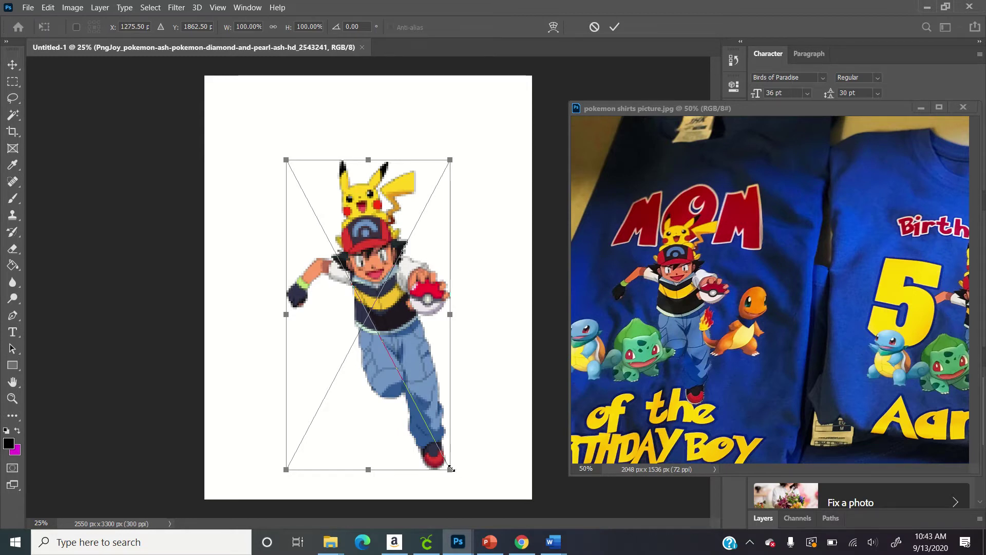
{"action": "mouse_move", "coordinate": [451, 468]}
{"action": "left_mouse_down"}
{"action": "mouse_move", "coordinate": [467, 487]}
{"action": "mouse_move", "coordinate": [429, 453]}
{"action": "mouse_move", "coordinate": [443, 466]}
{"action": "left_mouse_up"}
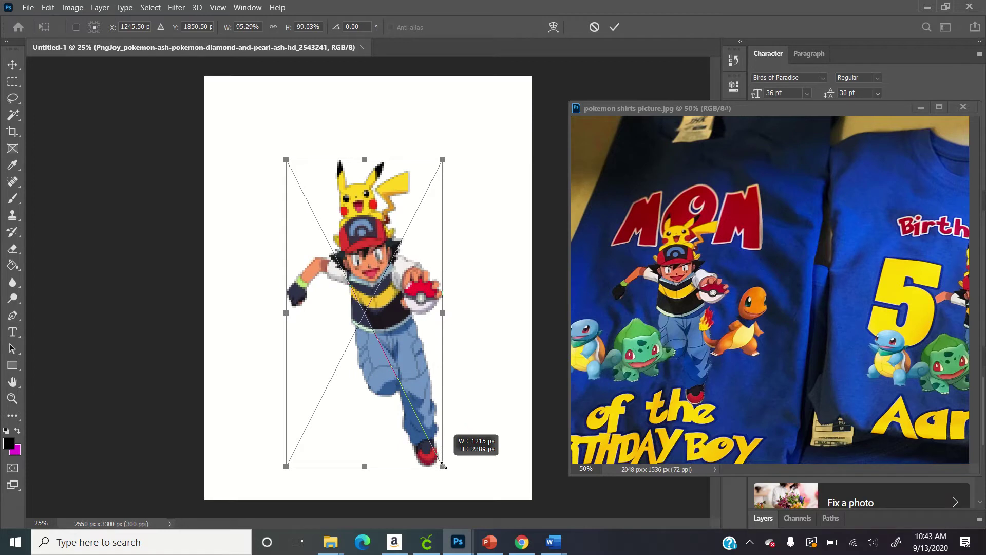
{"action": "left_click_drag", "start_coordinate": [443, 466], "coordinate": [444, 465]}
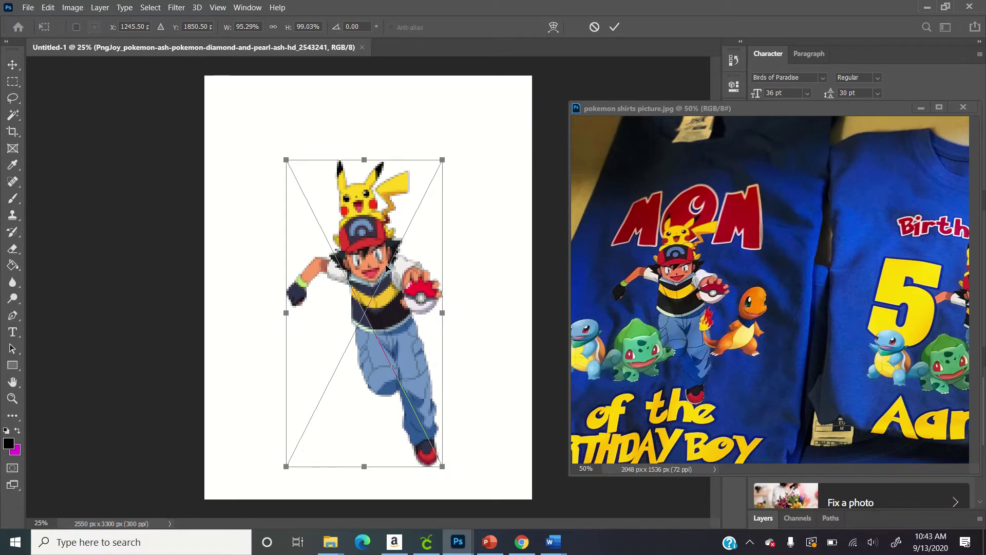
{"action": "key", "text": "Return"}
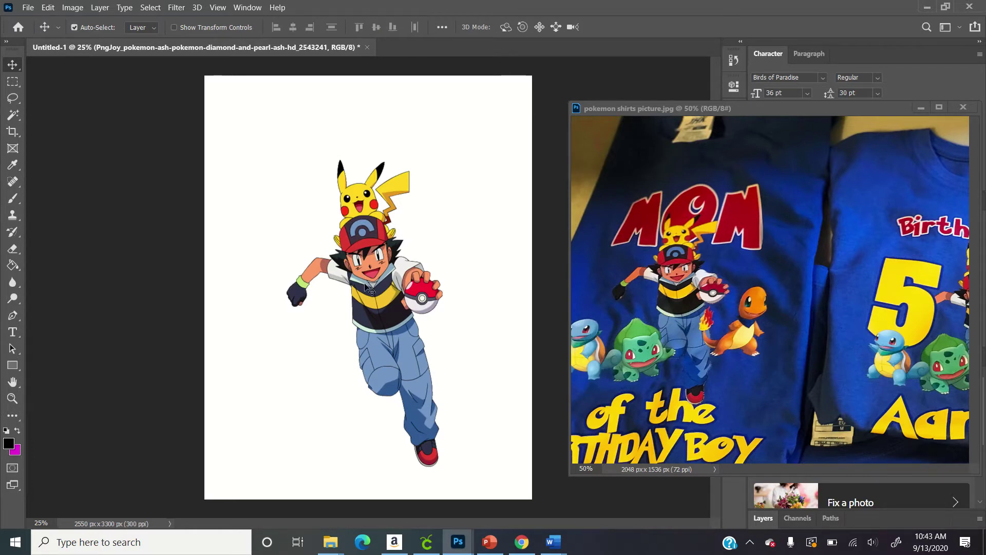
{"action": "mouse_move", "coordinate": [368, 287]}
{"action": "left_mouse_down"}
{"action": "mouse_move", "coordinate": [371, 271]}
{"action": "mouse_move", "coordinate": [368, 286]}
{"action": "left_mouse_up"}
- Search Google Images for 'charmender png'
{"action": "left_click", "coordinate": [525, 538]}
{"action": "type", "text": "charmender png"}
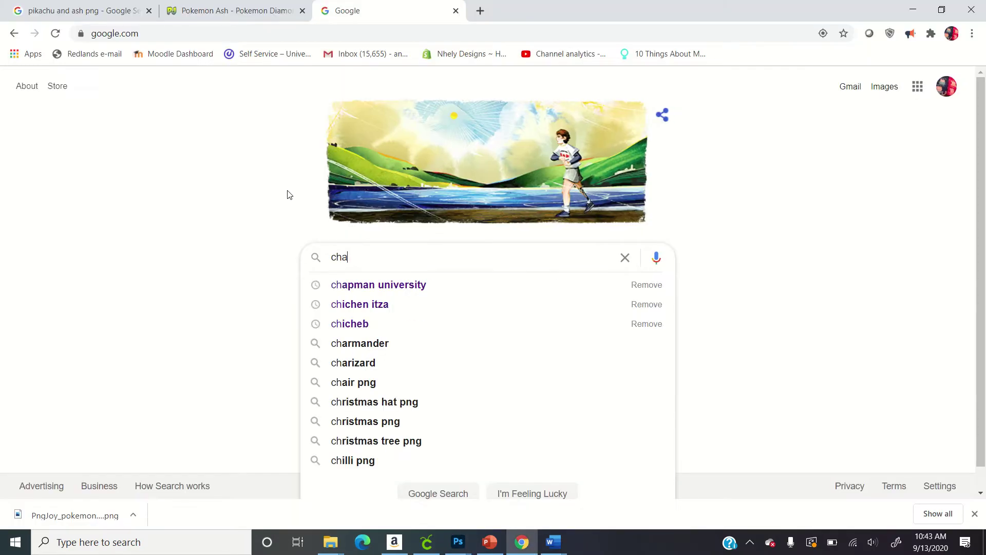
{"action": "key", "text": "Return"}
{"action": "left_click", "coordinate": [176, 130]}
{"action": "scroll", "coordinate": [421, 194], "scroll_direction": "down", "scroll_amount": 3}
{"action": "scroll", "coordinate": [421, 194], "scroll_direction": "down", "scroll_amount": 3}
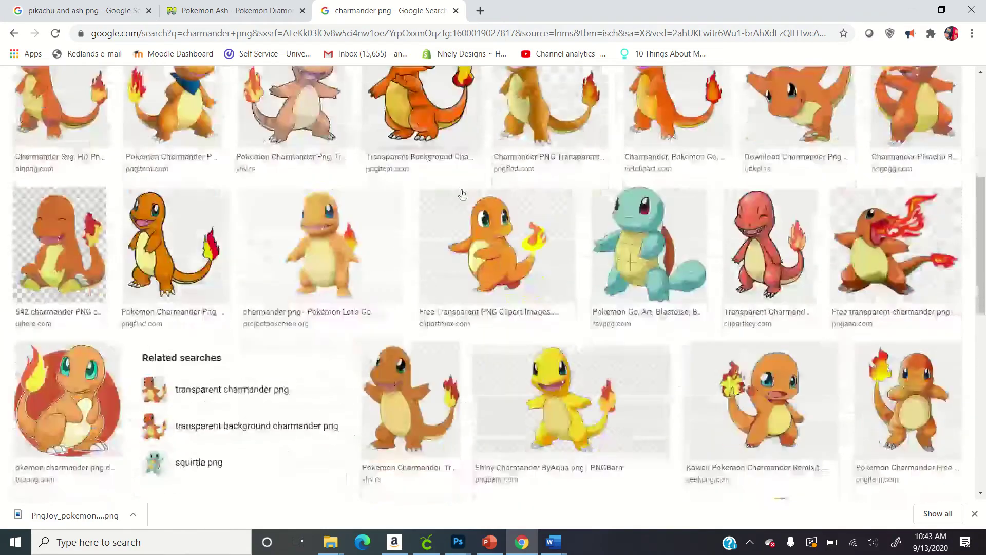
{"action": "left_click", "coordinate": [525, 542]}
{"action": "left_click", "coordinate": [527, 544]}
{"action": "scroll", "coordinate": [175, 308], "scroll_direction": "up", "scroll_amount": 6}
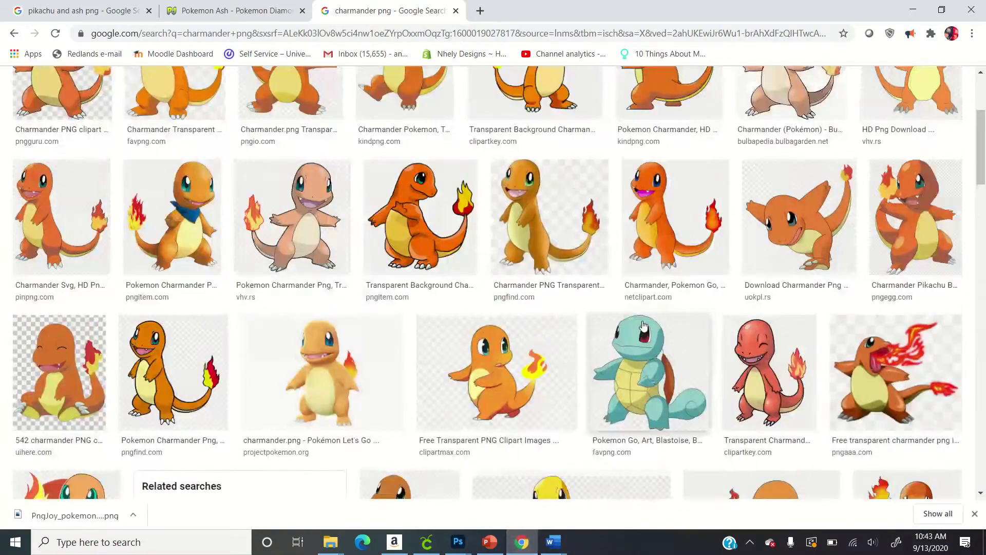
- Download the blue-bandana Charmander PNG from its pngitem page and show it in its folder
{"action": "left_click", "coordinate": [173, 341]}
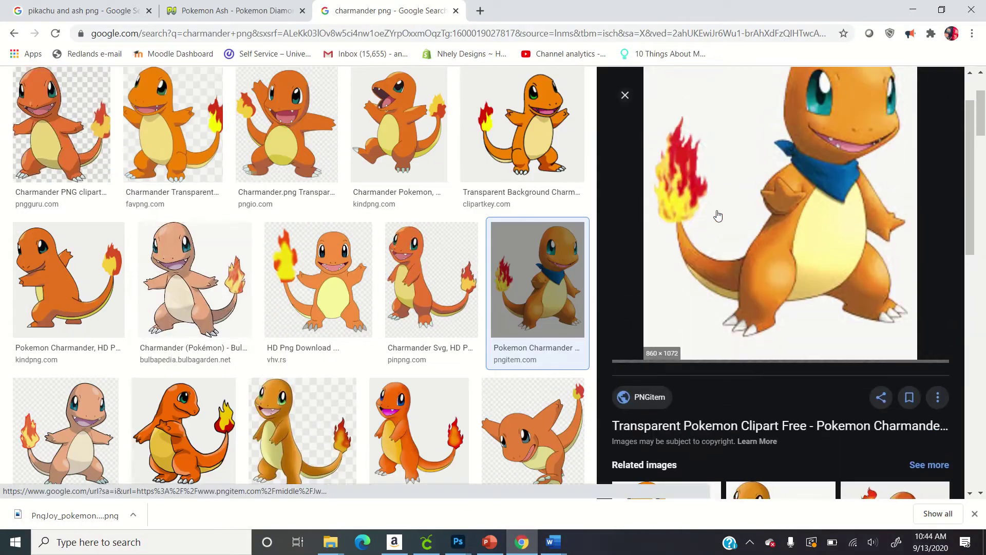
{"action": "scroll", "coordinate": [717, 215], "scroll_direction": "down", "scroll_amount": 3}
{"action": "scroll", "coordinate": [717, 215], "scroll_direction": "up", "scroll_amount": 3}
{"action": "left_click", "coordinate": [717, 215]}
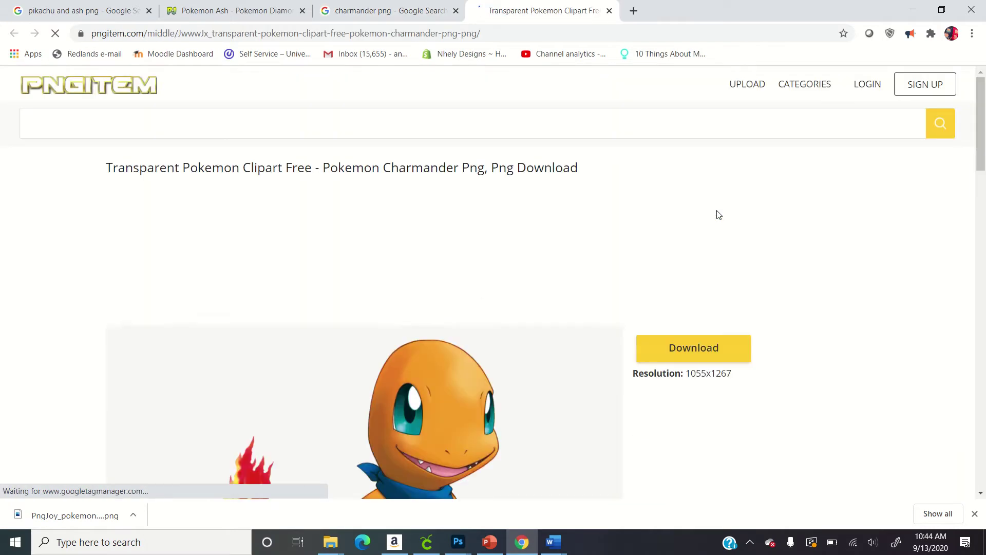
{"action": "left_click", "coordinate": [686, 315]}
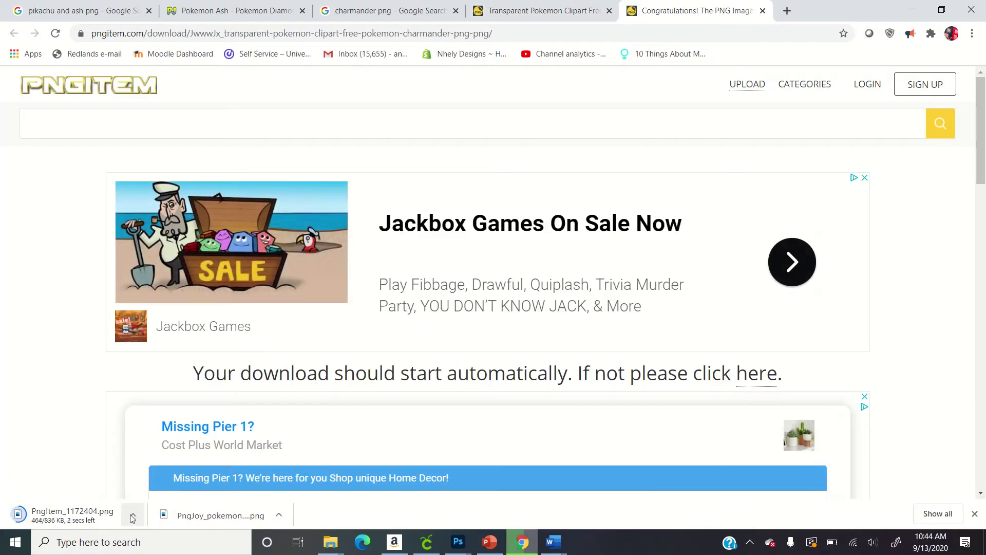
{"action": "left_click", "coordinate": [133, 516]}
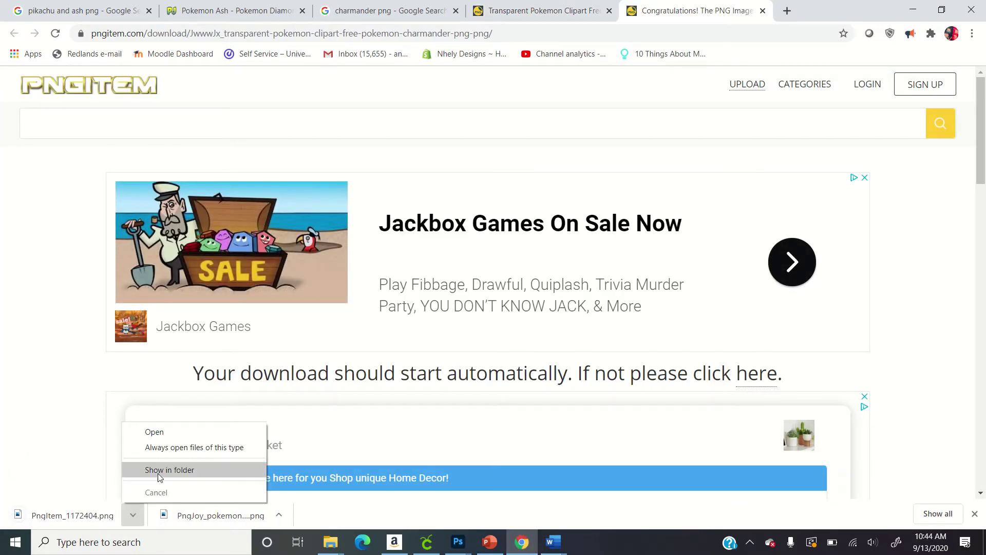
{"action": "left_click", "coordinate": [159, 470]}
- Place the Charmander PNG, shrink it to about quarter size beside Ash's legs, and commit
{"action": "left_click", "coordinate": [913, 10]}
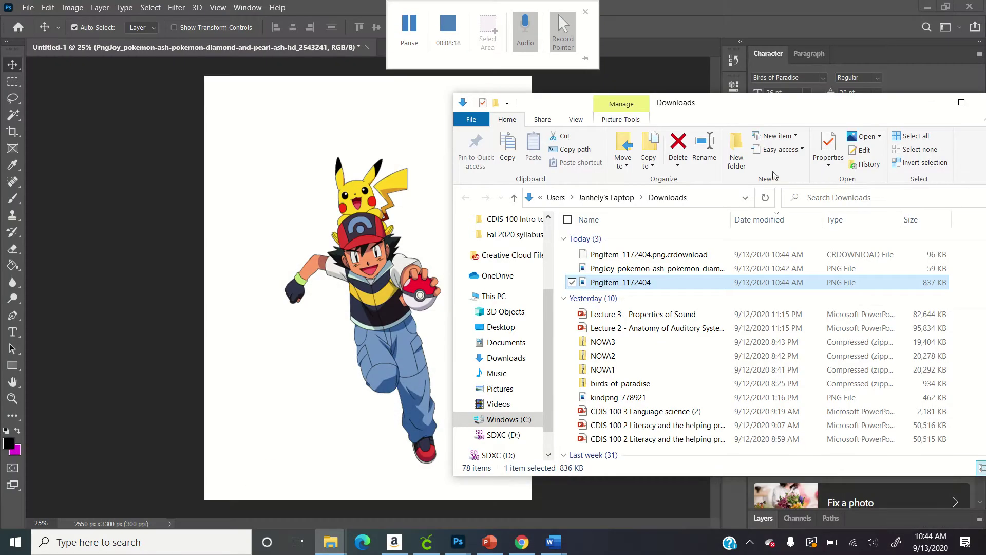
{"action": "left_click_drag", "start_coordinate": [595, 282], "coordinate": [363, 368]}
{"action": "left_click_drag", "start_coordinate": [226, 99], "coordinate": [373, 387]}
{"action": "left_click_drag", "start_coordinate": [515, 418], "coordinate": [464, 372]}
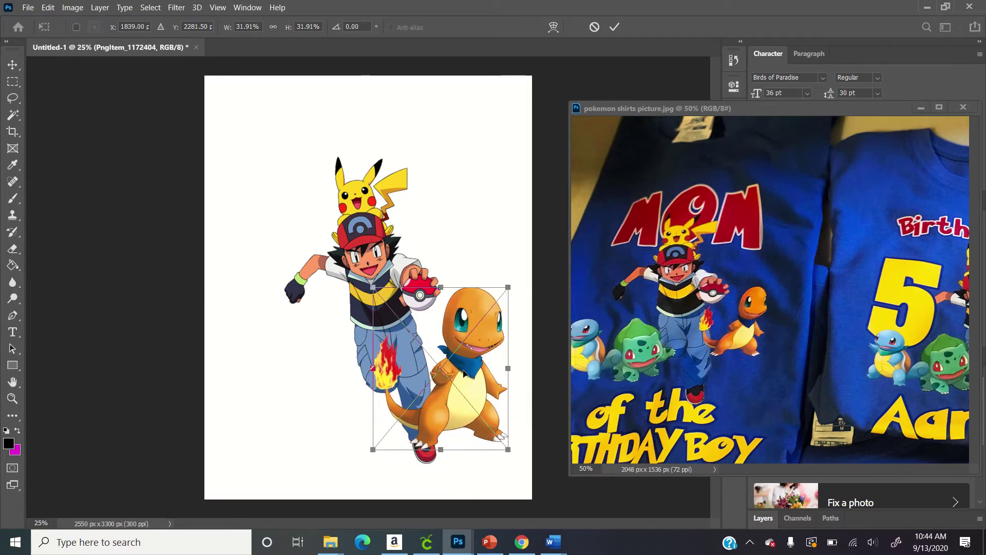
{"action": "left_click_drag", "start_coordinate": [373, 286], "coordinate": [410, 319]}
{"action": "left_click_drag", "start_coordinate": [444, 411], "coordinate": [457, 393]}
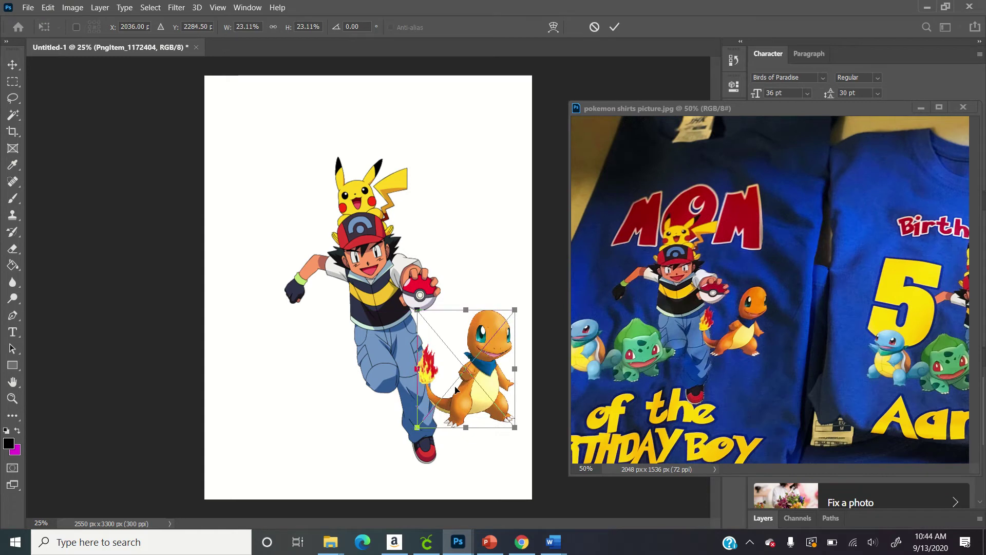
{"action": "key", "text": "Return"}
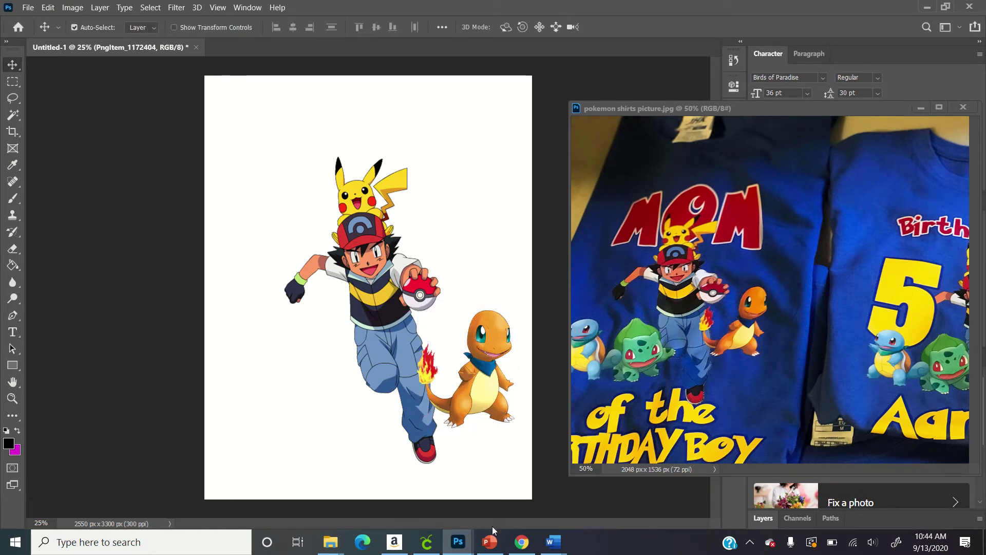
{"action": "left_click", "coordinate": [522, 542]}
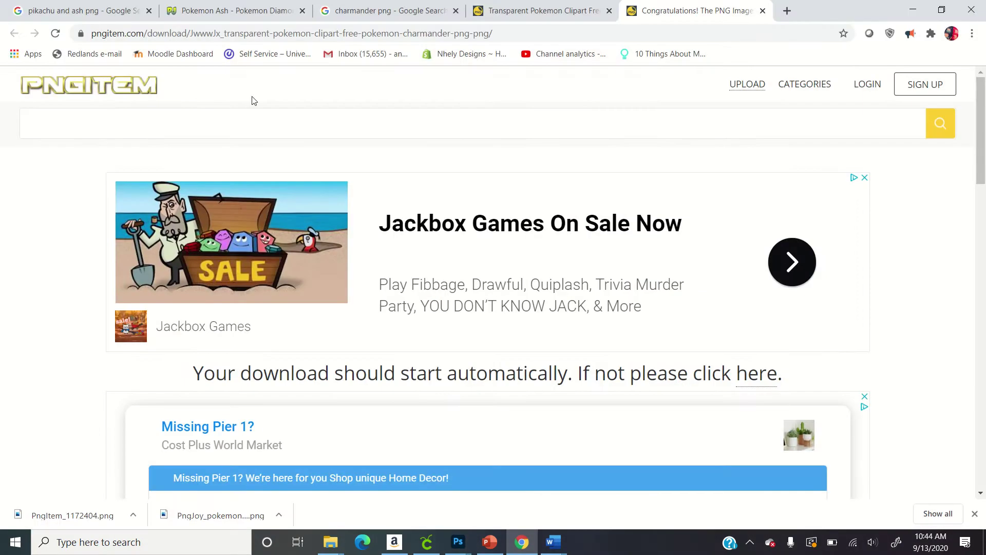
- Close the Charmander tabs, search for Bulbasaur, and try the Pinterest result, which fails to load
{"action": "left_click", "coordinate": [763, 10]}
{"action": "left_click", "coordinate": [609, 11]}
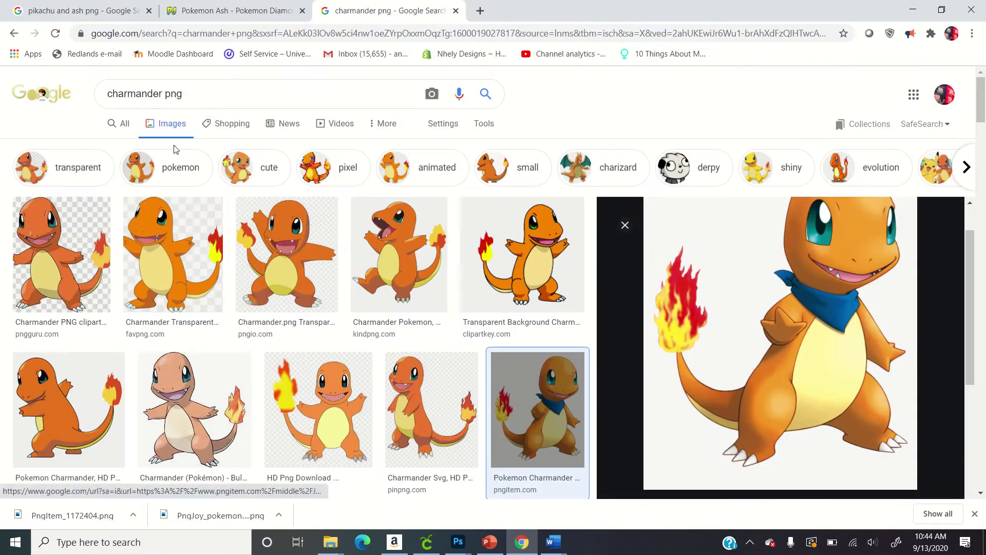
{"action": "double_click", "coordinate": [131, 94]}
{"action": "type", "text": "bulbasa"}
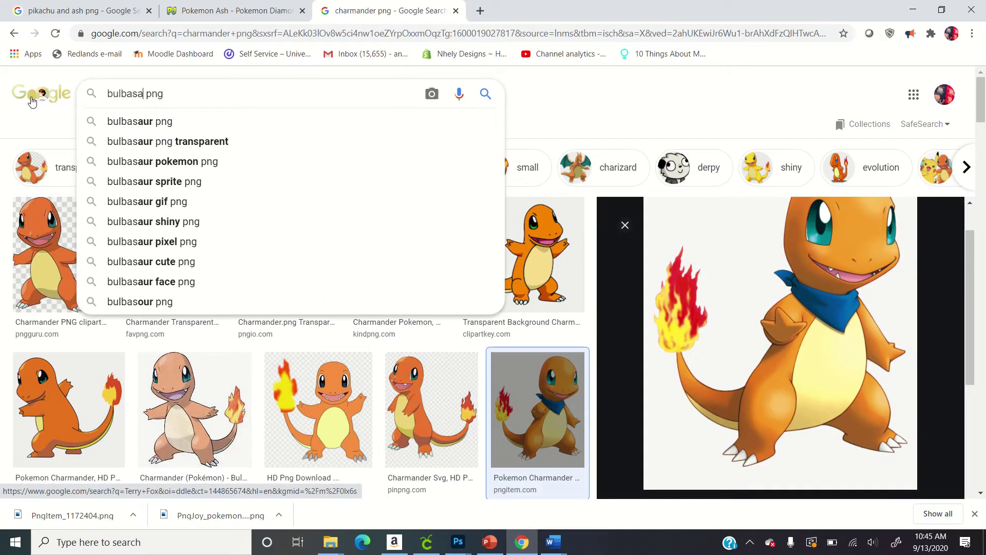
{"action": "type", "text": "ur"}
{"action": "key", "text": "Return"}
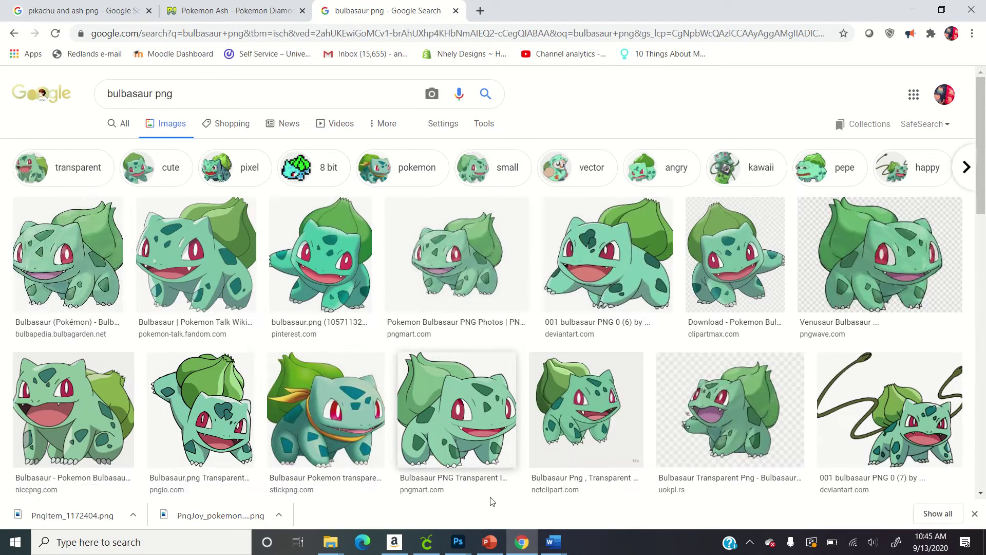
{"action": "mouse_move", "coordinate": [458, 541]}
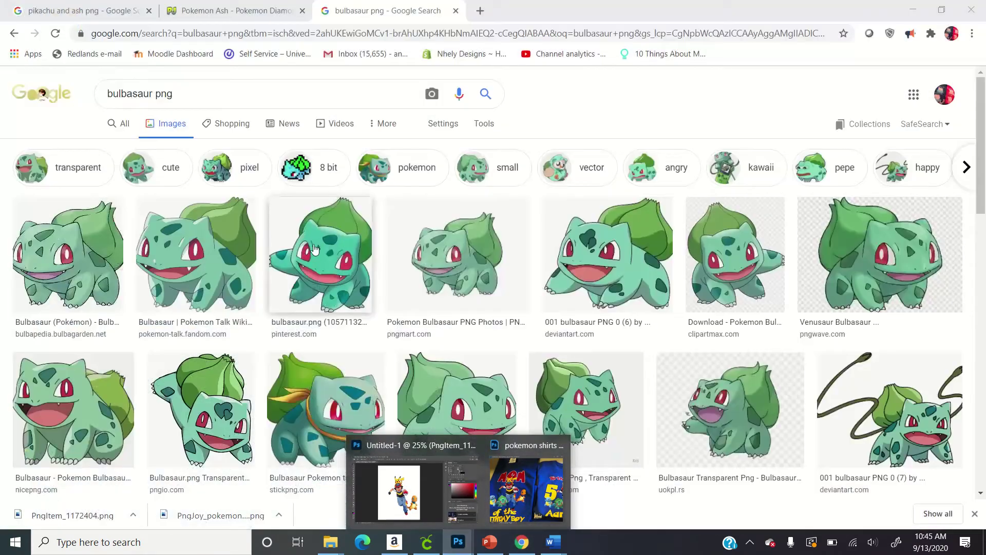
{"action": "left_click", "coordinate": [316, 251]}
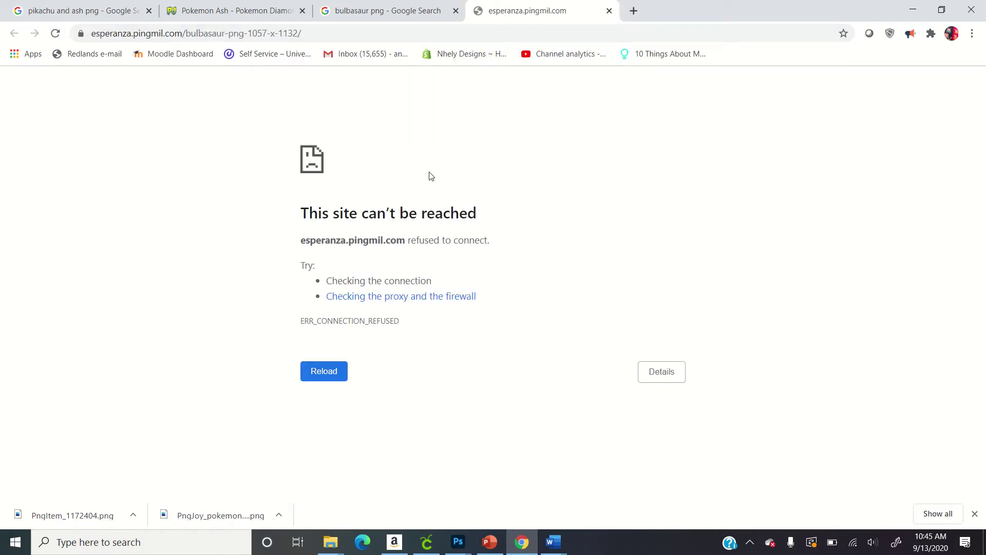
{"action": "key", "text": "F5"}
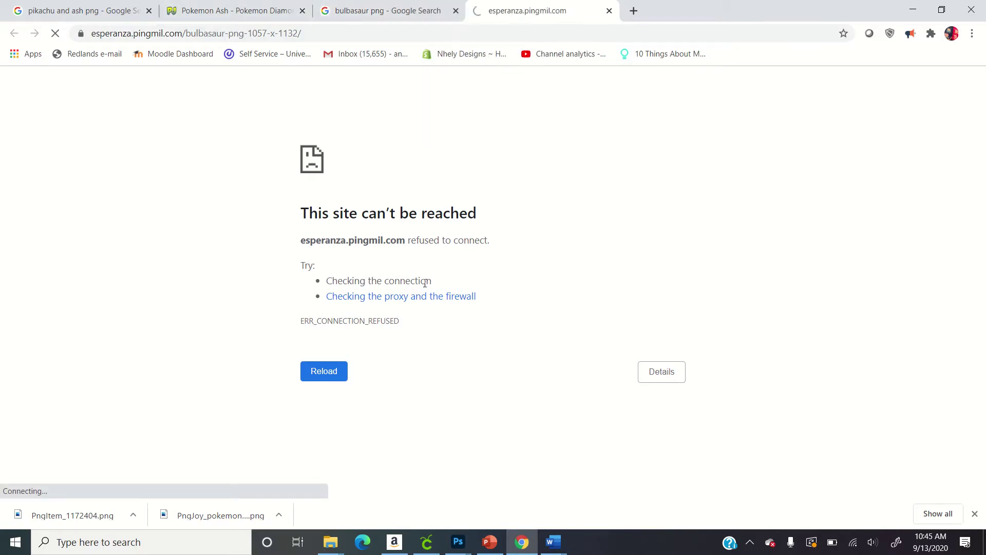
{"action": "left_click", "coordinate": [608, 11]}
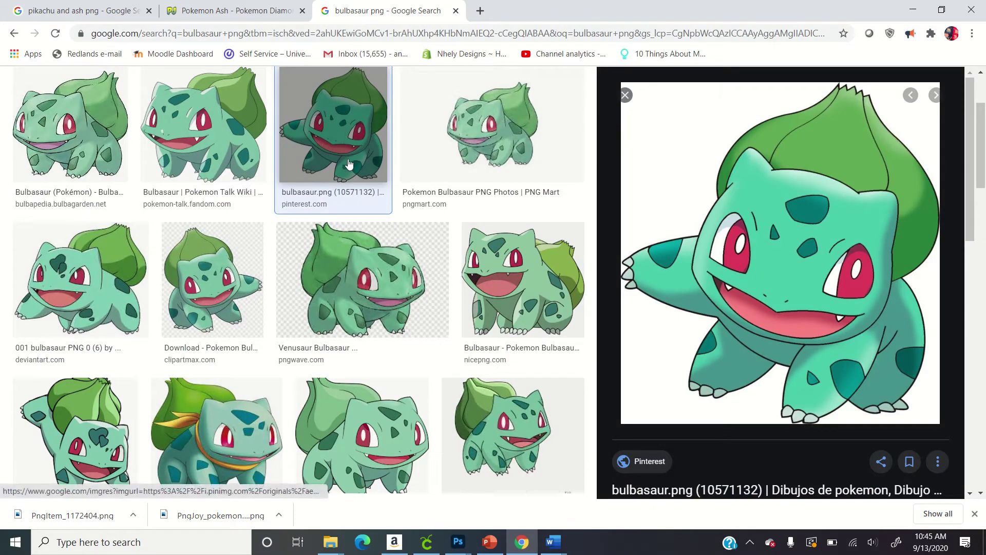
- Download the original transparent Bulbasaur PNG from the DLPNG related image
{"action": "scroll", "coordinate": [396, 213], "scroll_direction": "down", "scroll_amount": 5}
{"action": "scroll", "coordinate": [789, 341], "scroll_direction": "down", "scroll_amount": 3}
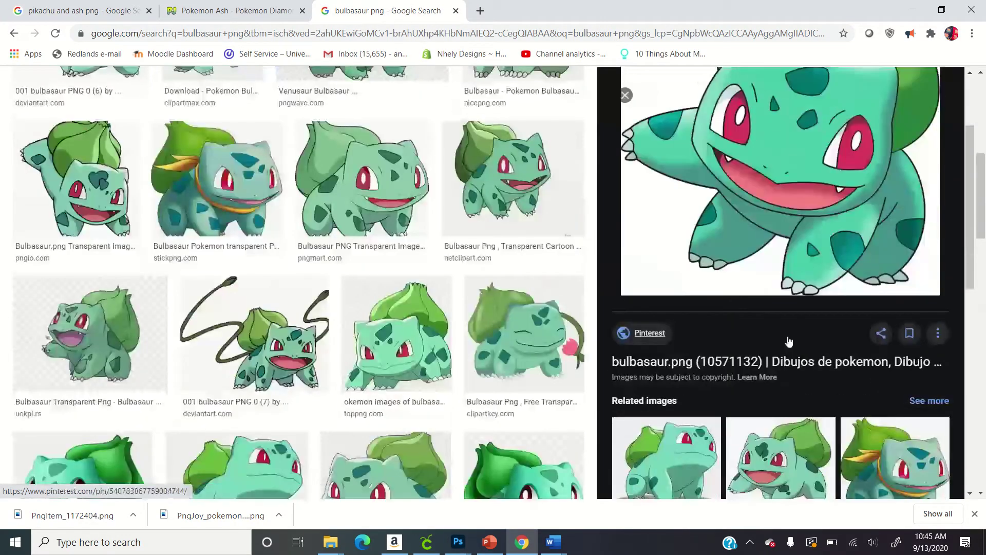
{"action": "scroll", "coordinate": [789, 341], "scroll_direction": "down", "scroll_amount": 5}
{"action": "left_click", "coordinate": [791, 256]}
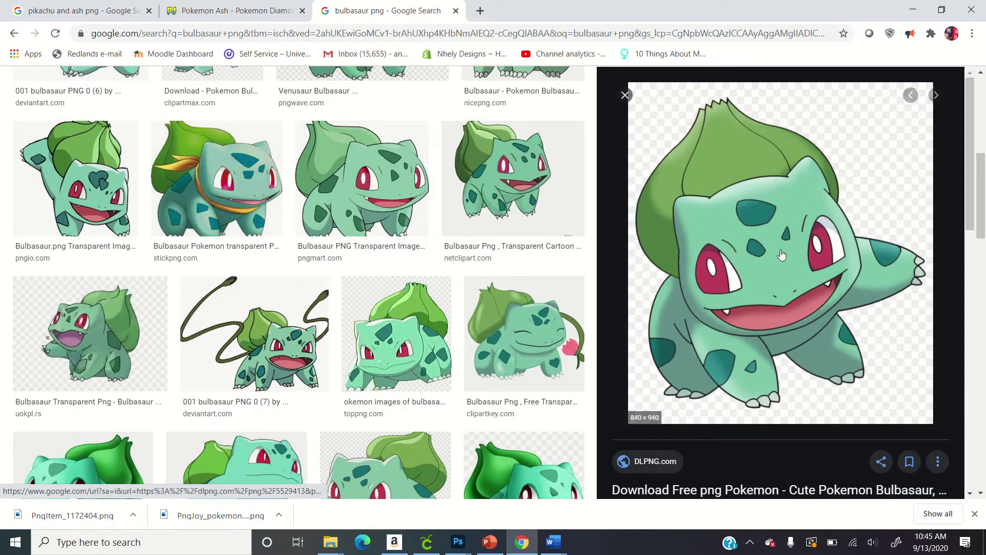
{"action": "scroll", "coordinate": [781, 255], "scroll_direction": "down", "scroll_amount": 3}
{"action": "scroll", "coordinate": [796, 257], "scroll_direction": "down", "scroll_amount": 1}
{"action": "scroll", "coordinate": [794, 249], "scroll_direction": "up", "scroll_amount": 3}
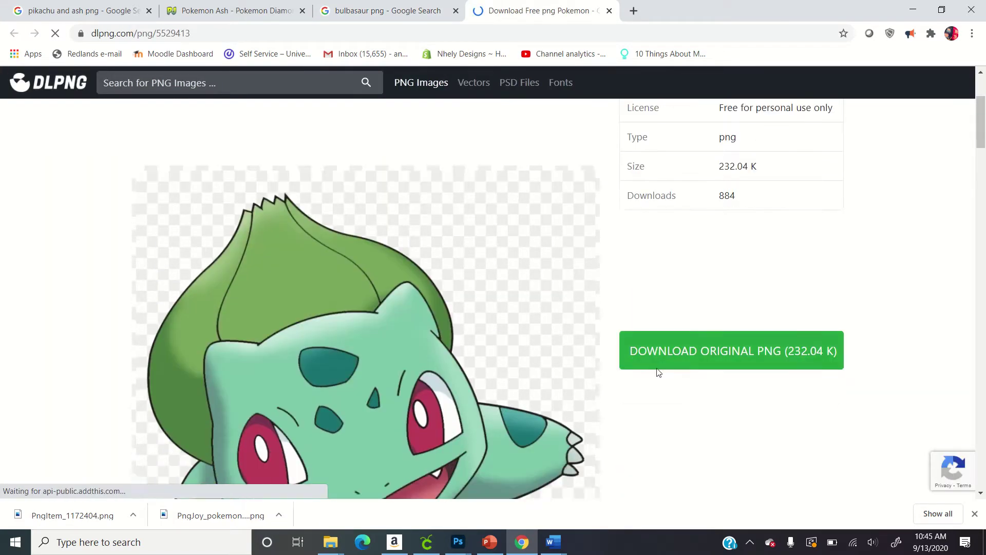
{"action": "left_click", "coordinate": [674, 326]}
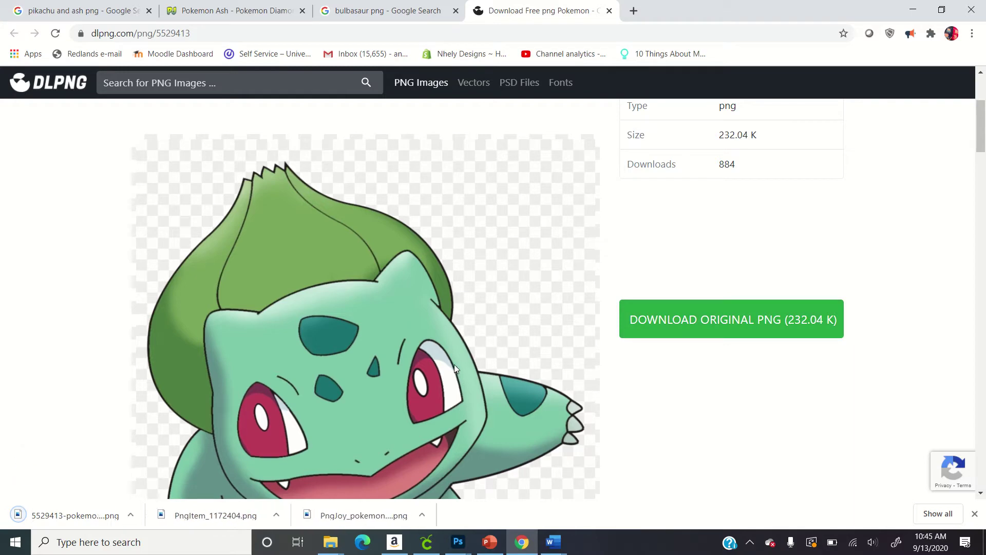
{"action": "left_click", "coordinate": [133, 515]}
- Place the downloaded Bulbasaur PNG on the canvas, scaled to 44.40% at the lower left
{"action": "left_click", "coordinate": [160, 470]}
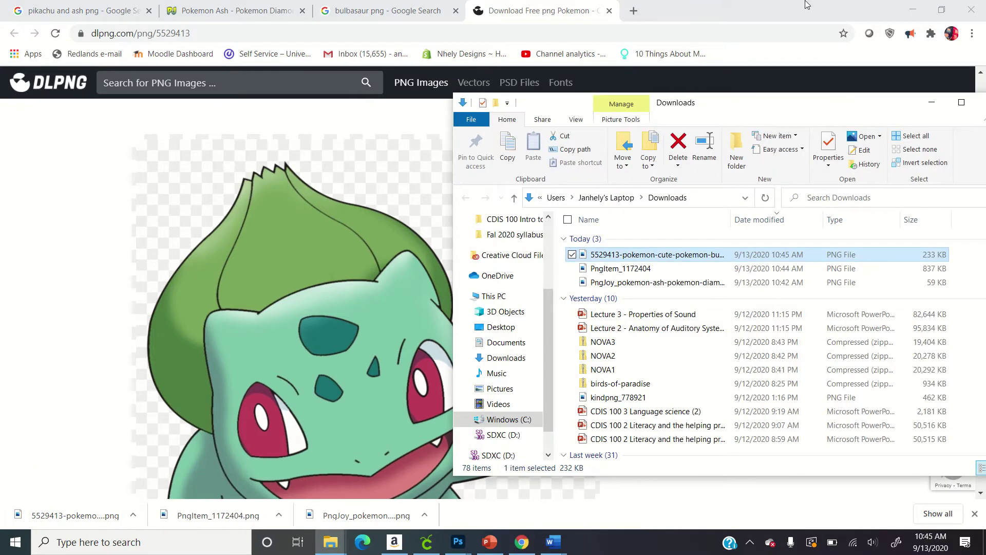
{"action": "left_click", "coordinate": [913, 10]}
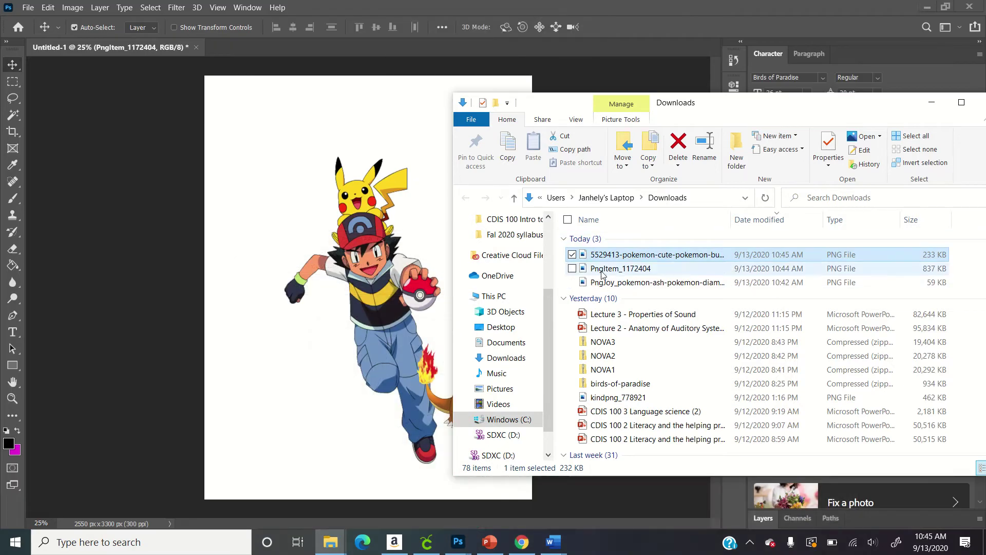
{"action": "left_click_drag", "start_coordinate": [609, 257], "coordinate": [259, 383]}
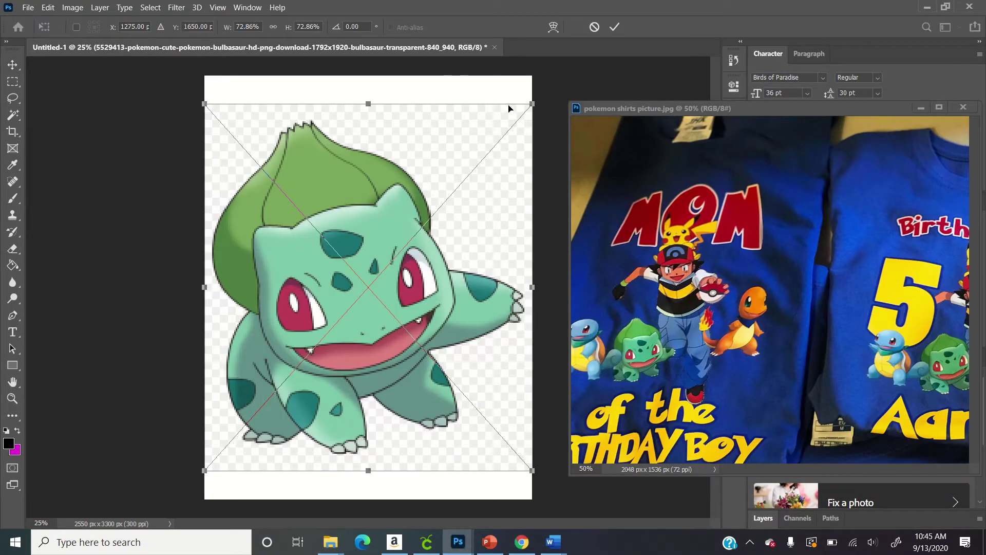
{"action": "left_click_drag", "start_coordinate": [533, 104], "coordinate": [434, 272]}
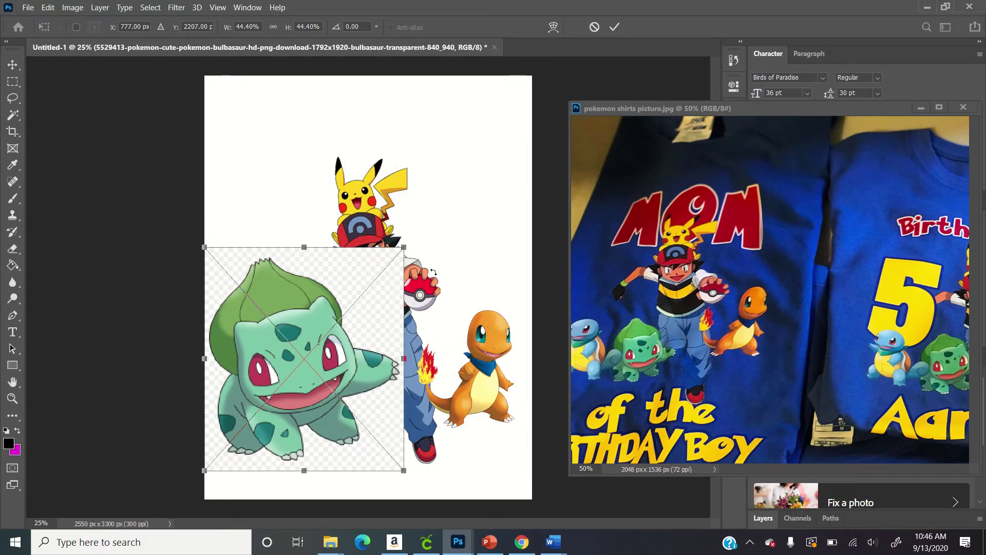
{"action": "key", "text": "Return"}
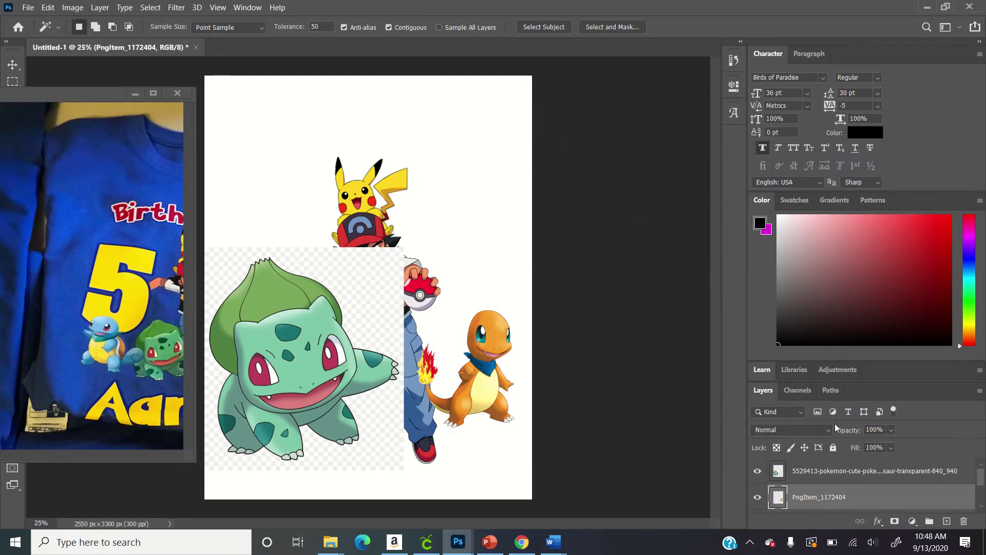
- Rasterize the PngJoy layer holding Ash and Pikachu, and move the reference shirt photo aside
{"action": "scroll", "coordinate": [835, 479], "scroll_direction": "down", "scroll_amount": 2}
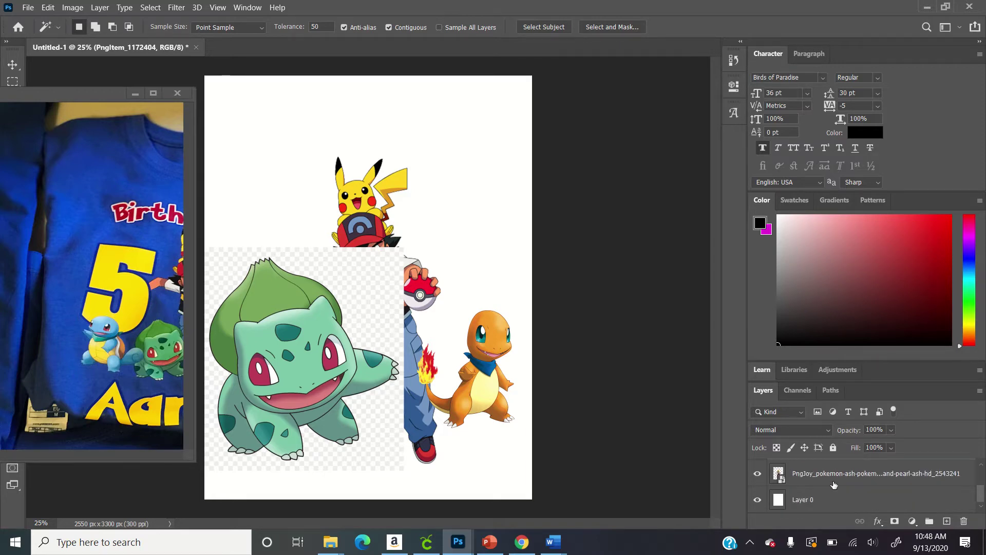
{"action": "right_click", "coordinate": [833, 483]}
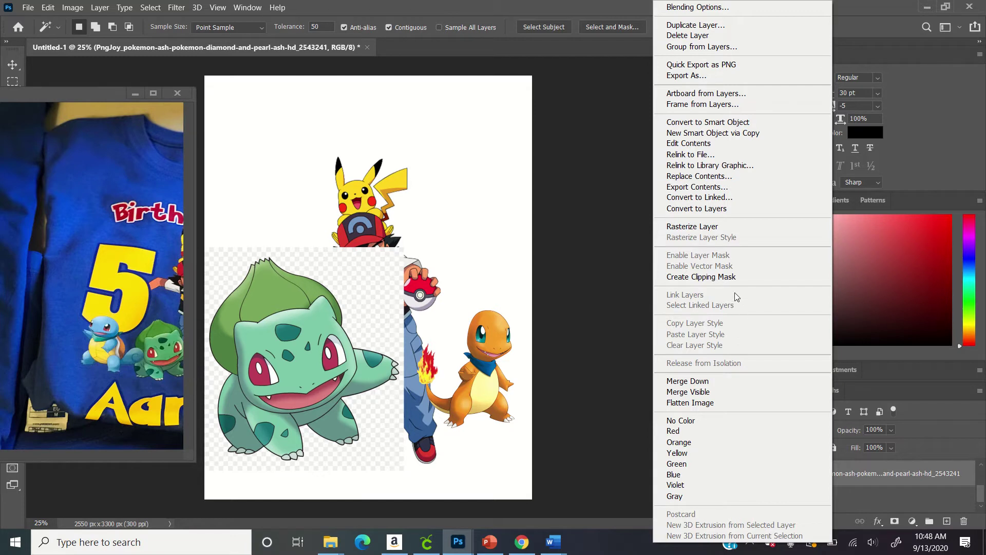
{"action": "left_click", "coordinate": [722, 227]}
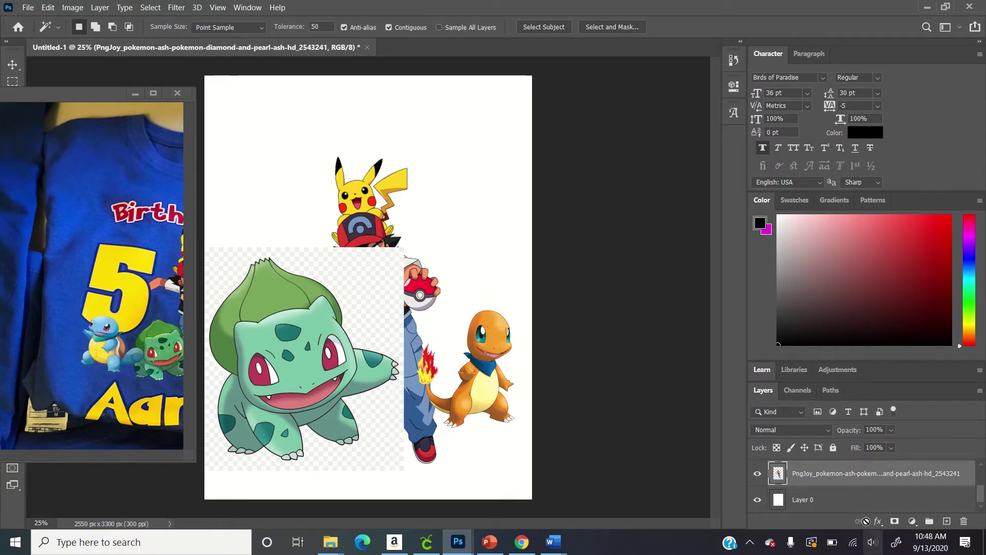
{"action": "scroll", "coordinate": [857, 509], "scroll_direction": "up", "scroll_amount": 3}
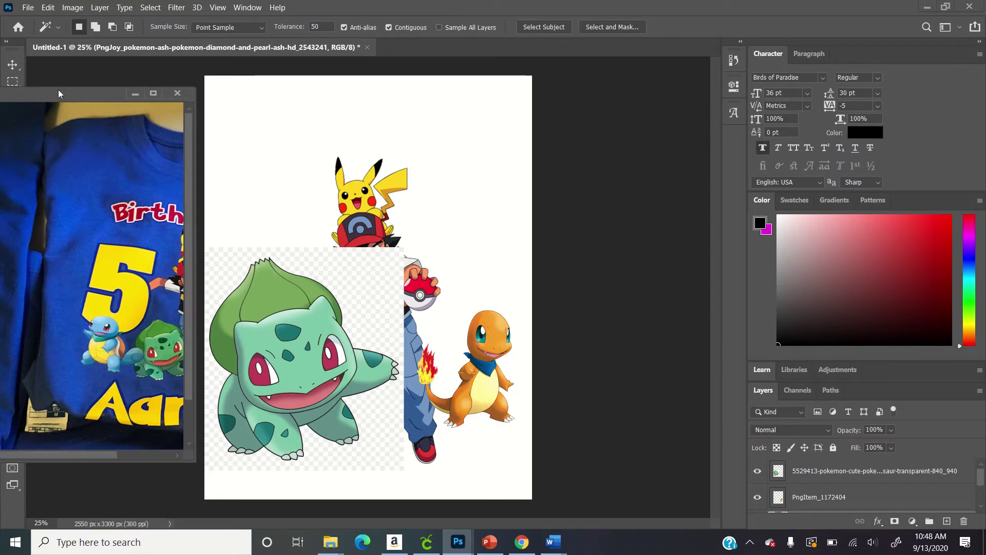
{"action": "left_click_drag", "start_coordinate": [57, 92], "coordinate": [87, 97]}
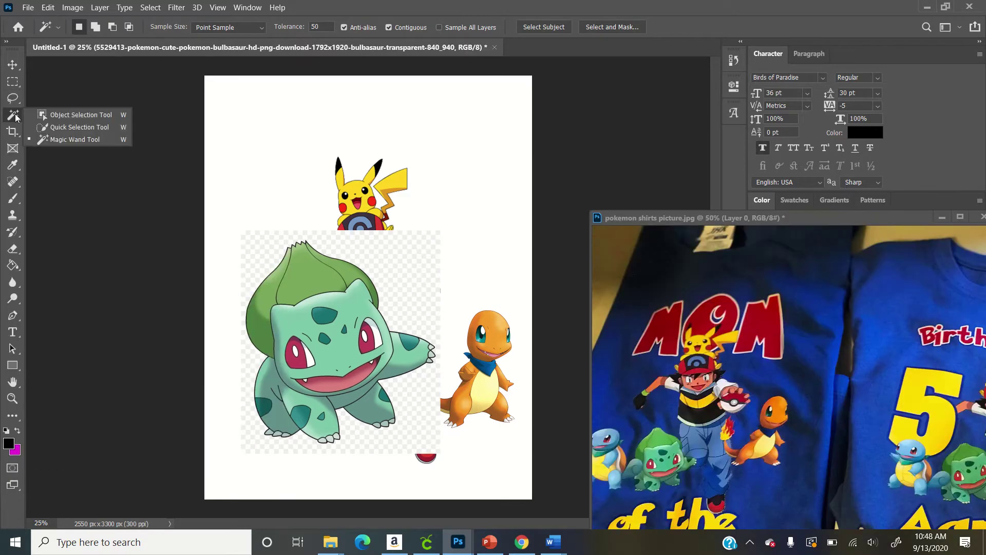
- Delete Bulbasaur's checkered background with the Magic Wand, deselect, and nudge it left and down
{"action": "left_click", "coordinate": [16, 118]}
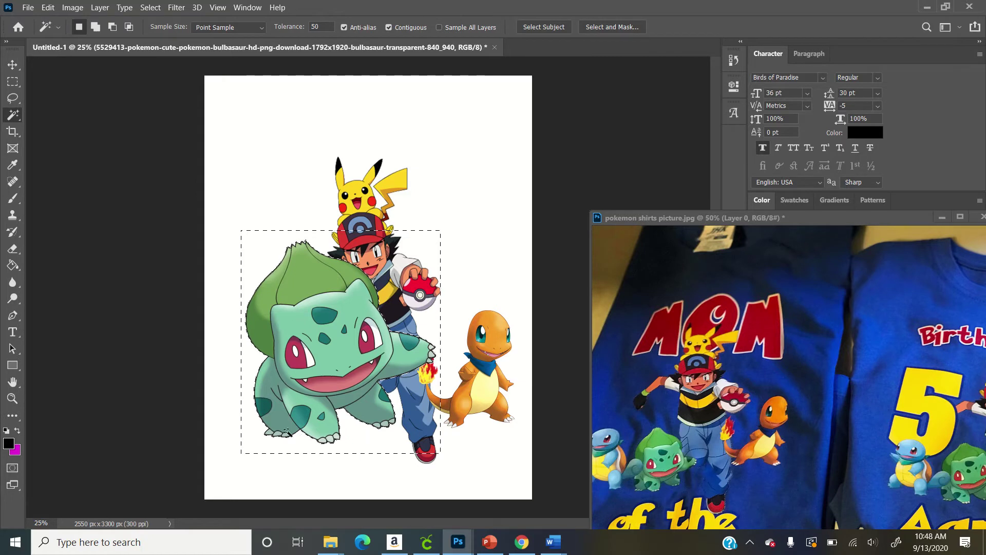
{"action": "left_click", "coordinate": [13, 65]}
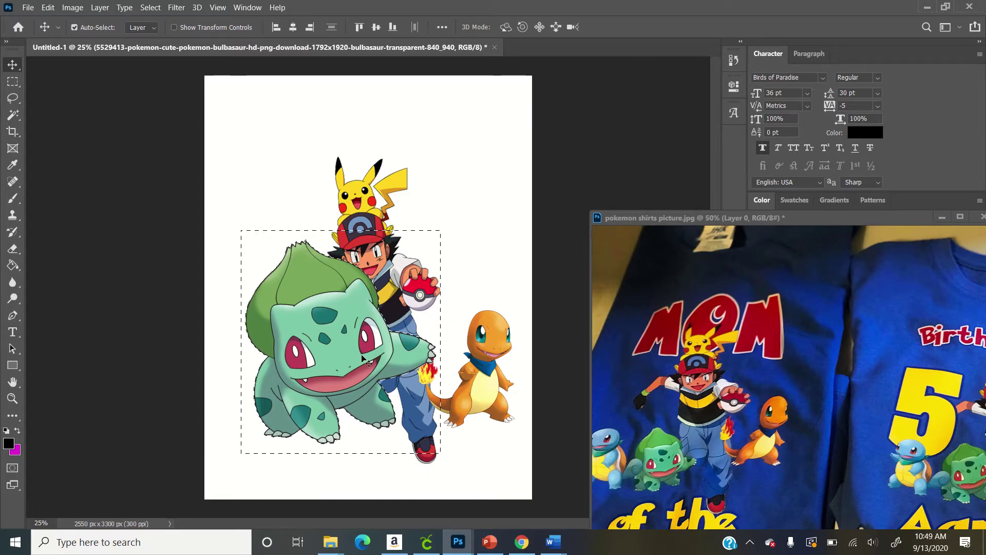
{"action": "key", "text": "ctrl+d"}
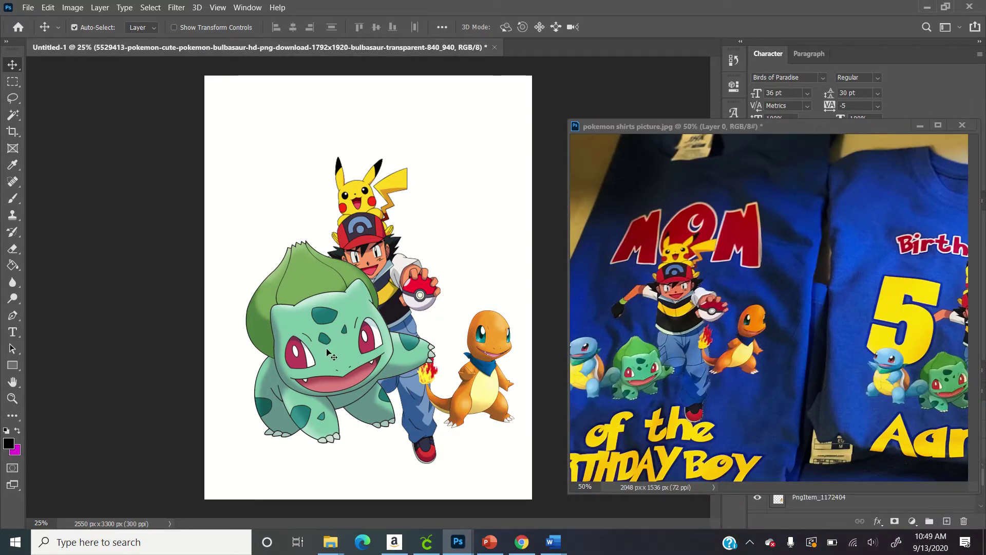
{"action": "left_click_drag", "start_coordinate": [328, 351], "coordinate": [318, 360]}
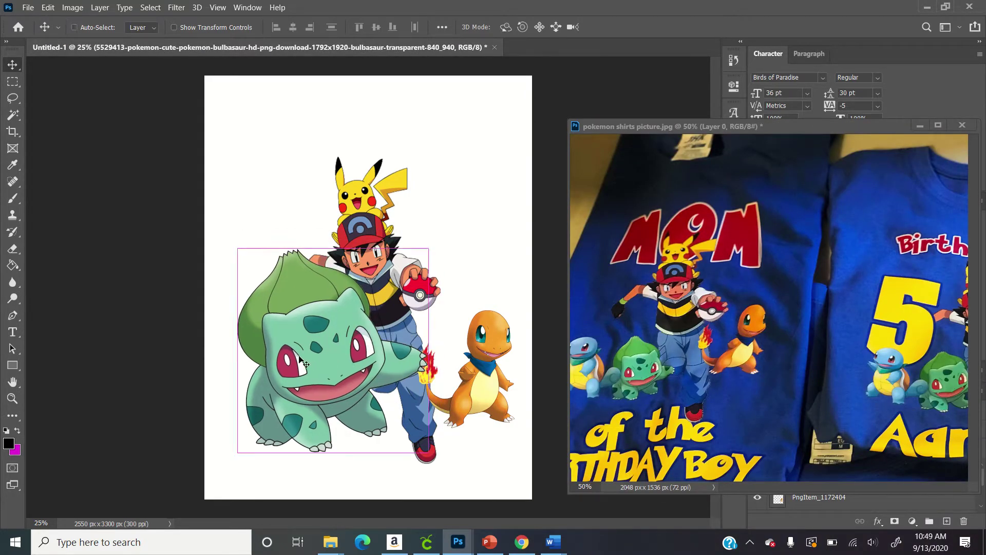
- Scale Bulbasaur to 57.06% and move it down-right beside Ash's legs
{"action": "key", "text": "ctrl+t"}
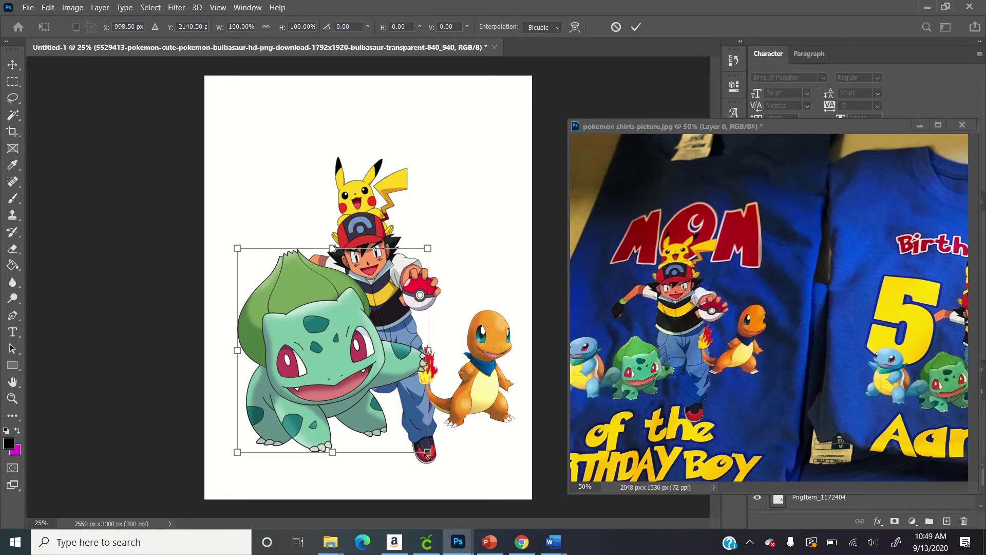
{"action": "left_click_drag", "start_coordinate": [427, 453], "coordinate": [325, 387]}
{"action": "left_click_drag", "start_coordinate": [276, 347], "coordinate": [299, 386]}
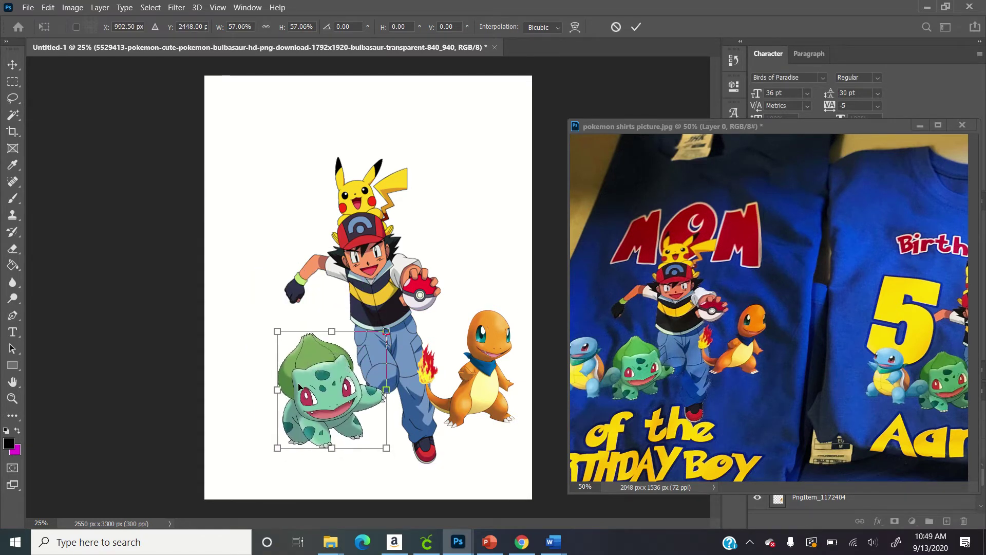
- Commit Bulbasaur's transform and open the green-bandana Squirtle image's PNGEgg page
{"action": "key", "text": "Return"}
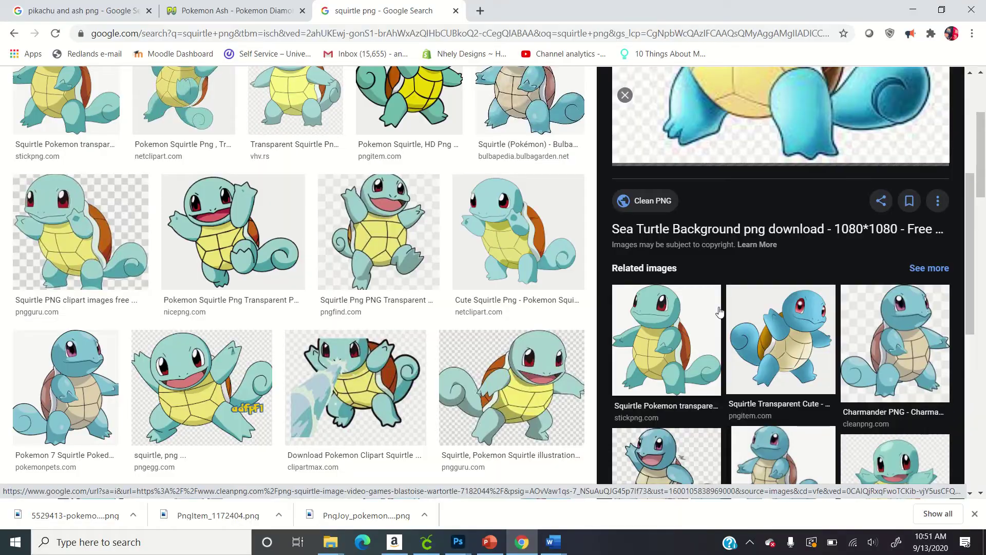
{"action": "scroll", "coordinate": [766, 340], "scroll_direction": "down", "scroll_amount": 5}
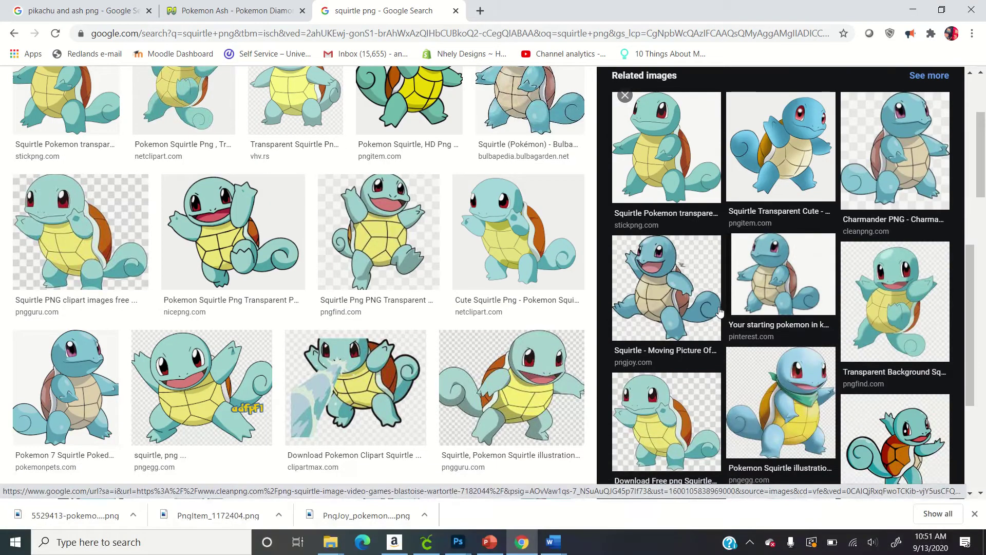
{"action": "left_click", "coordinate": [771, 370]}
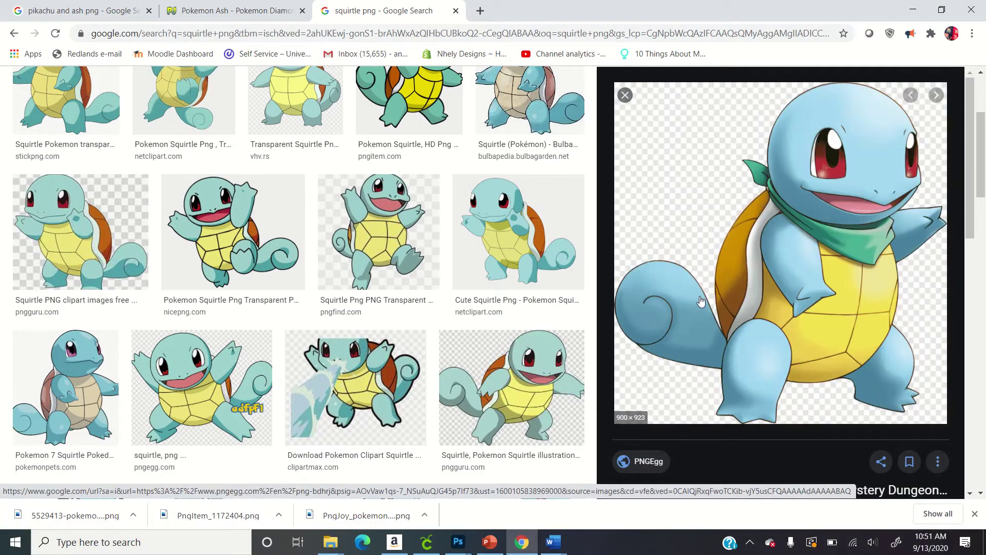
{"action": "left_click", "coordinate": [745, 341]}
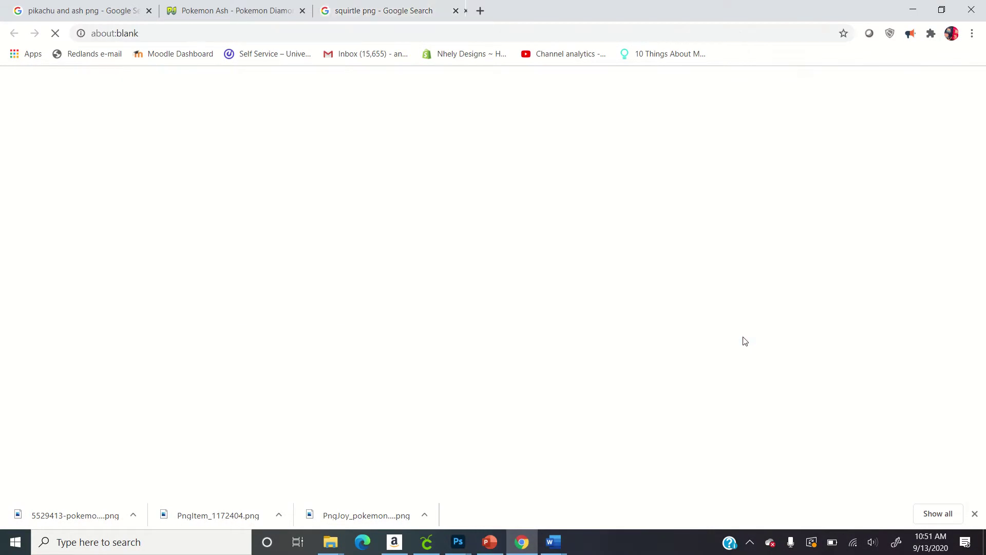
- Download the Squirtle PNG as pngegg.png and show it in its folder
{"action": "scroll", "coordinate": [704, 341], "scroll_direction": "down", "scroll_amount": 5}
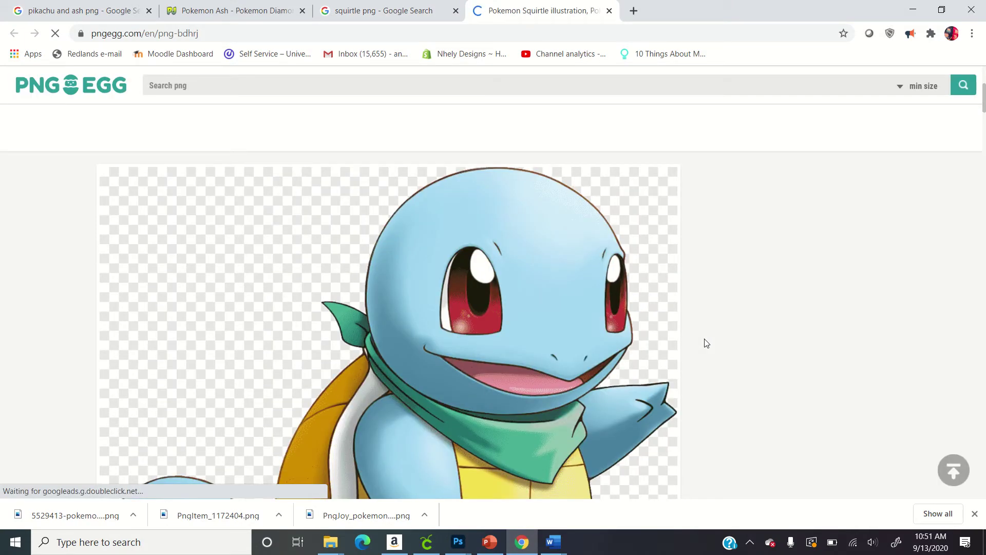
{"action": "scroll", "coordinate": [685, 267], "scroll_direction": "down", "scroll_amount": 20}
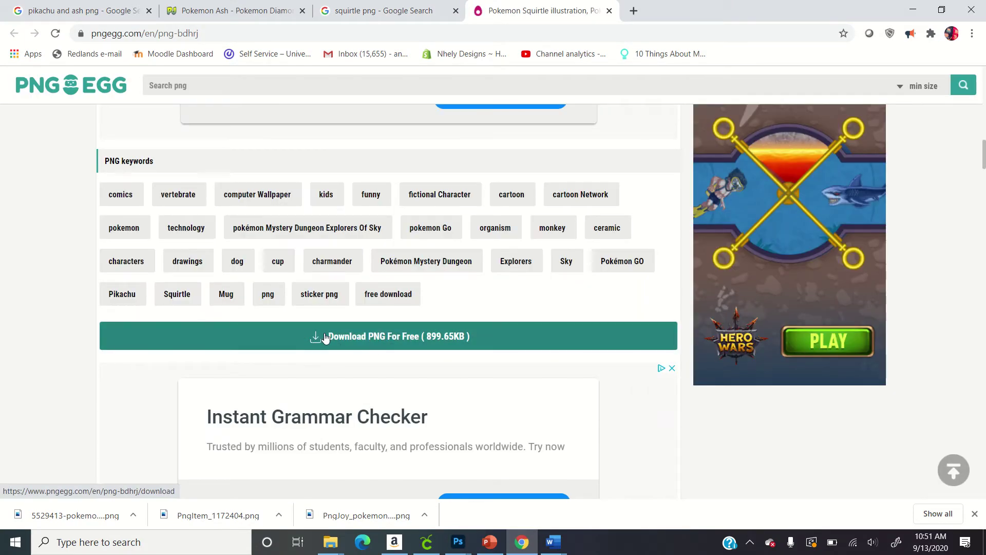
{"action": "left_click", "coordinate": [324, 338]}
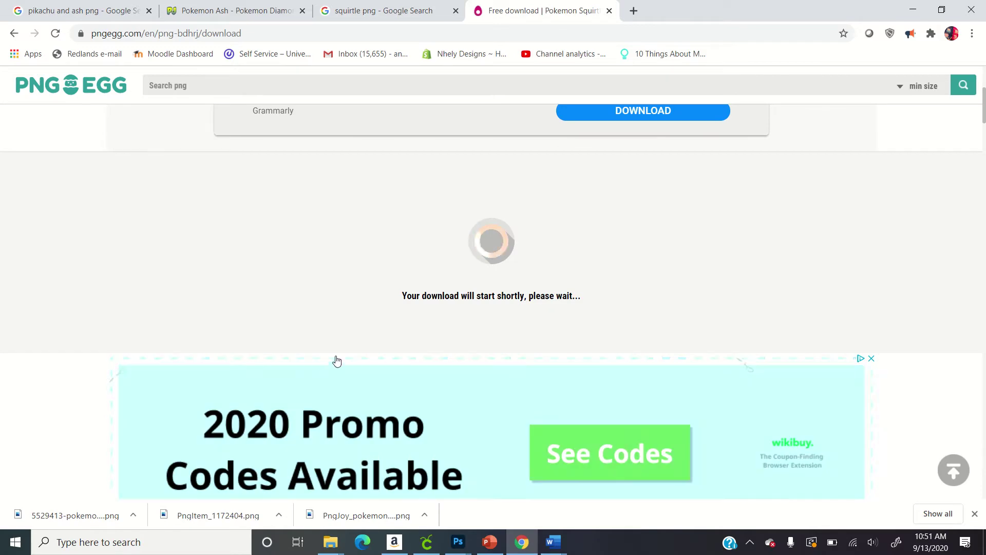
{"action": "left_click", "coordinate": [133, 514]}
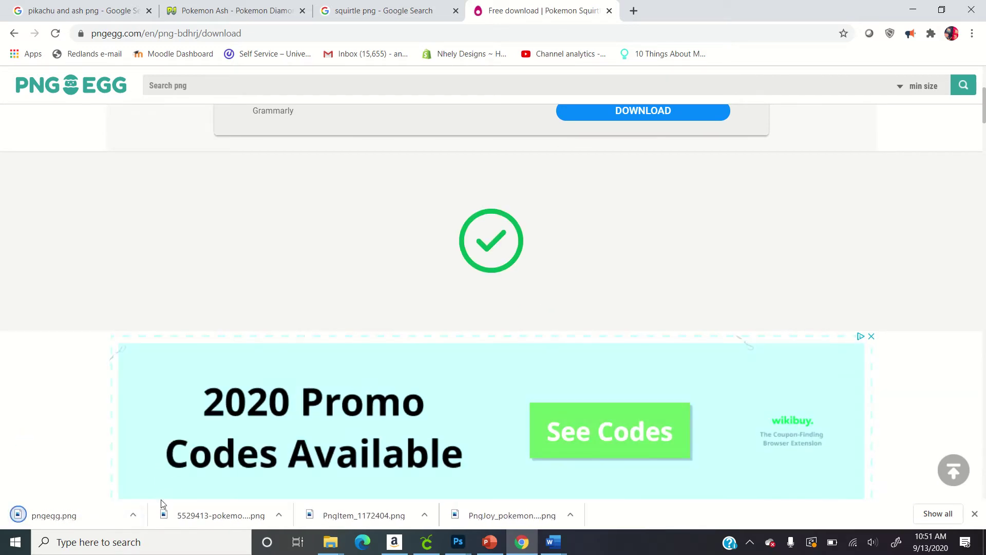
{"action": "left_click", "coordinate": [133, 515]}
- Place pngegg.png Squirtle on the canvas, scaled to 28.27% at the lower left beside Bulbasaur
{"action": "left_click", "coordinate": [159, 469]}
{"action": "left_click", "coordinate": [913, 9]}
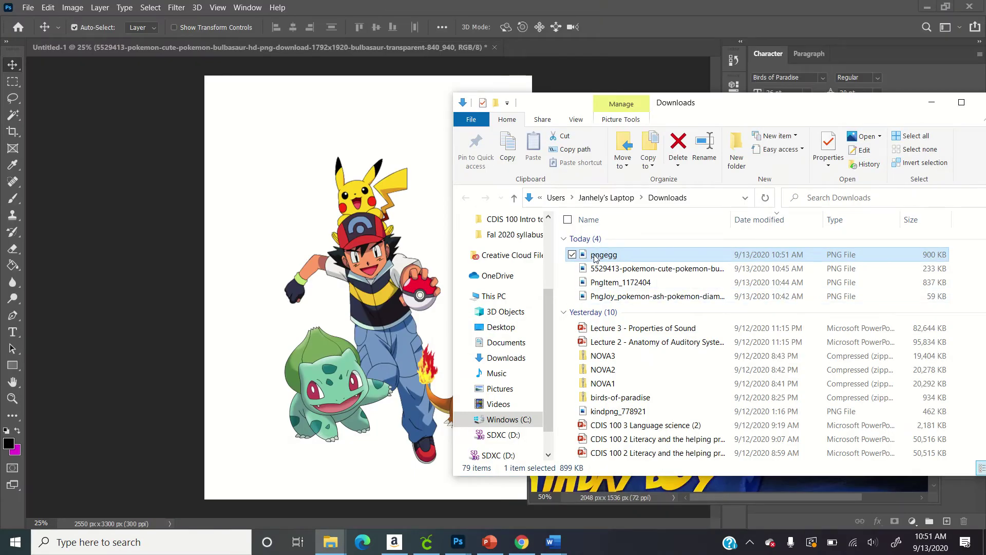
{"action": "left_click_drag", "start_coordinate": [597, 256], "coordinate": [303, 330]}
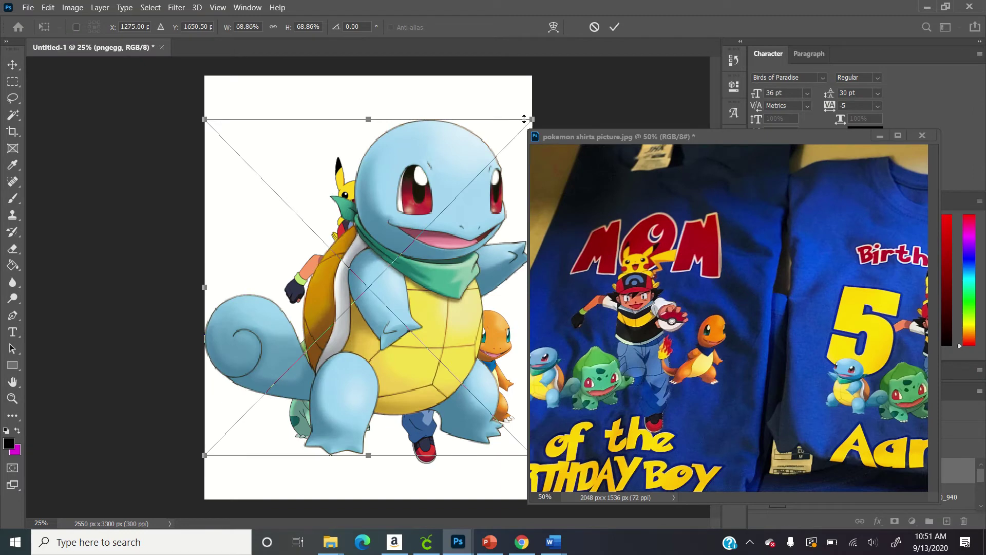
{"action": "left_click_drag", "start_coordinate": [534, 117], "coordinate": [409, 217]}
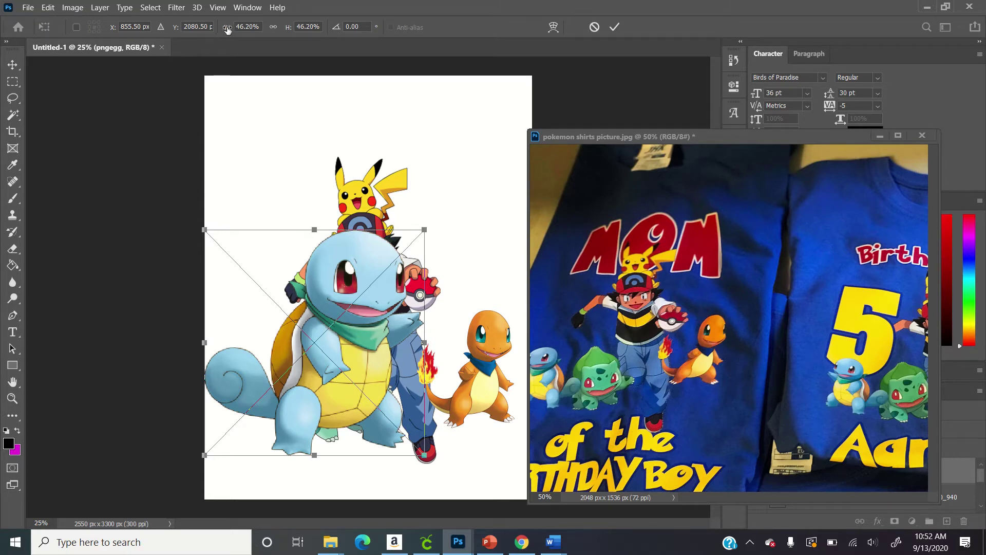
{"action": "left_click", "coordinate": [272, 26]}
{"action": "left_click_drag", "start_coordinate": [424, 232], "coordinate": [395, 259]}
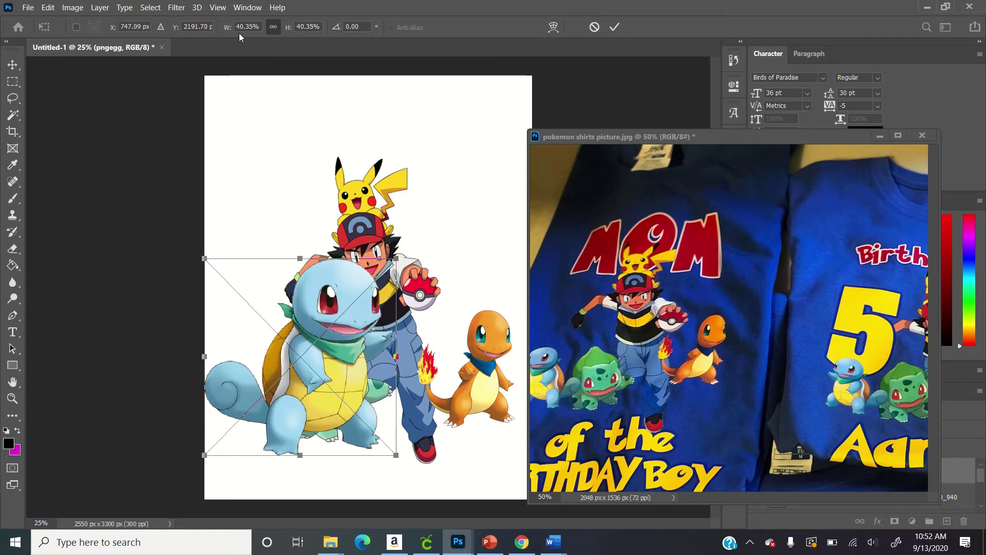
{"action": "left_click", "coordinate": [272, 32]}
{"action": "left_click_drag", "start_coordinate": [396, 259], "coordinate": [338, 318]}
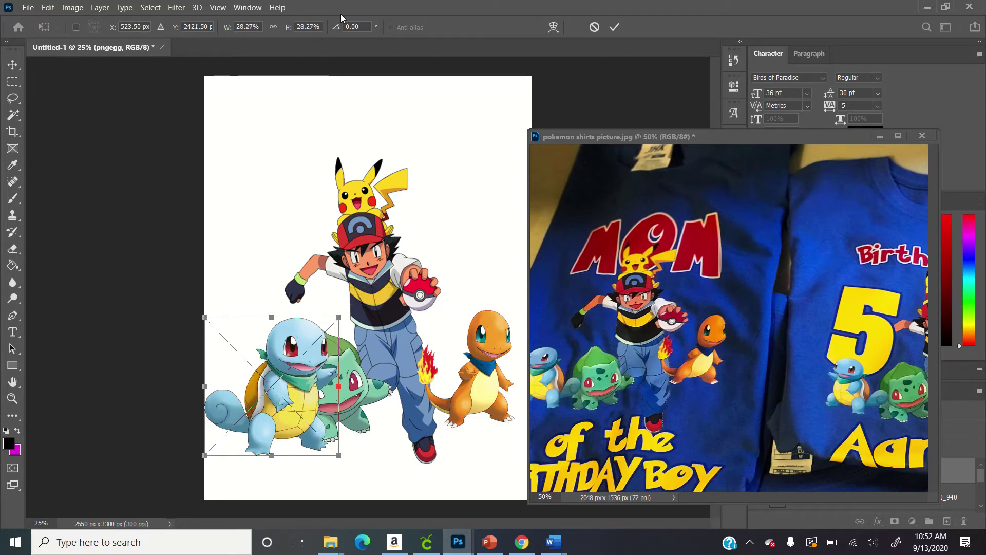
{"action": "key", "text": "Escape"}
{"action": "left_click", "coordinate": [47, 7]}
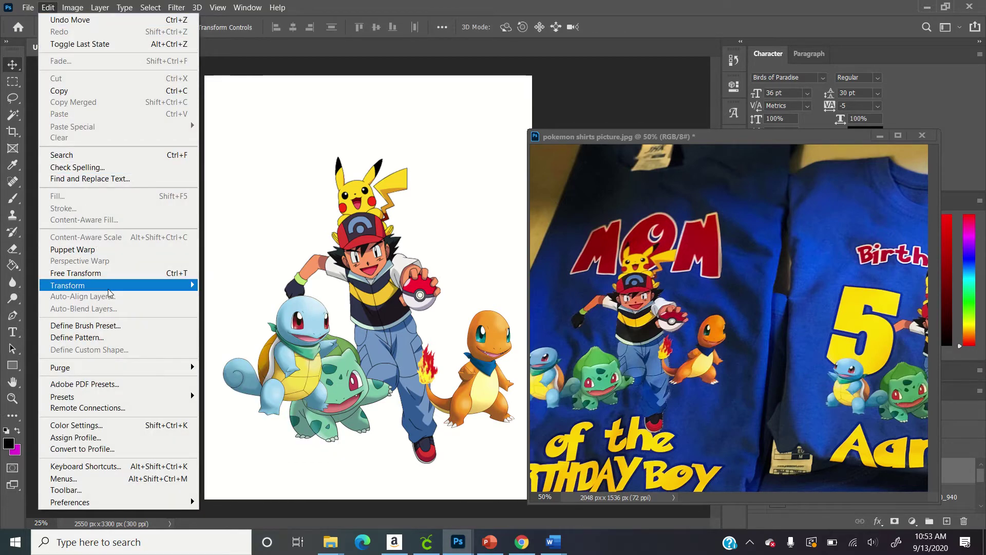
- Flip Squirtle horizontally, arrange it and Bulbasaur along the bottom, and search 'pokemon font'
{"action": "mouse_move", "coordinate": [169, 285]}
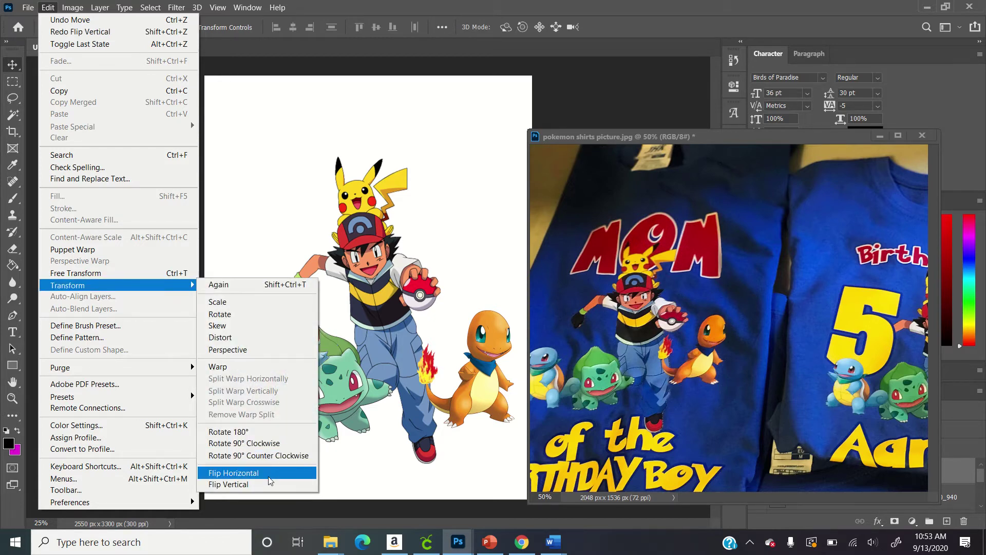
{"action": "left_click", "coordinate": [268, 474]}
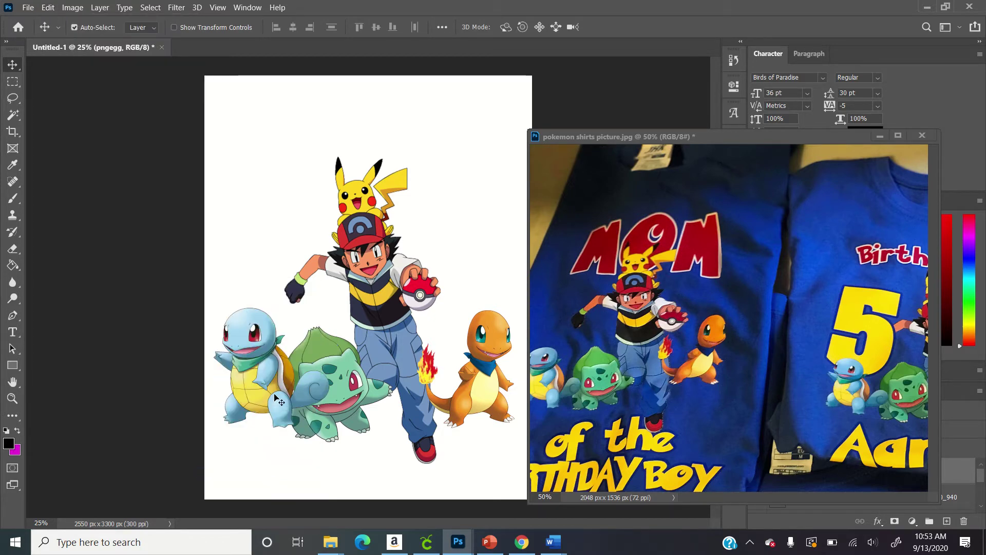
{"action": "mouse_move", "coordinate": [277, 391]}
{"action": "left_mouse_down"}
{"action": "mouse_move", "coordinate": [270, 406]}
{"action": "mouse_move", "coordinate": [279, 407]}
{"action": "left_mouse_up"}
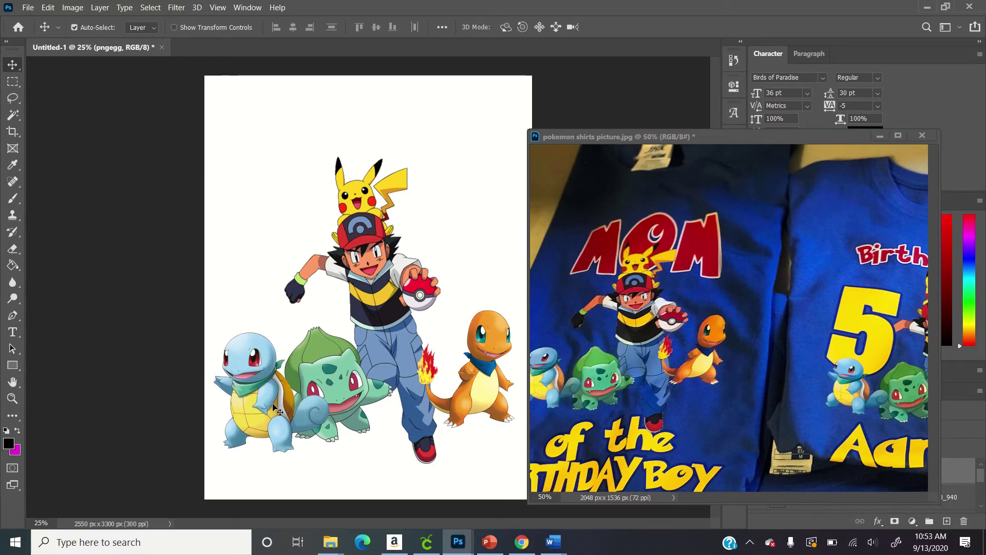
{"action": "left_click_drag", "start_coordinate": [315, 380], "coordinate": [339, 375]}
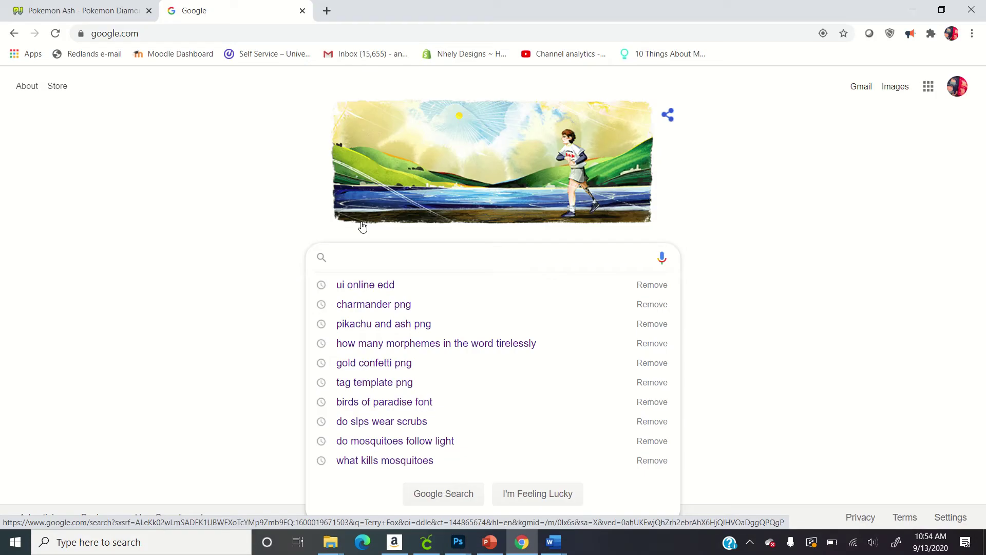
{"action": "type", "text": "pokemon font"}
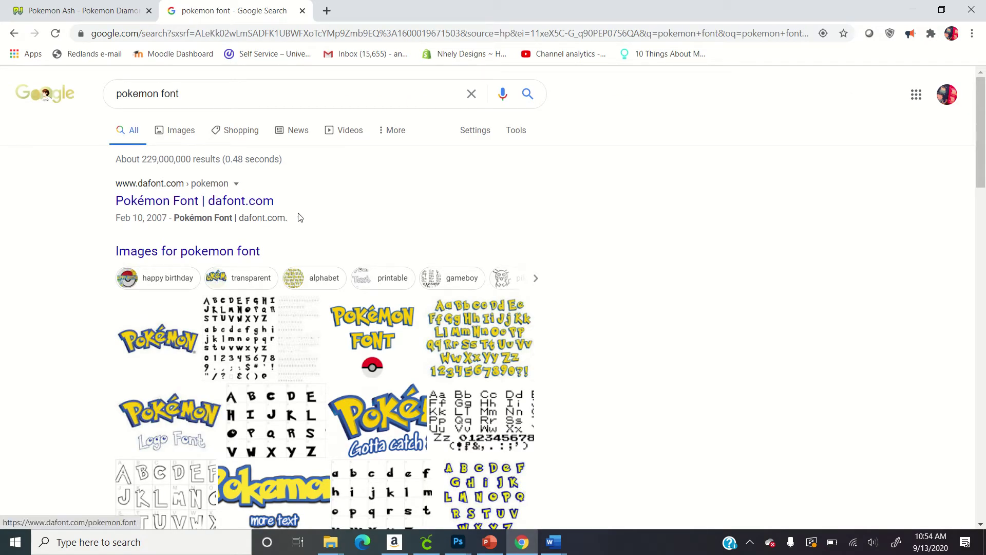
- Open the dafont.com Pokémon Font page, download pokemon.zip, and open the zip
{"action": "left_click_drag", "start_coordinate": [300, 217], "coordinate": [274, 218]}
{"action": "left_click", "coordinate": [324, 222]}
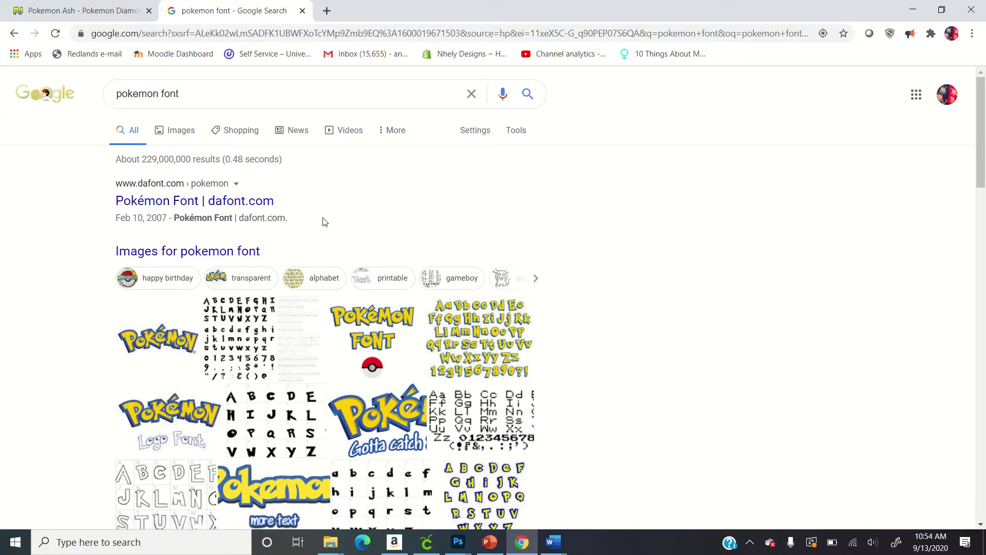
{"action": "left_click", "coordinate": [205, 202]}
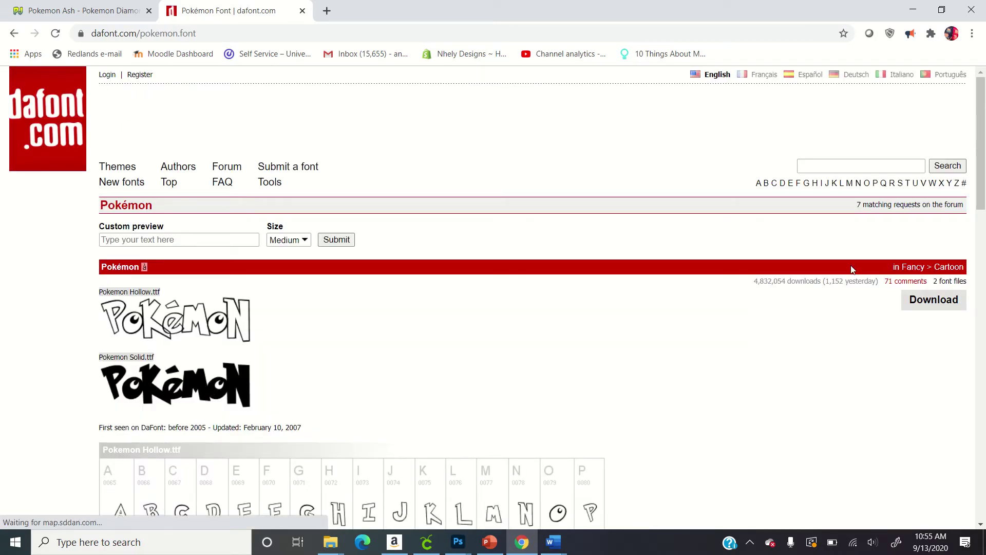
{"action": "left_click", "coordinate": [944, 305]}
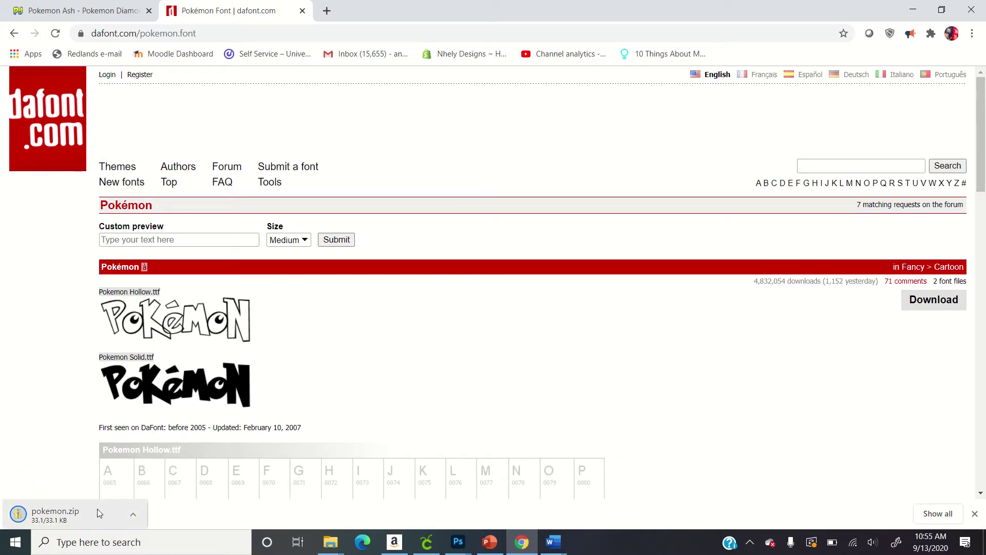
{"action": "left_click", "coordinate": [96, 510]}
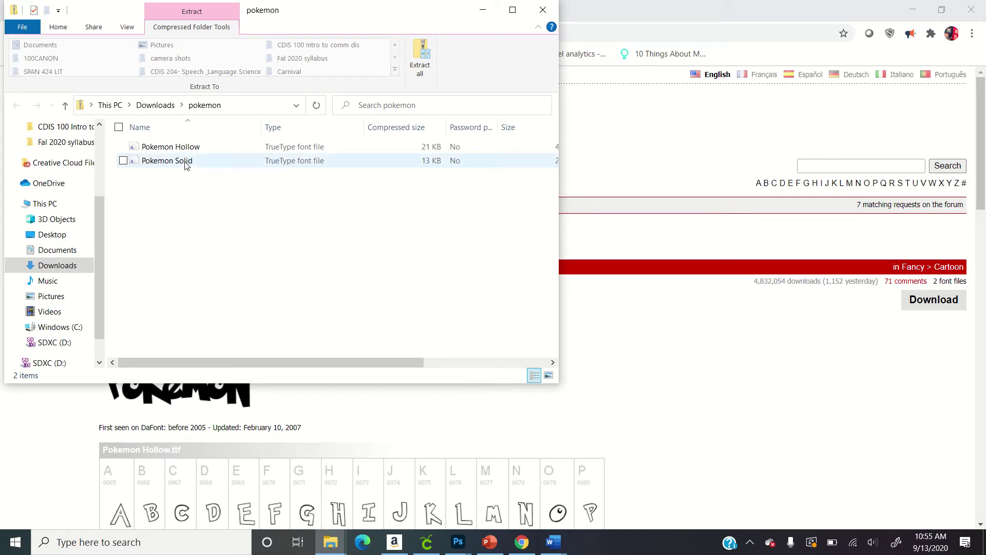
- Install the Pokemon Solid font from pokemon.zip and close its preview window
{"action": "double_click", "coordinate": [186, 162]}
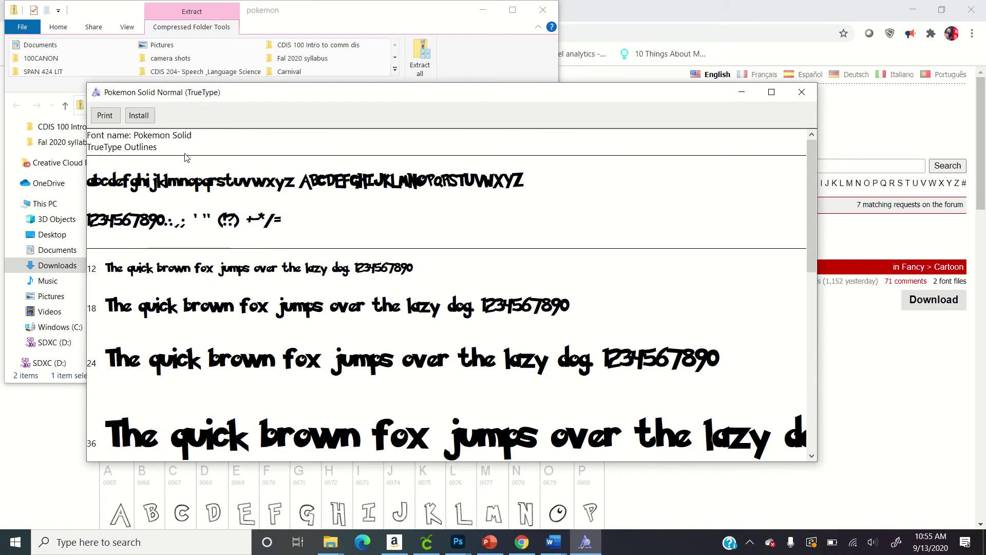
{"action": "left_click_drag", "start_coordinate": [212, 98], "coordinate": [402, 113]}
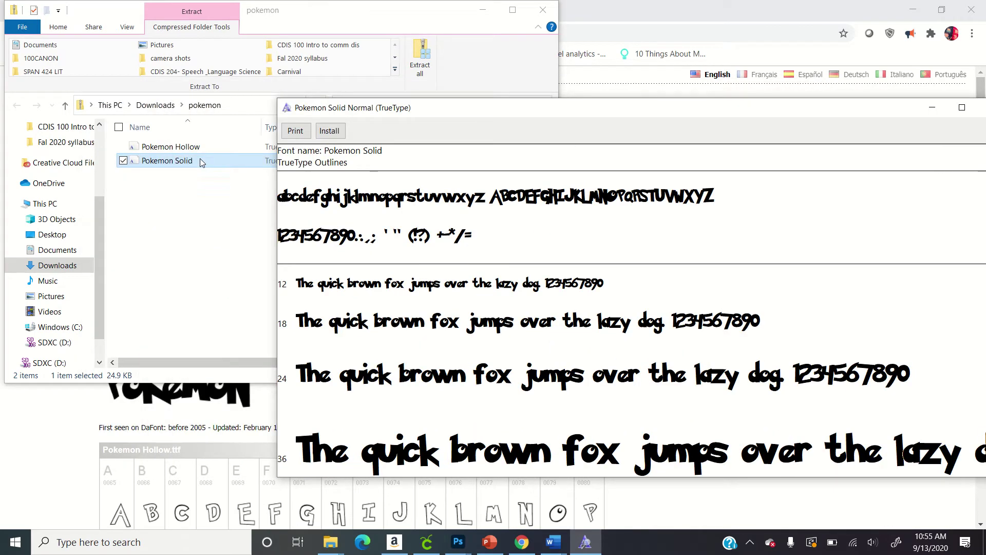
{"action": "left_click", "coordinate": [329, 131]}
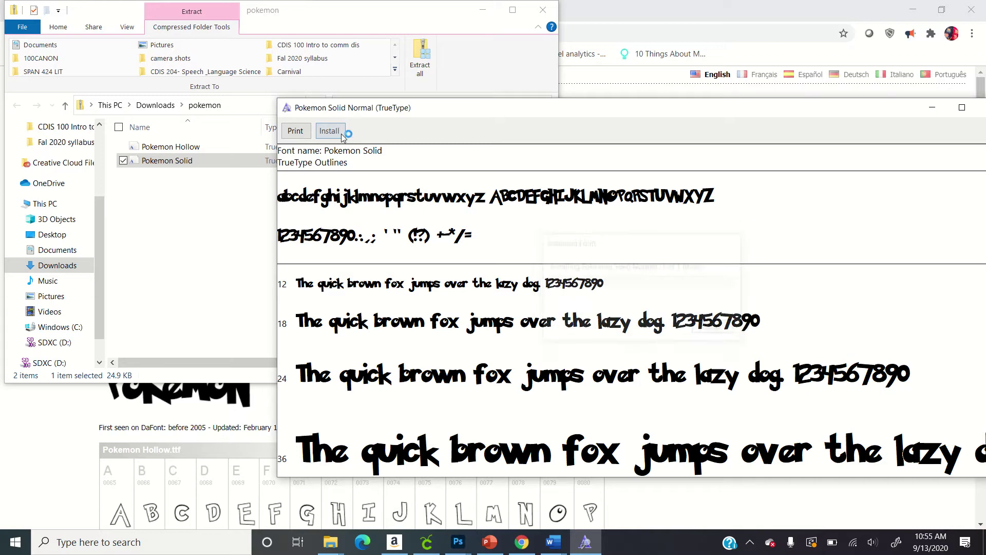
{"action": "left_click_drag", "start_coordinate": [421, 117], "coordinate": [256, 190]}
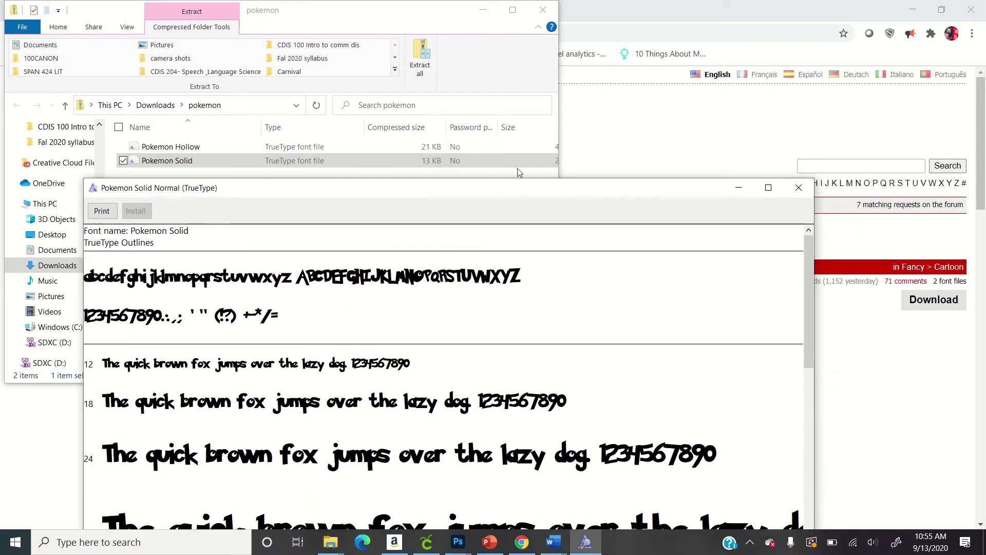
{"action": "key", "text": "alt+F4"}
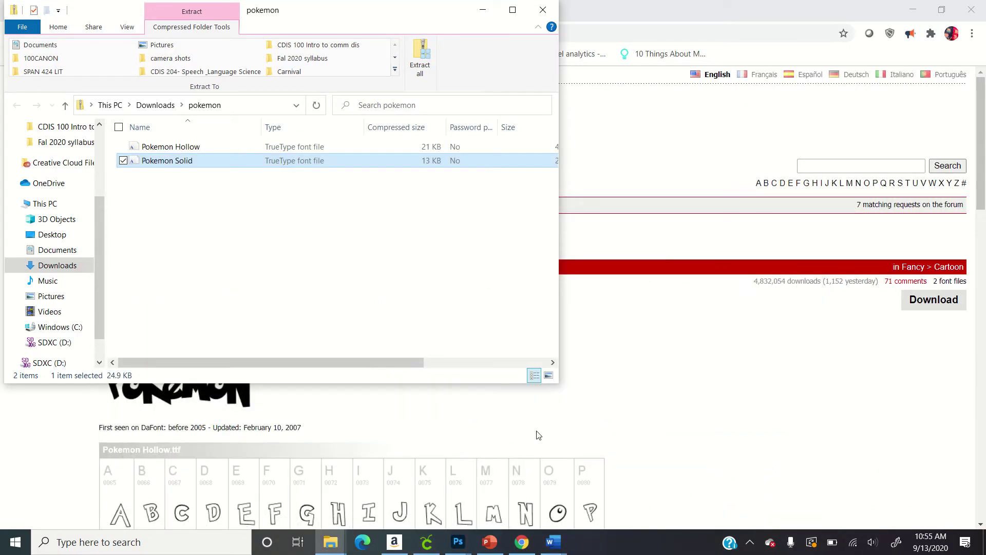
- Return to the Untitled-1 design and type MOM in a new text layer above Pikachu
{"action": "left_click", "coordinate": [458, 542]}
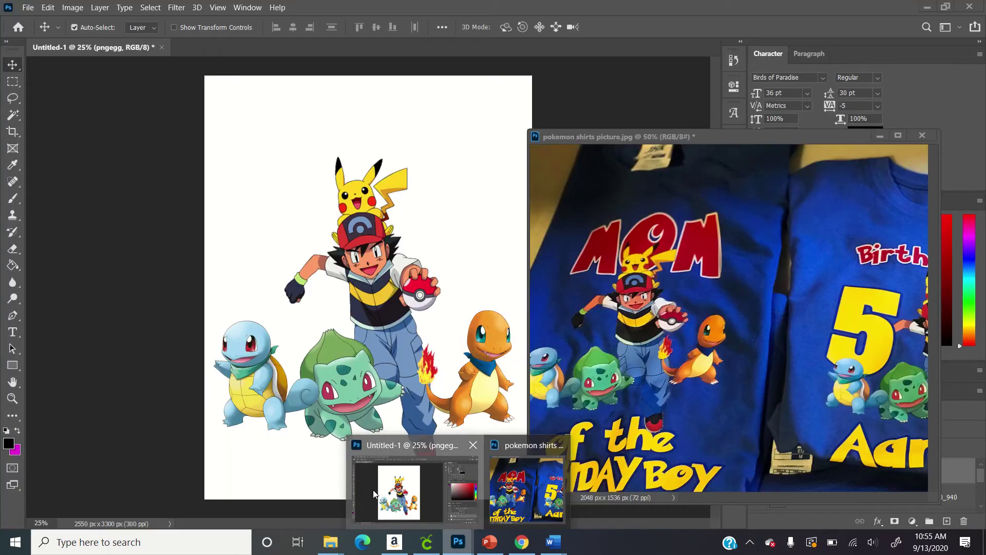
{"action": "left_click", "coordinate": [406, 486]}
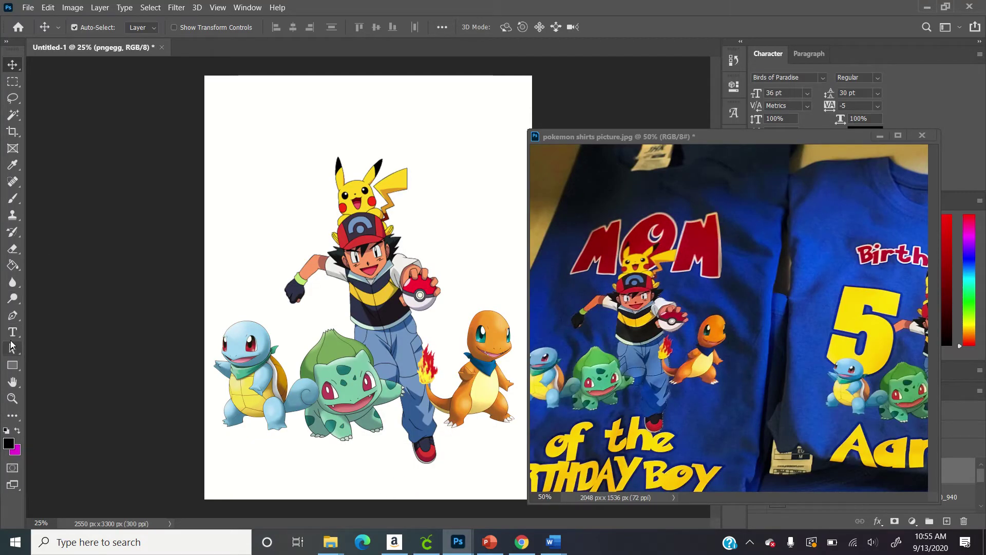
{"action": "left_click", "coordinate": [11, 336]}
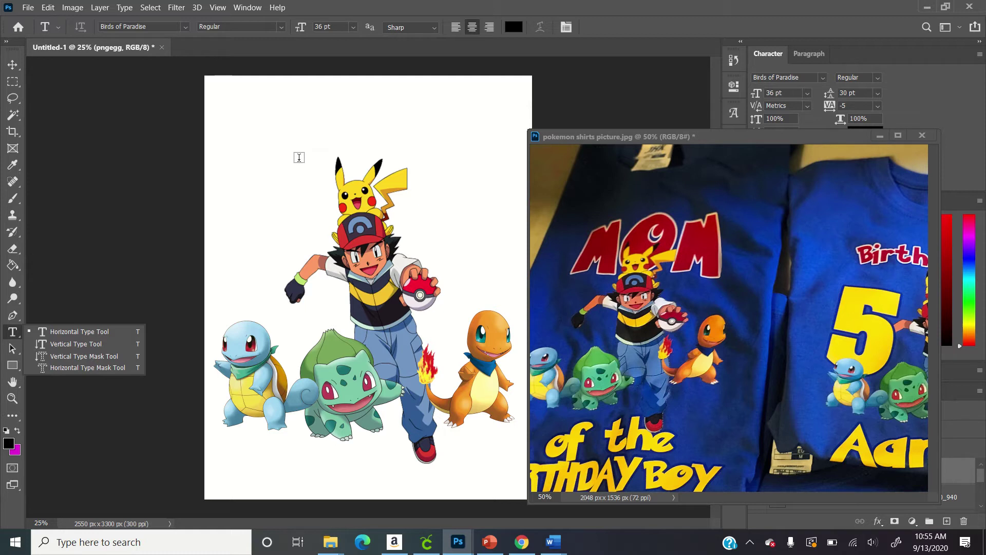
{"action": "left_click", "coordinate": [299, 158]}
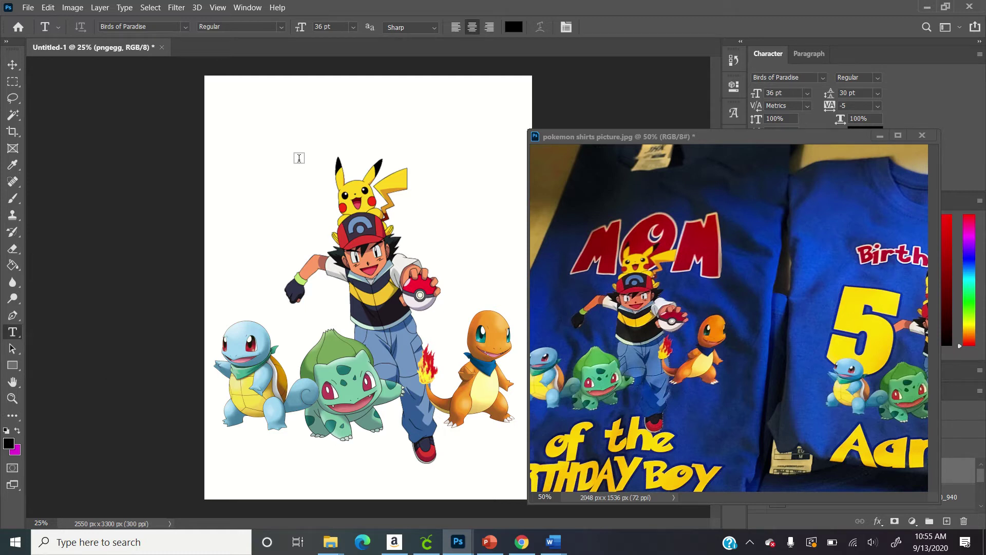
{"action": "left_click", "coordinate": [299, 158]}
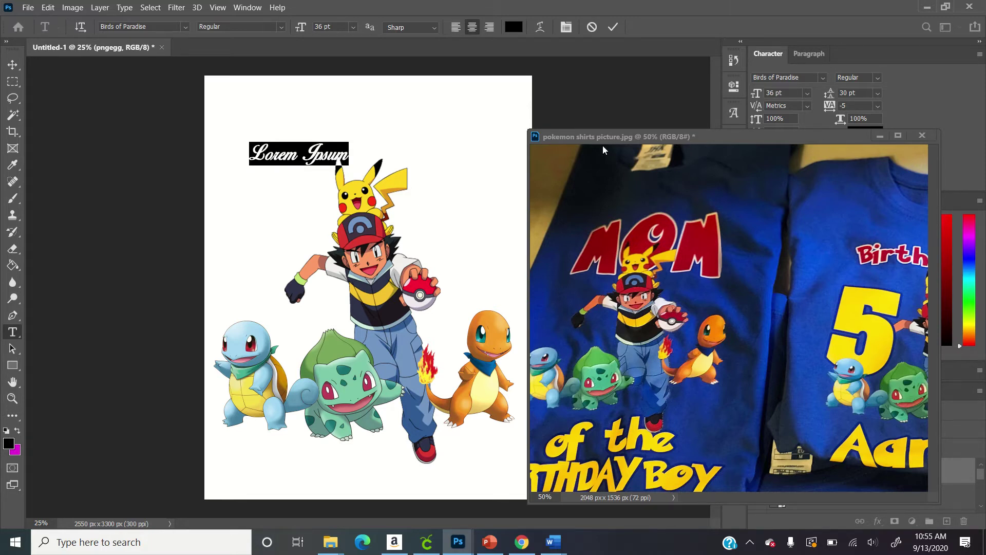
{"action": "type", "text": "MO"}
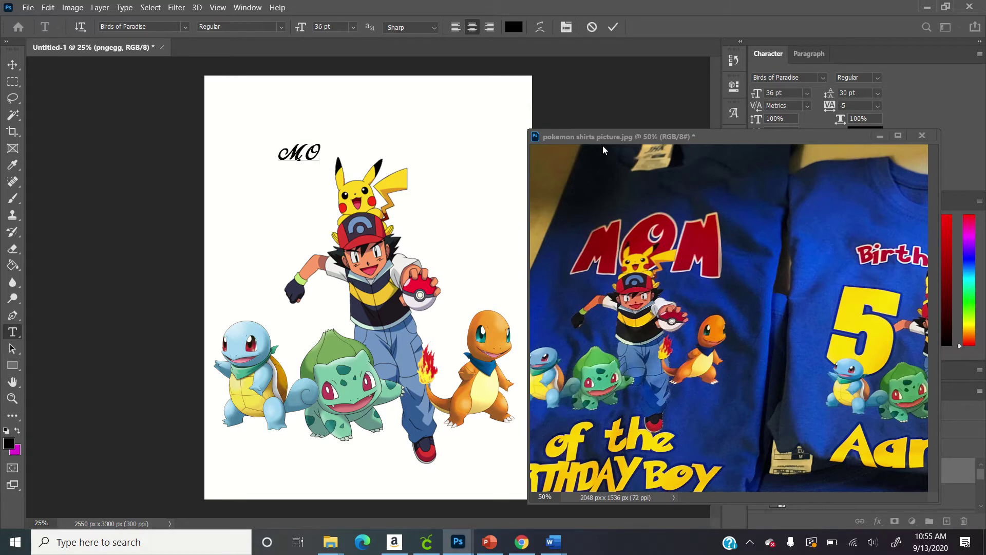
{"action": "type", "text": "M"}
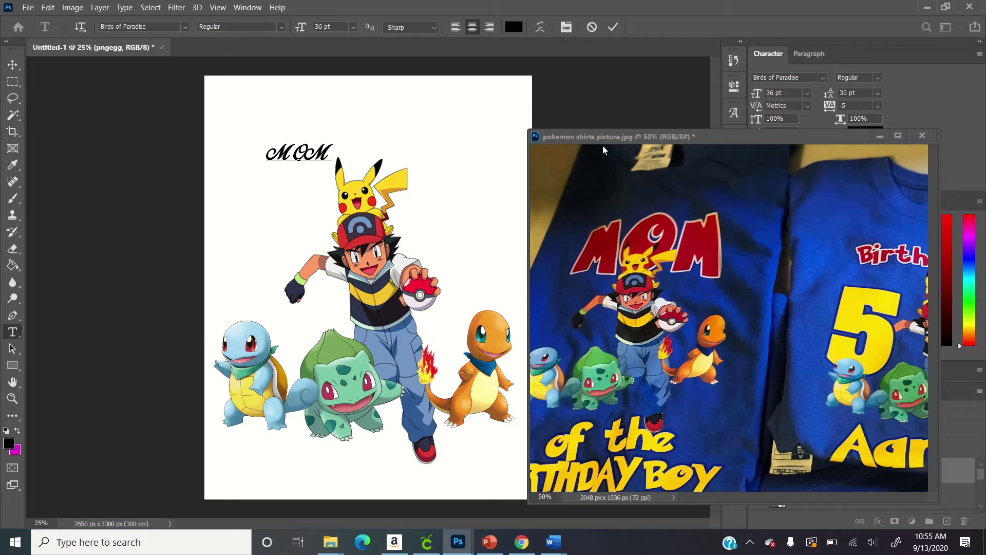
- Change the MOM text's font to Pokemon Solid
{"action": "double_click", "coordinate": [301, 163]}
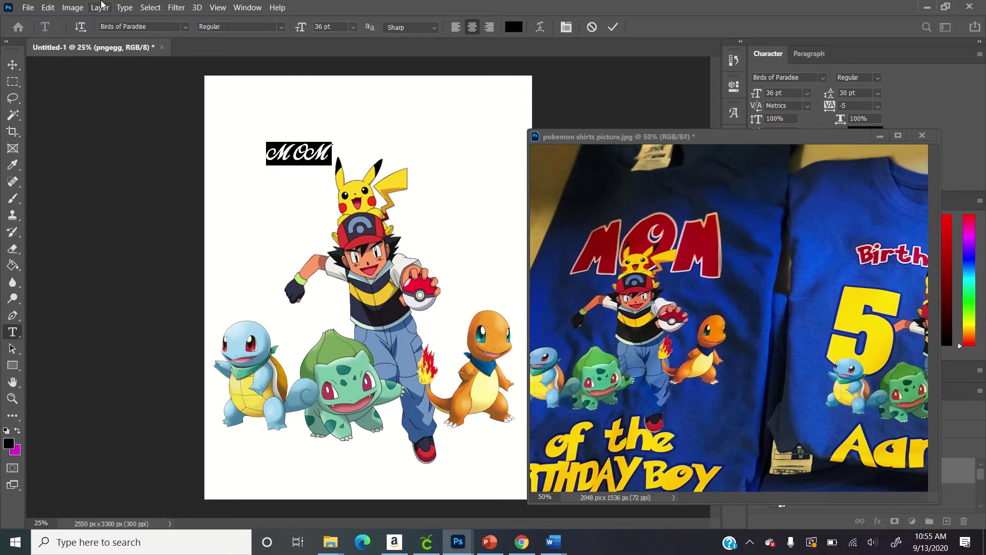
{"action": "left_click", "coordinate": [117, 25]}
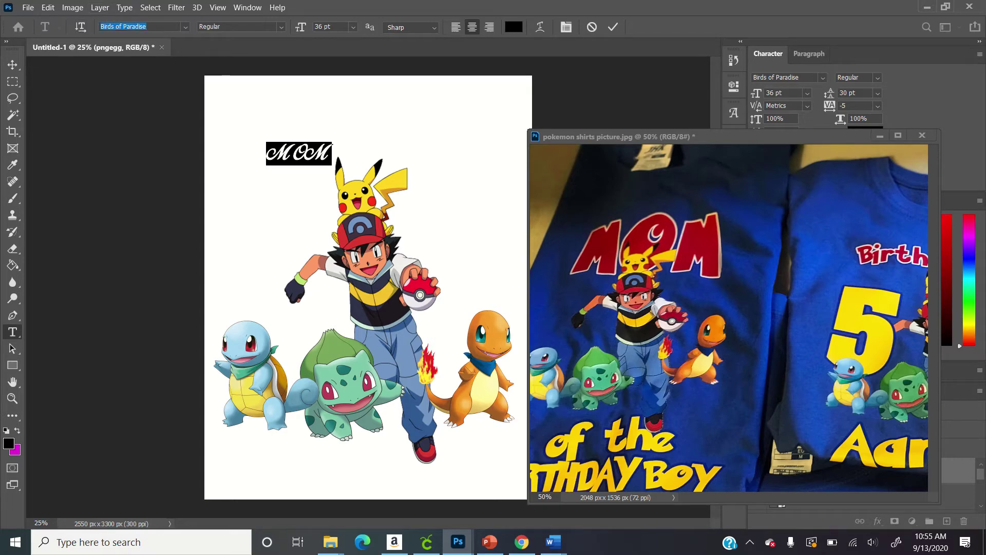
{"action": "type", "text": "POKEM"}
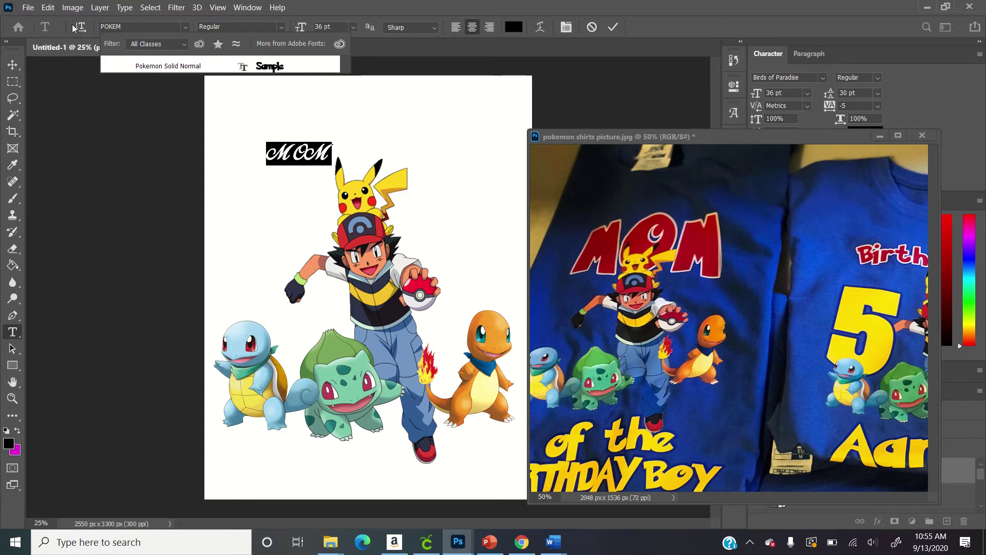
{"action": "left_click", "coordinate": [221, 70]}
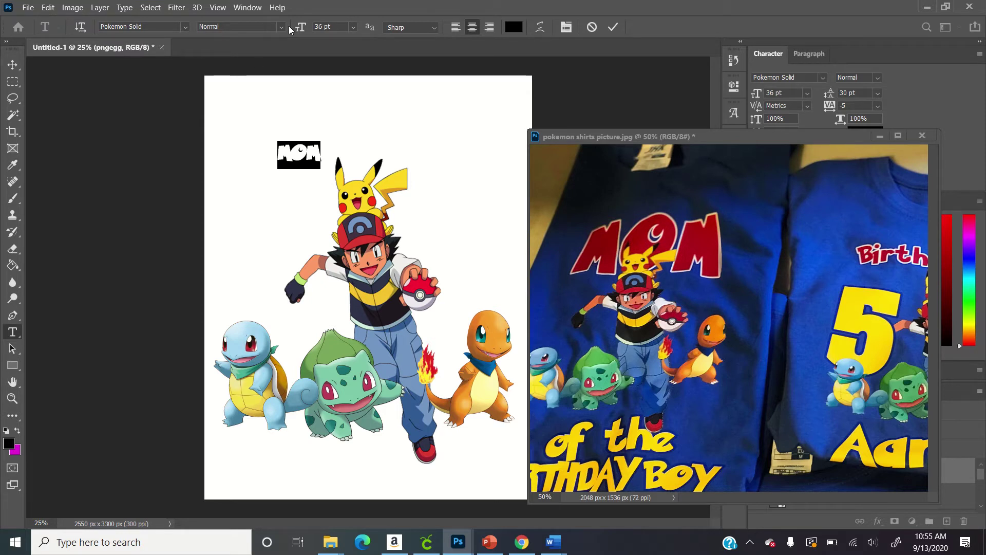
- Set the MOM text size to 200 pt
{"action": "left_click", "coordinate": [353, 31]}
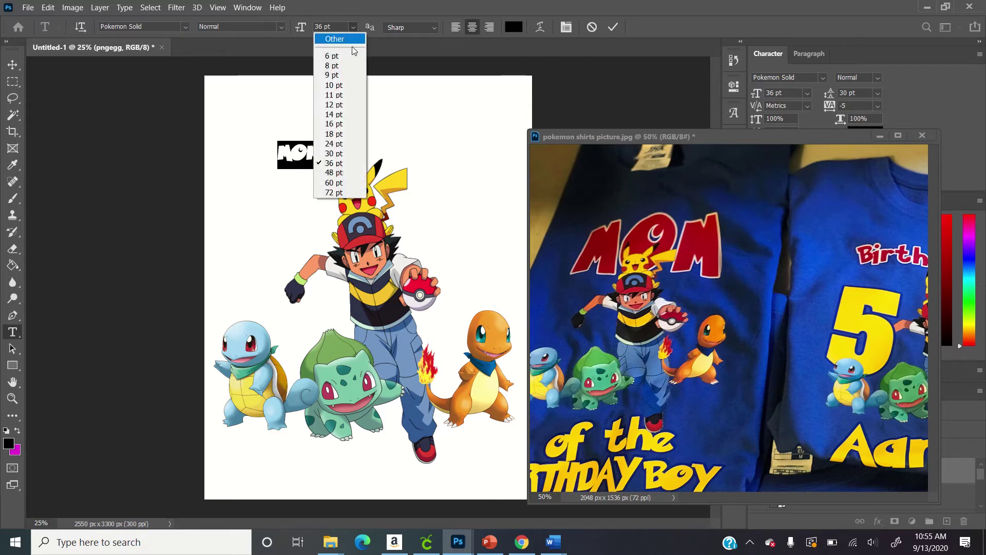
{"action": "left_click", "coordinate": [336, 192]}
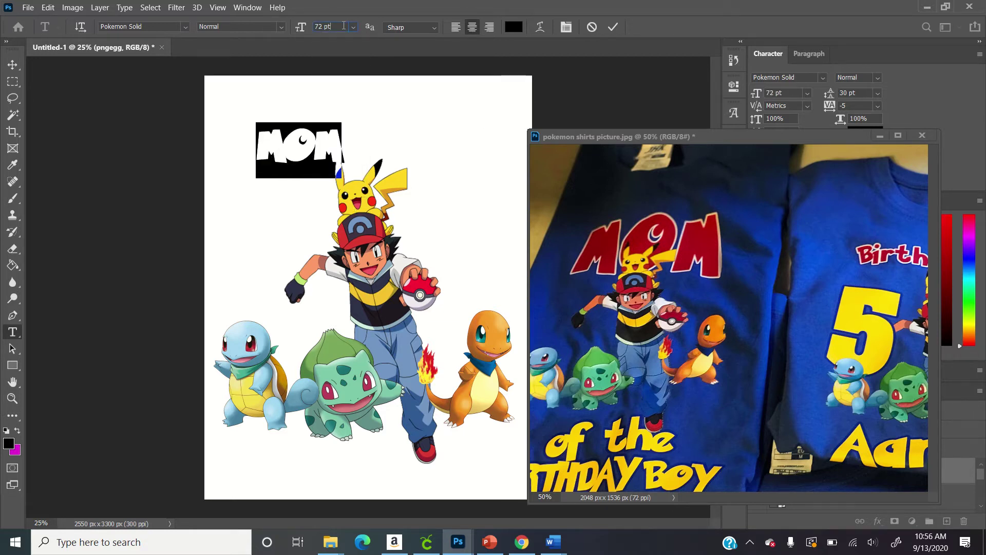
{"action": "left_click", "coordinate": [343, 26]}
{"action": "type", "text": "200"}
{"action": "key", "text": "Return"}
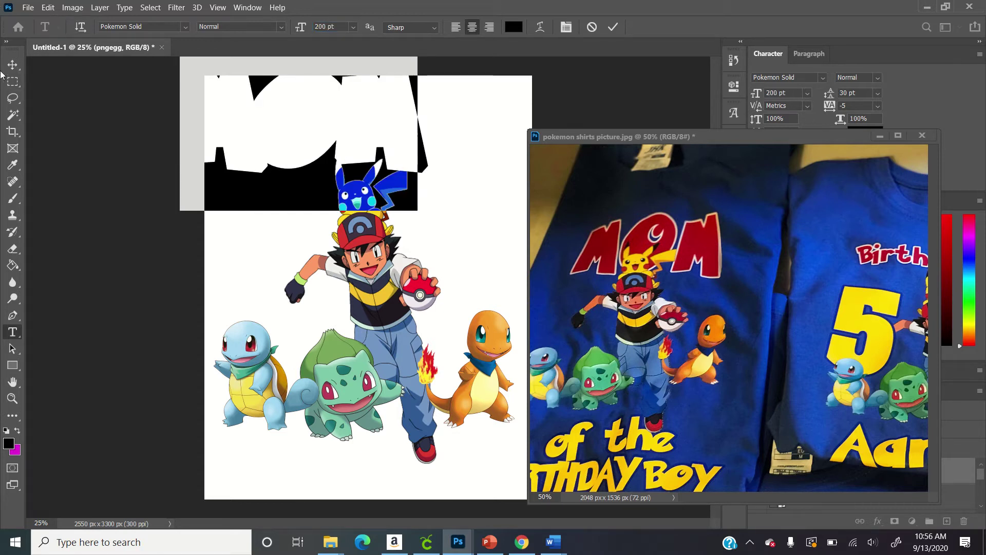
- Move the MOM text to the top centre of the page and shift the reference photo aside
{"action": "left_click", "coordinate": [12, 65]}
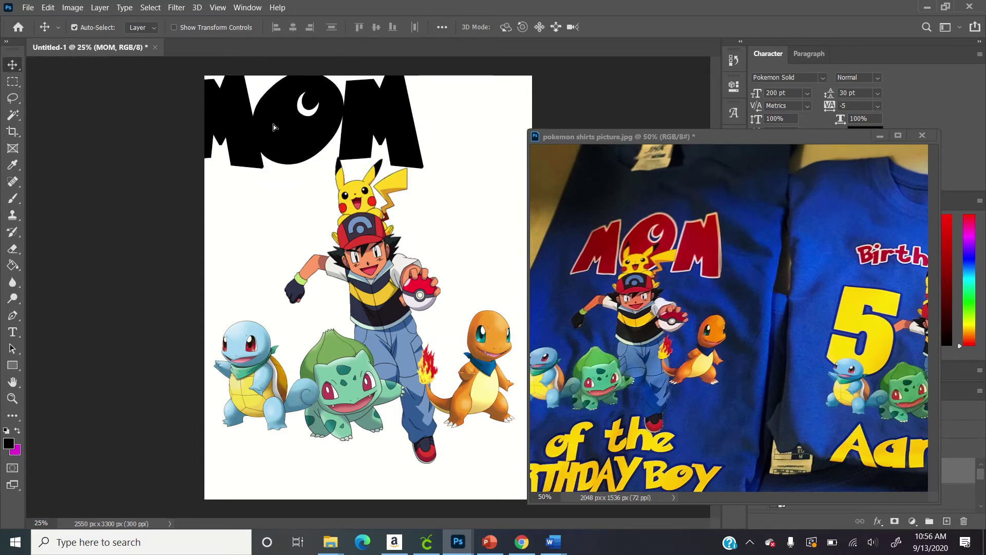
{"action": "left_click_drag", "start_coordinate": [273, 124], "coordinate": [321, 147]}
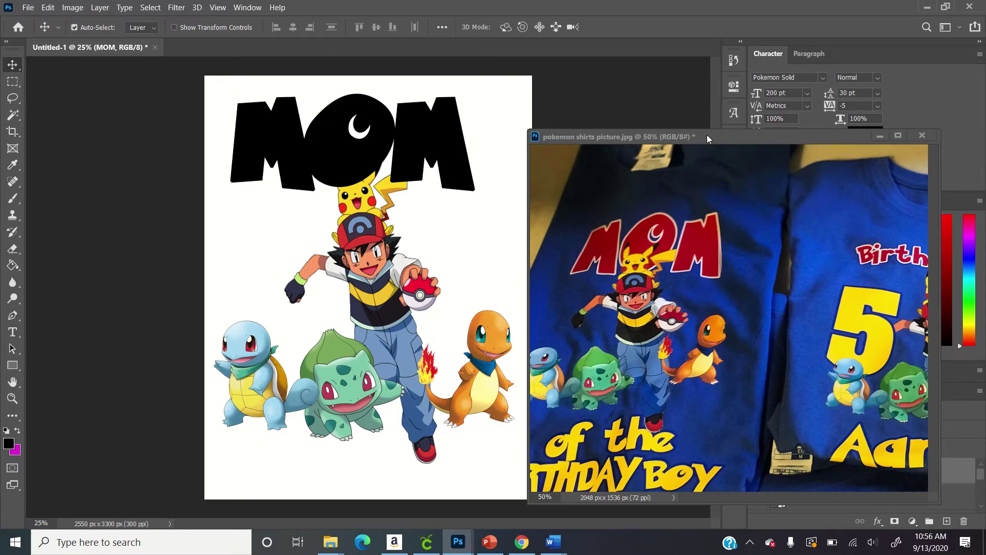
{"action": "left_click_drag", "start_coordinate": [707, 135], "coordinate": [56, 103]}
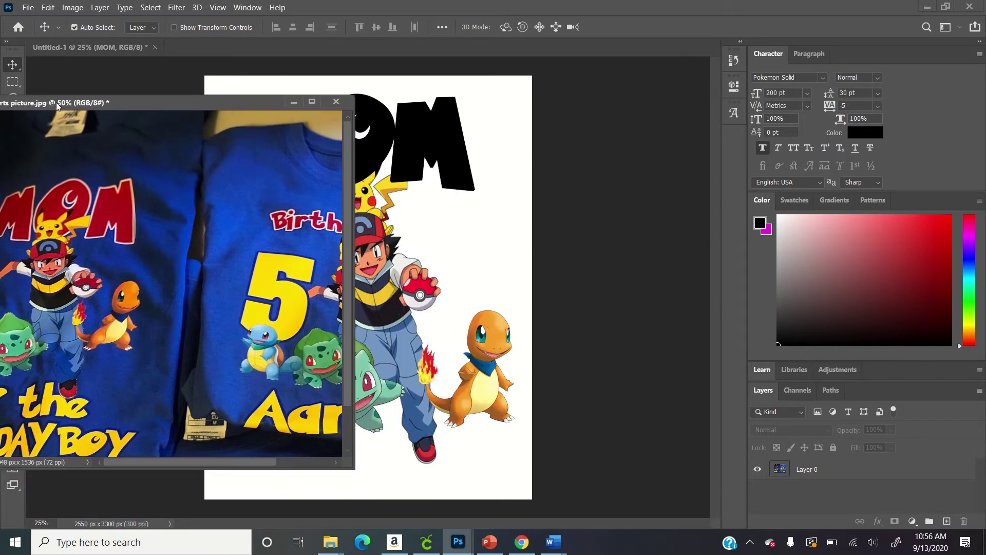
{"action": "left_click", "coordinate": [422, 128]}
{"action": "left_click_drag", "start_coordinate": [138, 103], "coordinate": [94, 78]}
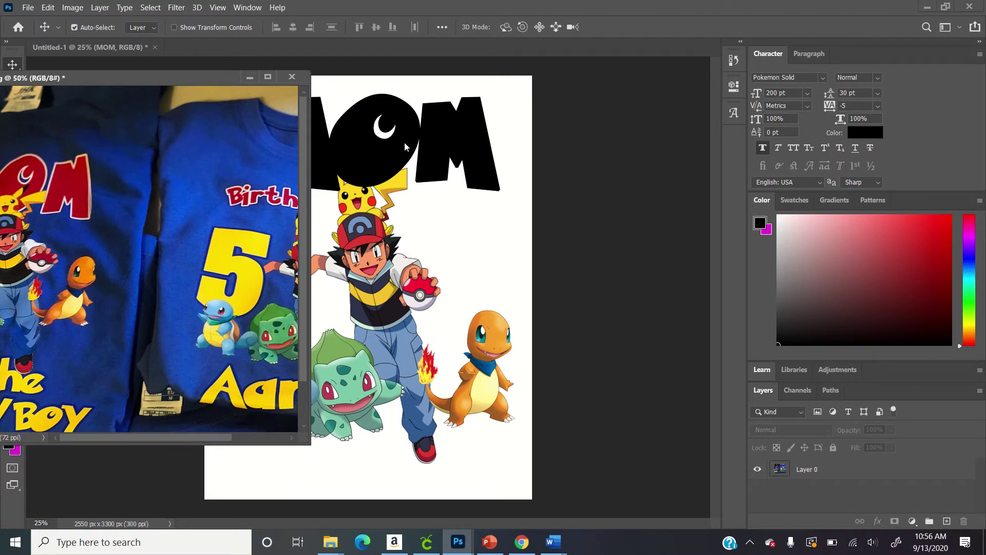
{"action": "left_click", "coordinate": [591, 232]}
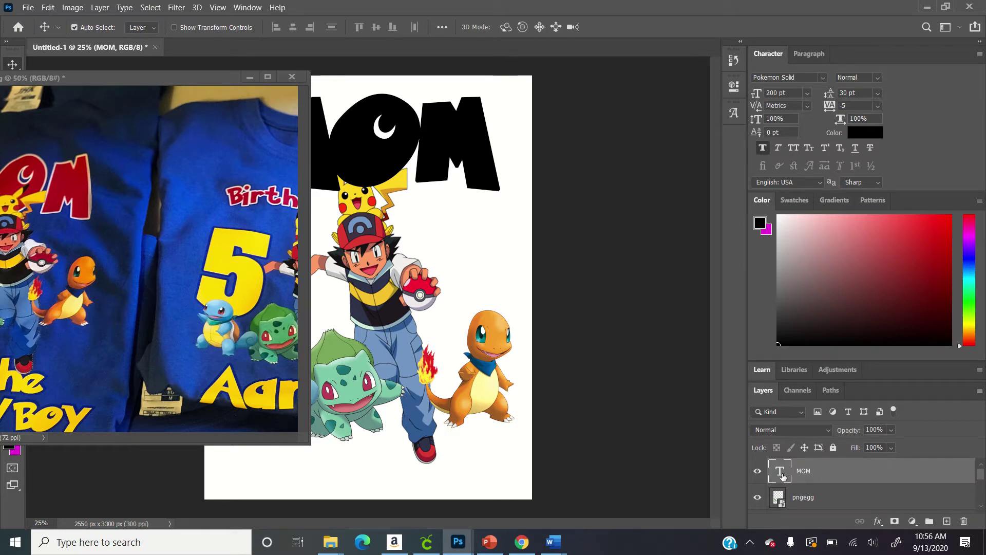
- Drag the MOM layer below the Ash and Pikachu layer so the ears overlap the letters
{"action": "left_click_drag", "start_coordinate": [797, 472], "coordinate": [805, 492]}
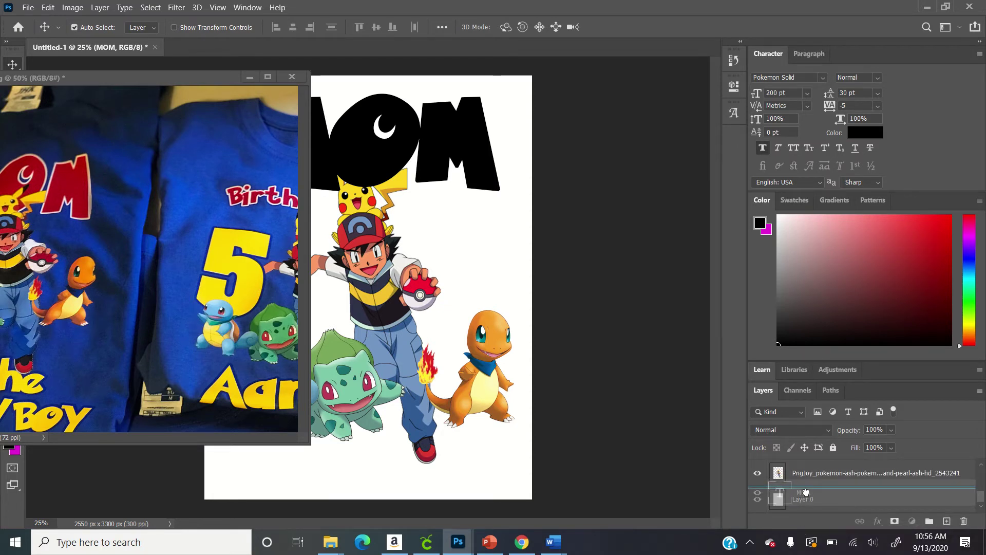
{"action": "left_click_drag", "start_coordinate": [805, 493], "coordinate": [805, 491]}
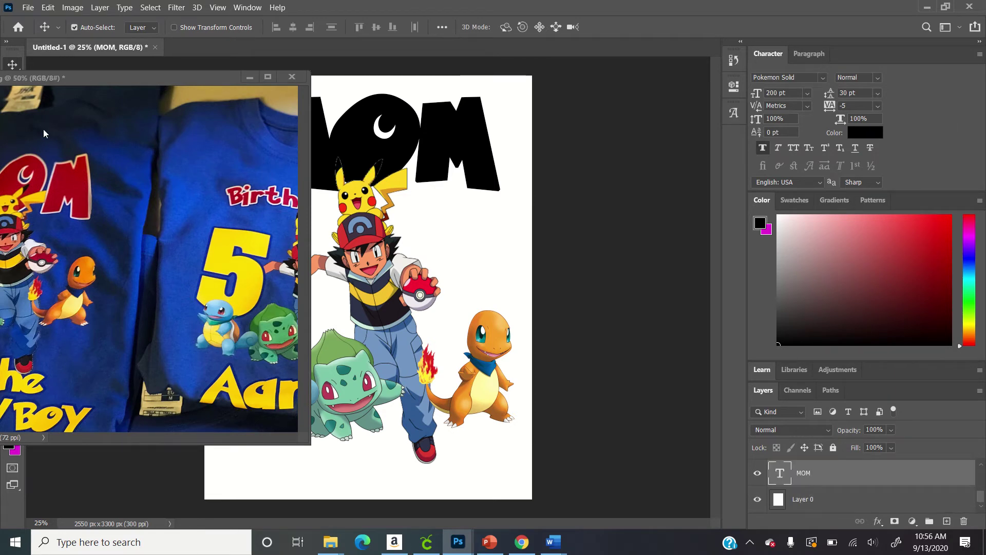
{"action": "left_click_drag", "start_coordinate": [109, 78], "coordinate": [283, 455]}
{"action": "key", "text": "t"}
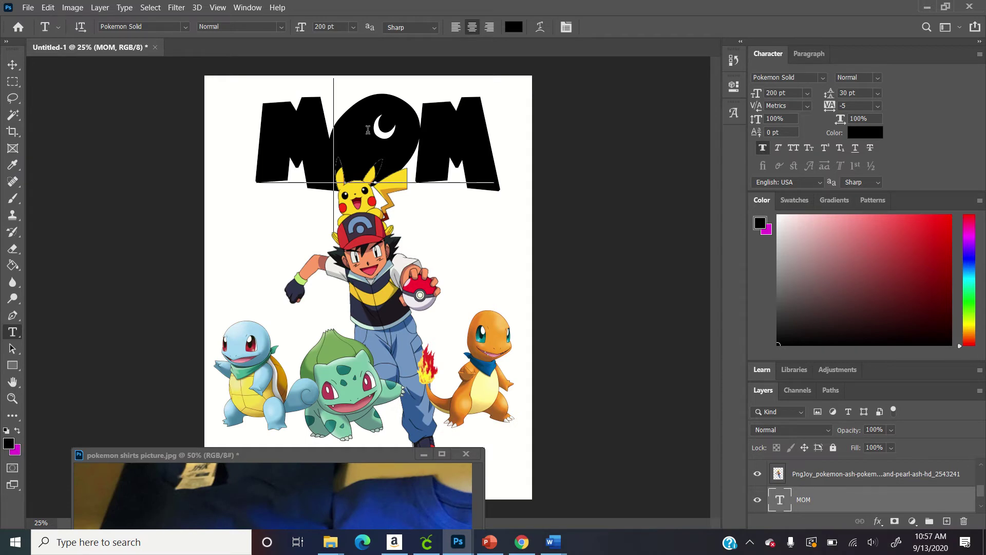
- Recolour the MOM text to red #de3932, sampled from Ash's cap
{"action": "double_click", "coordinate": [368, 130]}
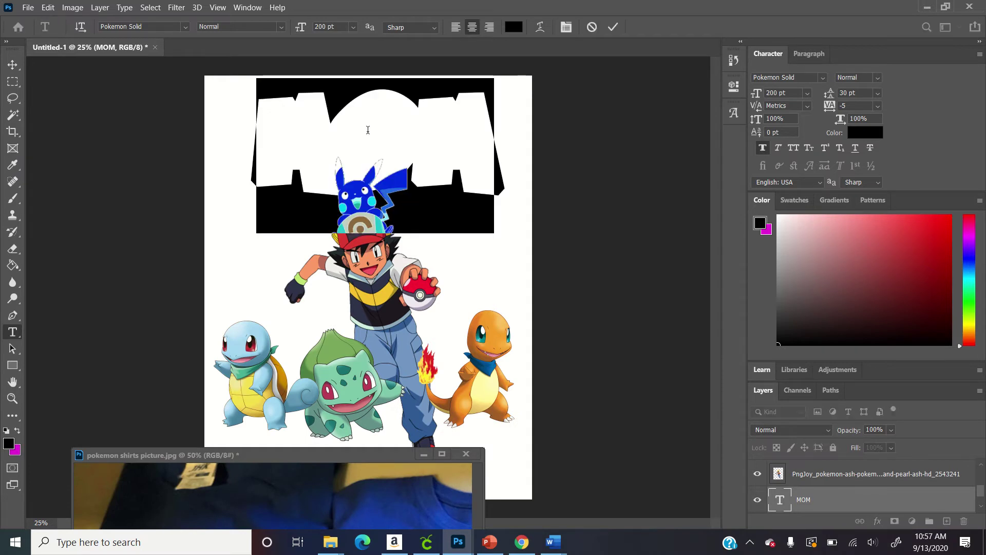
{"action": "left_click", "coordinate": [9, 443]}
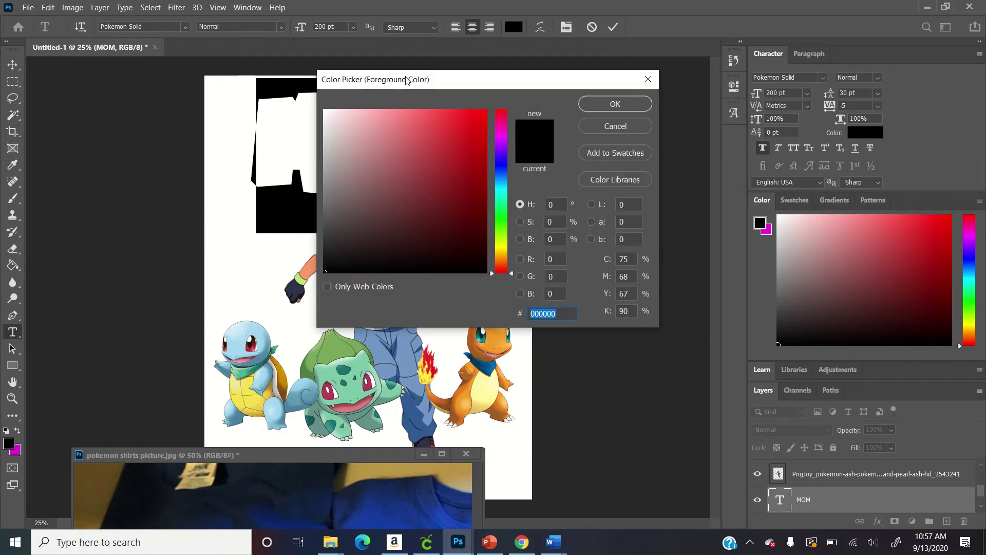
{"action": "left_click_drag", "start_coordinate": [407, 79], "coordinate": [513, 60]}
{"action": "left_click_drag", "start_coordinate": [498, 204], "coordinate": [638, 73]}
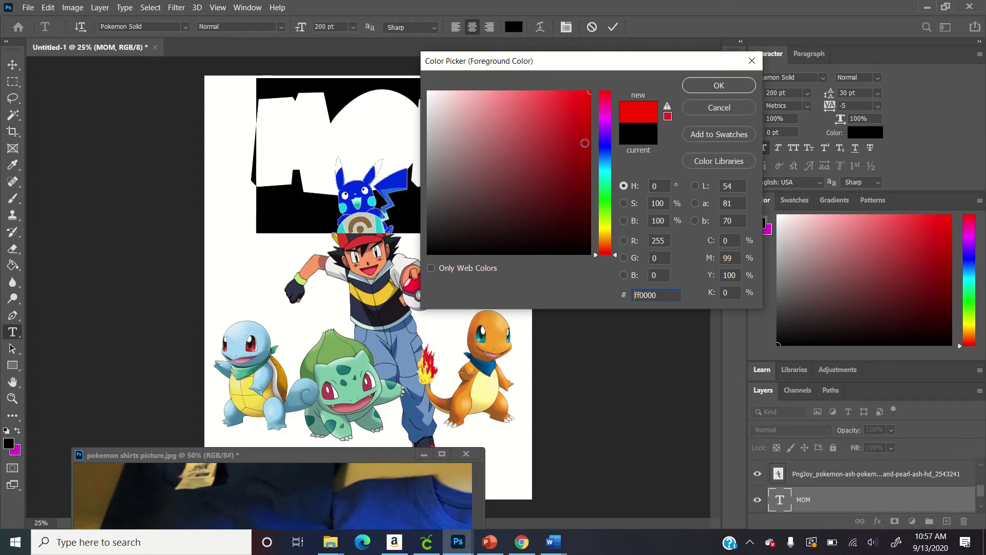
{"action": "left_click", "coordinate": [351, 250]}
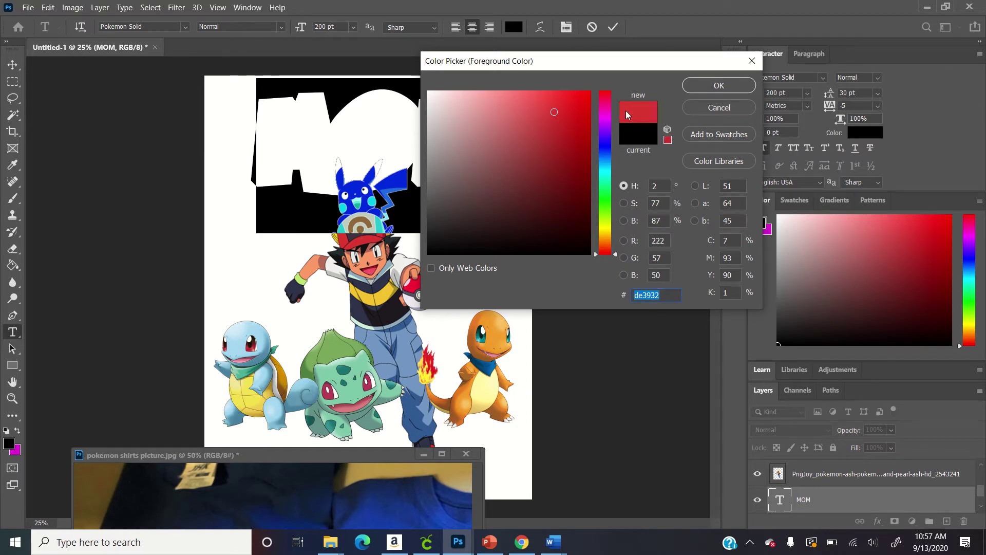
{"action": "left_click", "coordinate": [719, 86]}
{"action": "left_click", "coordinate": [397, 119]}
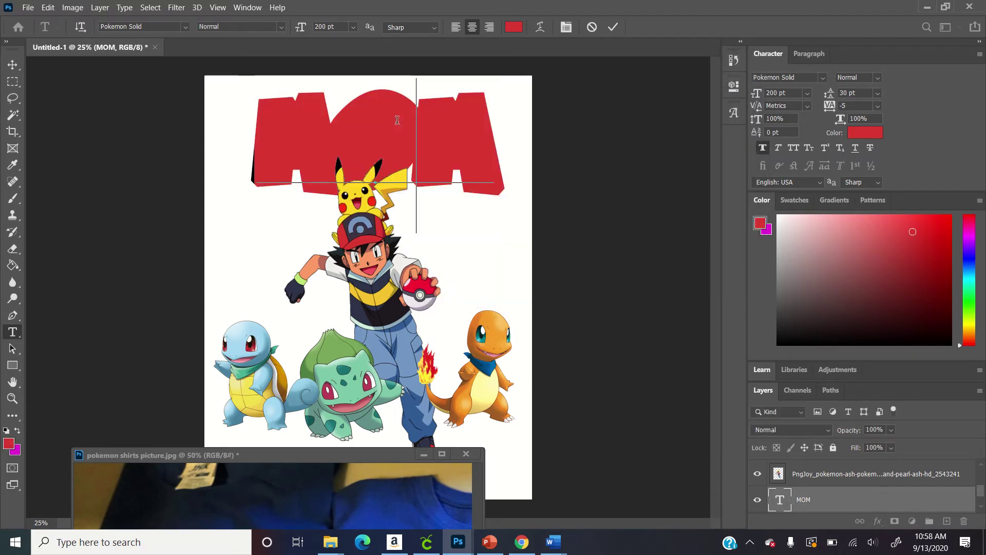
{"action": "left_click", "coordinate": [14, 63]}
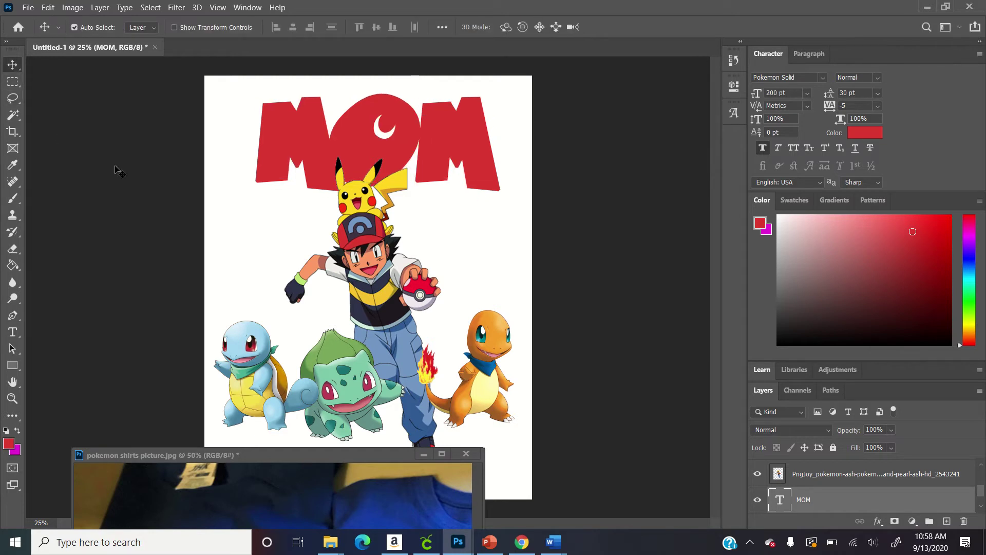
{"action": "left_click", "coordinate": [878, 522]}
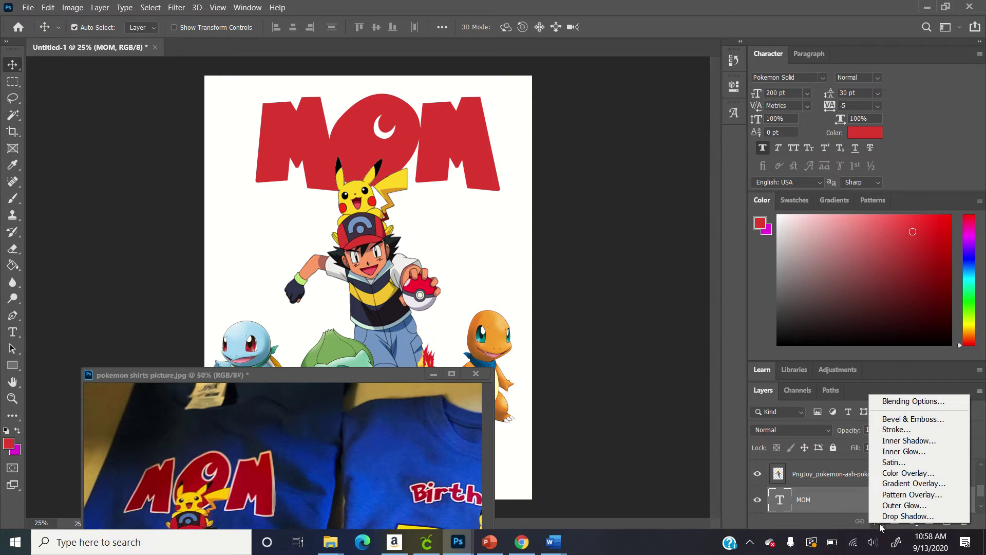
{"action": "left_click", "coordinate": [904, 430]}
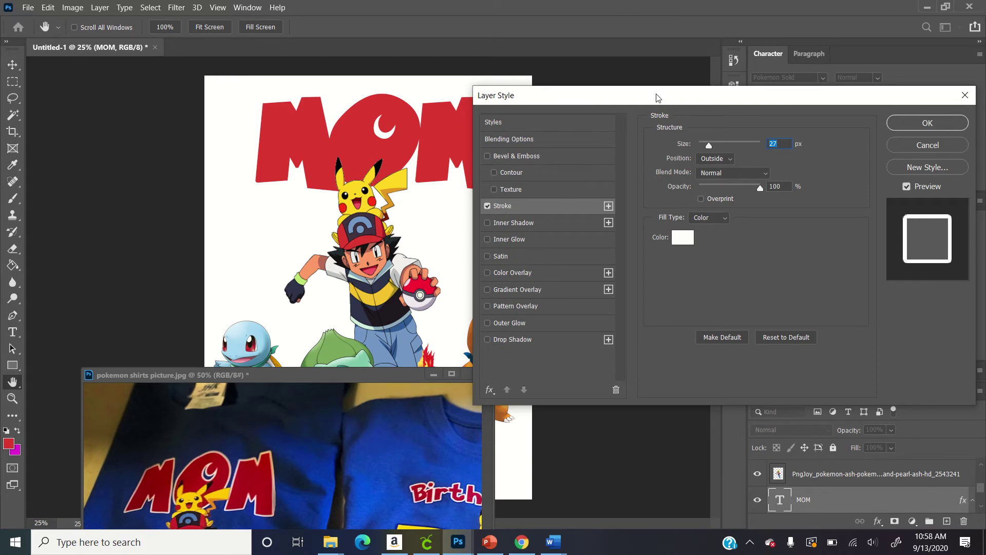
{"action": "left_click_drag", "start_coordinate": [657, 96], "coordinate": [698, 85]}
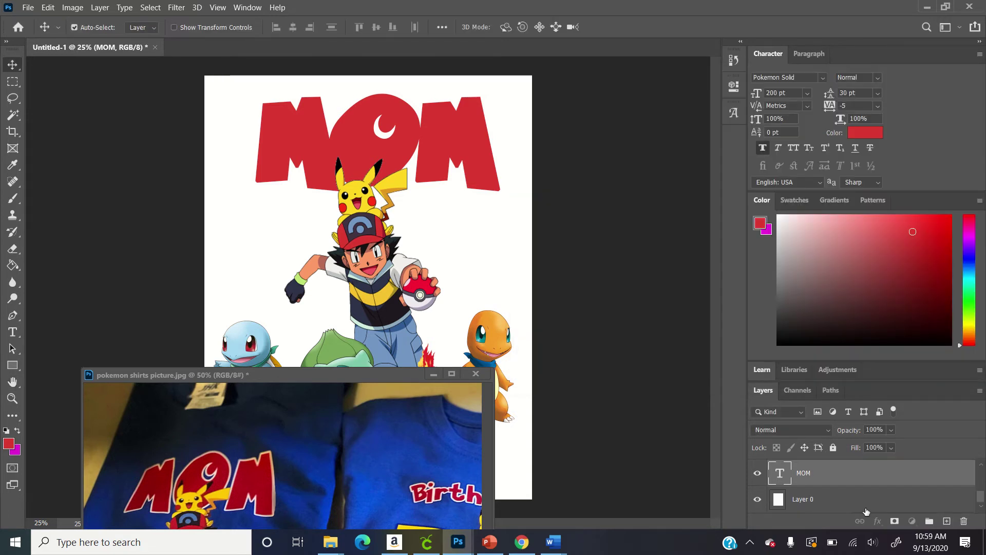
{"action": "left_click", "coordinate": [866, 508]}
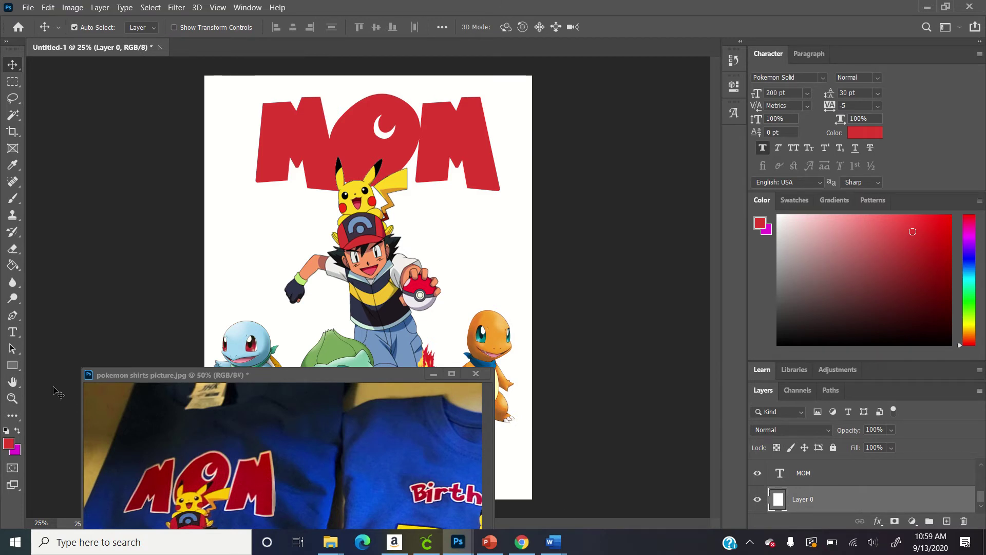
- Set the foreground colour to the shirt blue sampled from the reference photo
{"action": "left_click", "coordinate": [7, 432]}
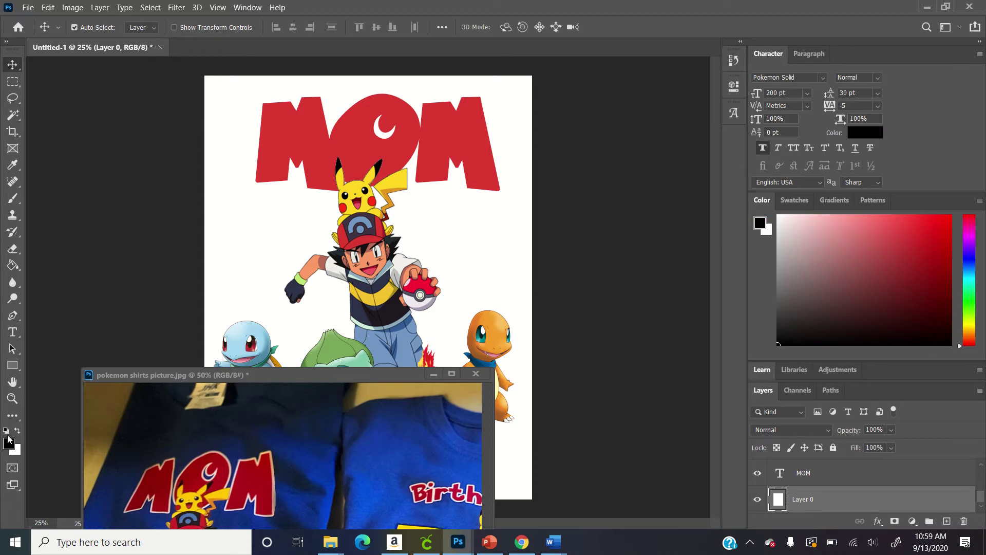
{"action": "left_click", "coordinate": [9, 442]}
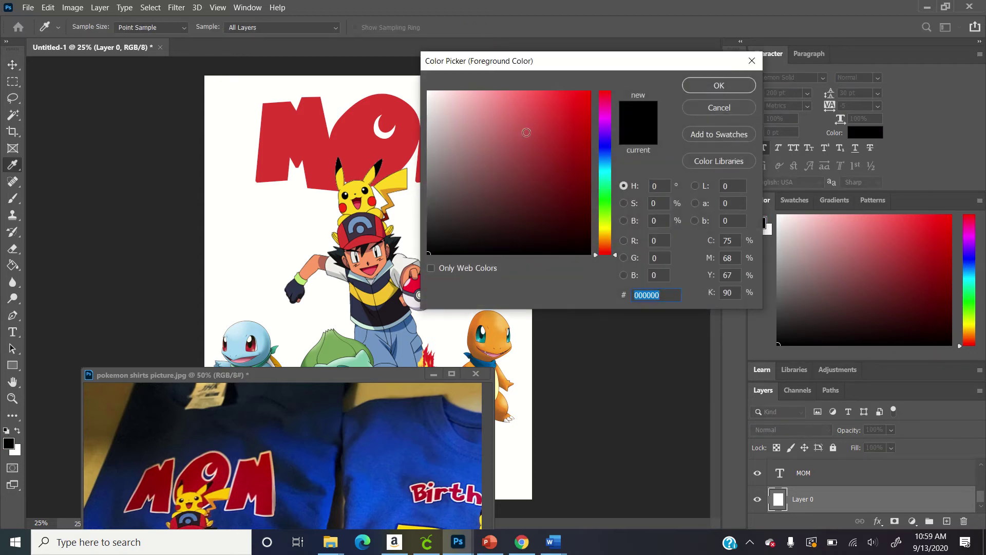
{"action": "left_click", "coordinate": [419, 446]}
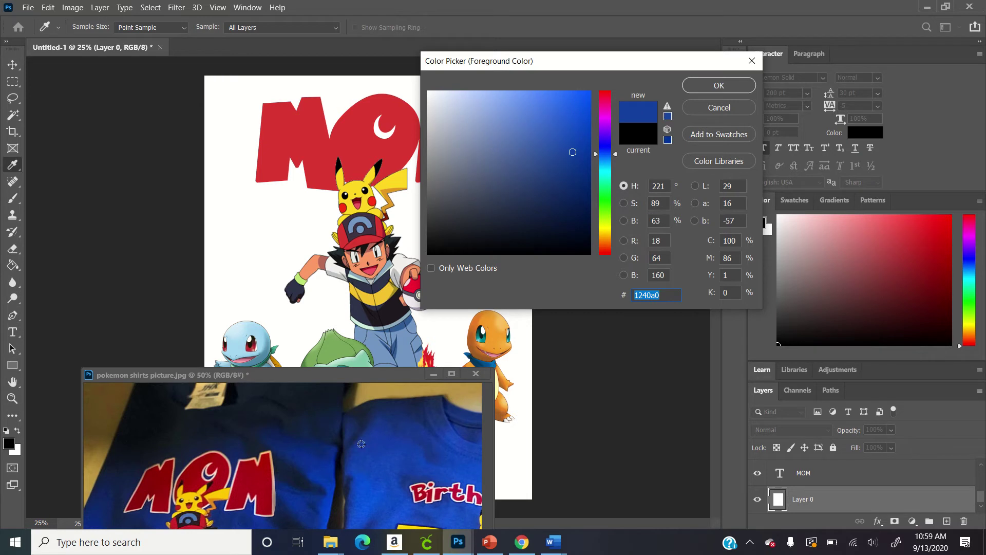
{"action": "left_click", "coordinate": [707, 86]}
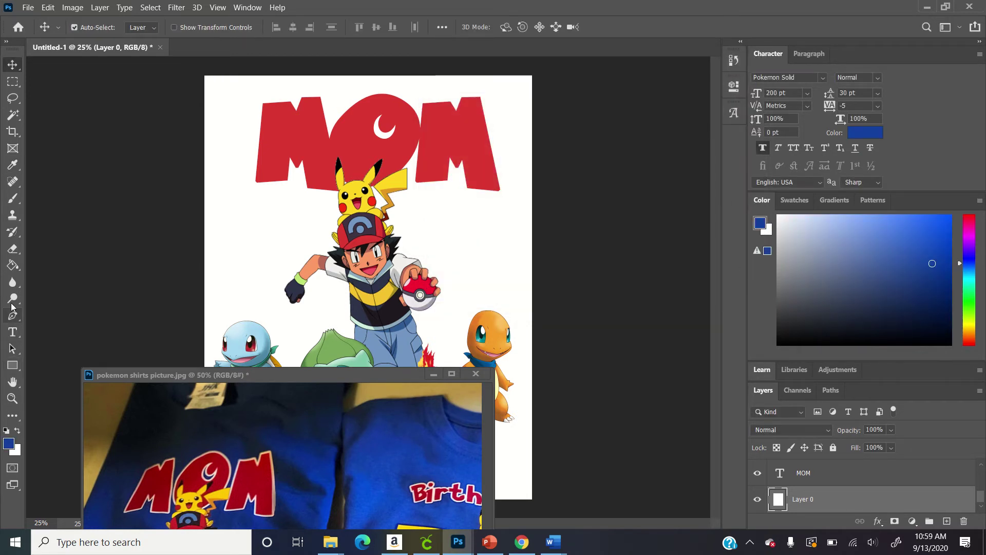
- Paint Bucket the white background blue and move the reference photo aside
{"action": "left_click", "coordinate": [13, 265]}
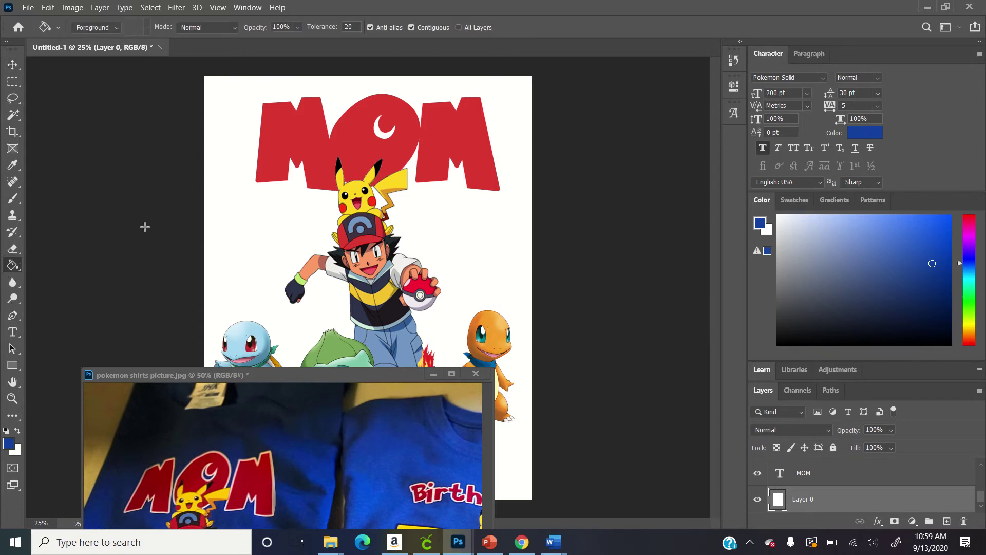
{"action": "left_click", "coordinate": [232, 222]}
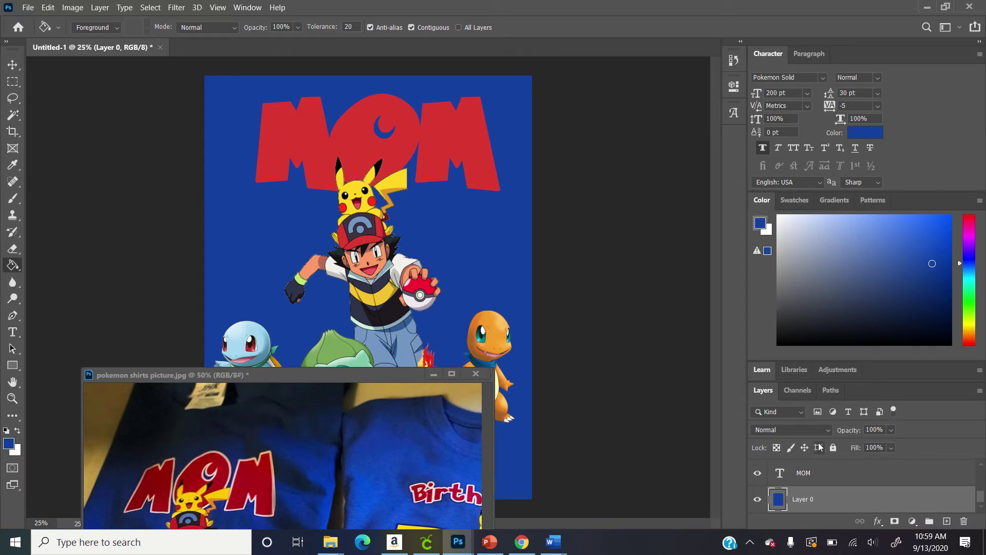
{"action": "left_click_drag", "start_coordinate": [289, 374], "coordinate": [166, 374]}
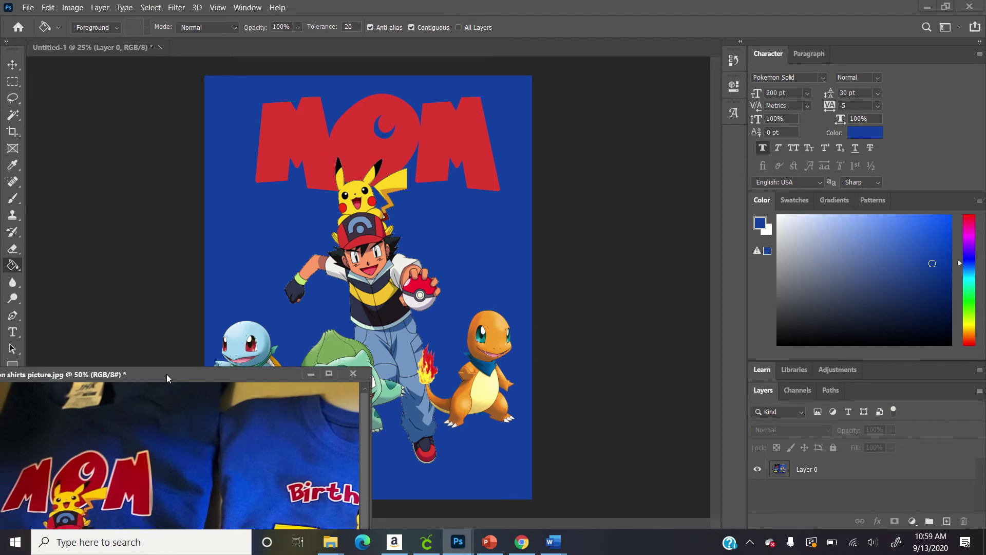
{"action": "left_click", "coordinate": [417, 120]}
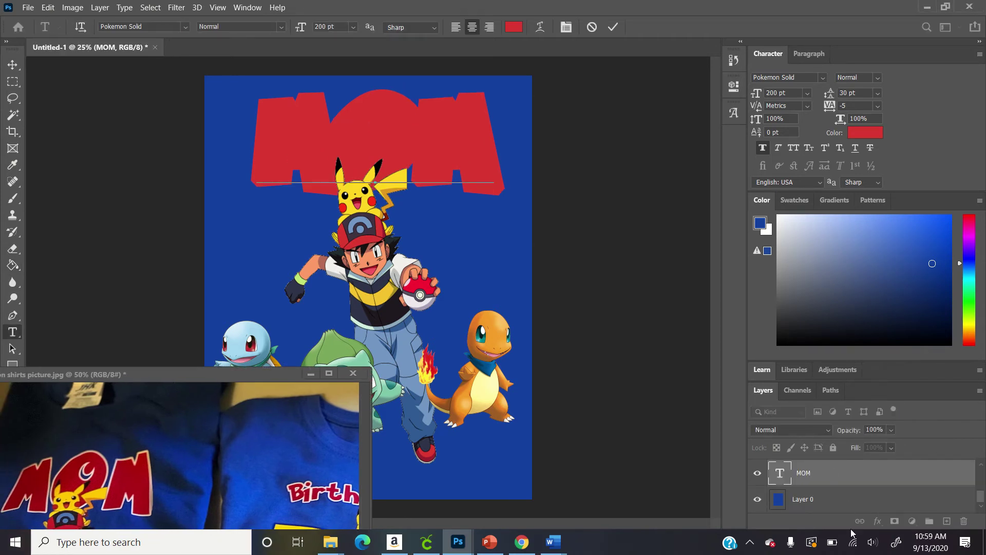
- Give the MOM layer a white Stroke effect at 15 px size
{"action": "key", "text": "ctrl+Return"}
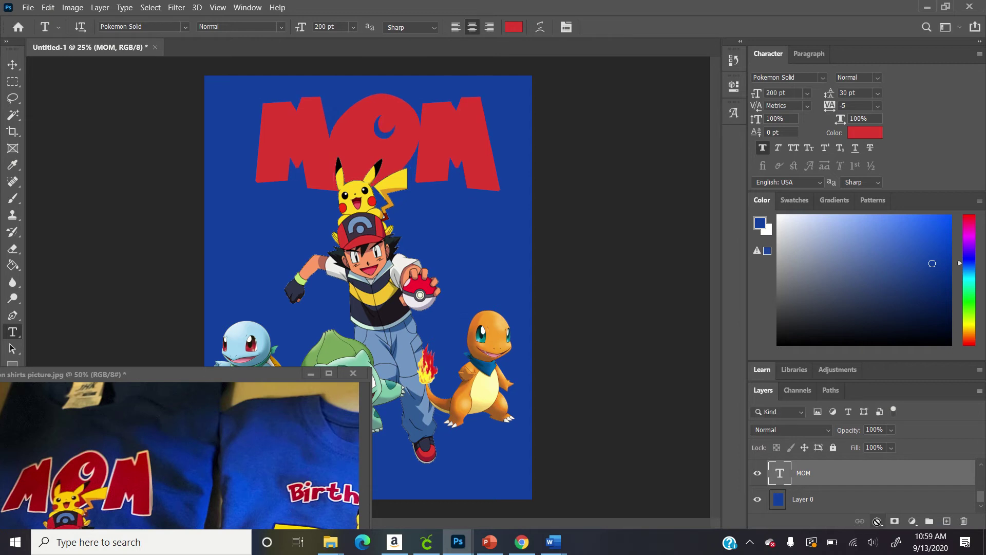
{"action": "left_click", "coordinate": [877, 520]}
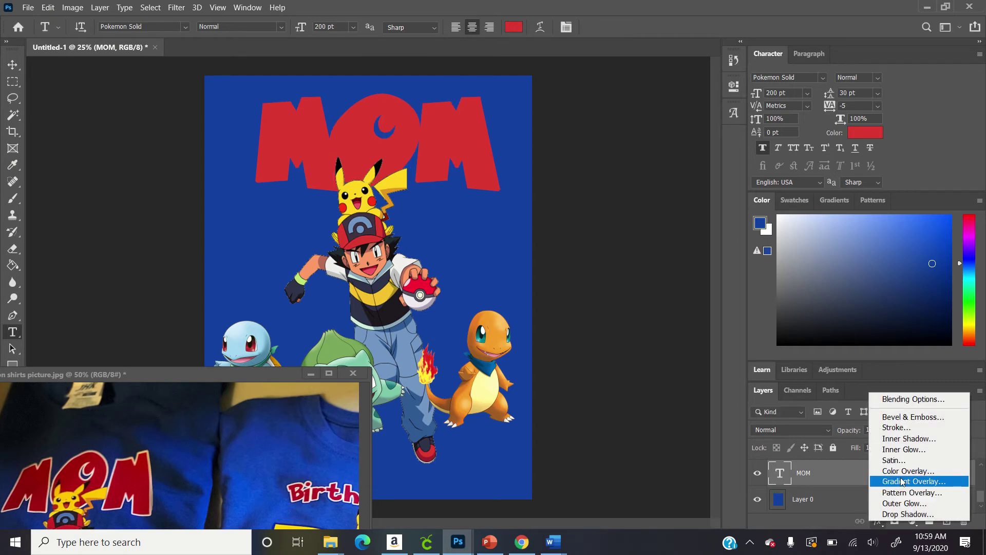
{"action": "left_click", "coordinate": [907, 427]}
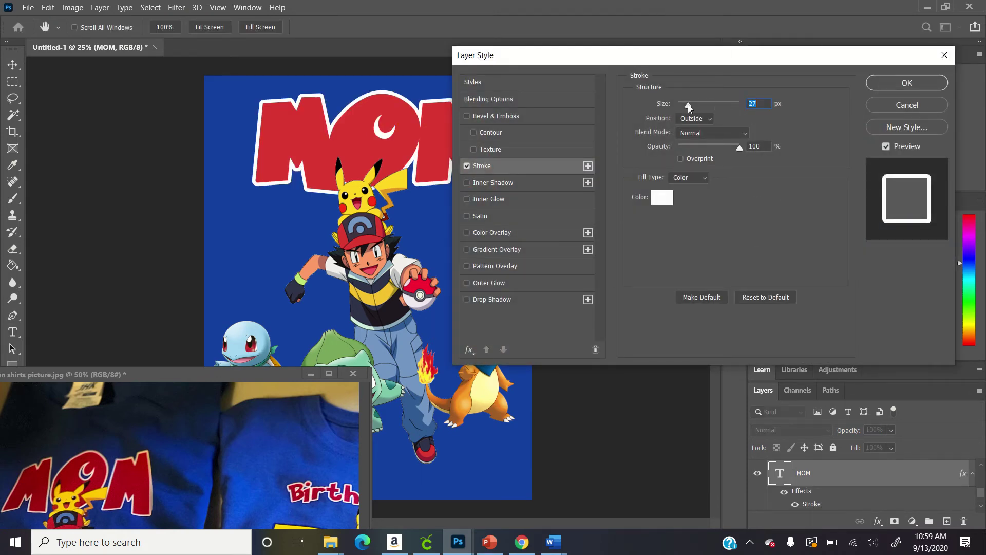
{"action": "mouse_move", "coordinate": [684, 105]}
{"action": "left_mouse_down"}
{"action": "mouse_move", "coordinate": [728, 104]}
{"action": "mouse_move", "coordinate": [687, 107]}
{"action": "left_mouse_up"}
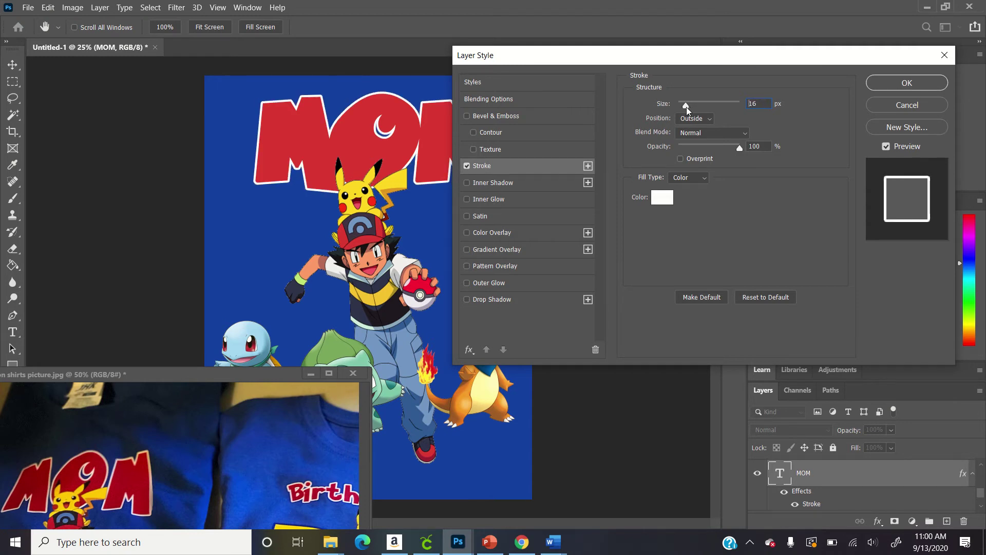
{"action": "left_click", "coordinate": [687, 107]}
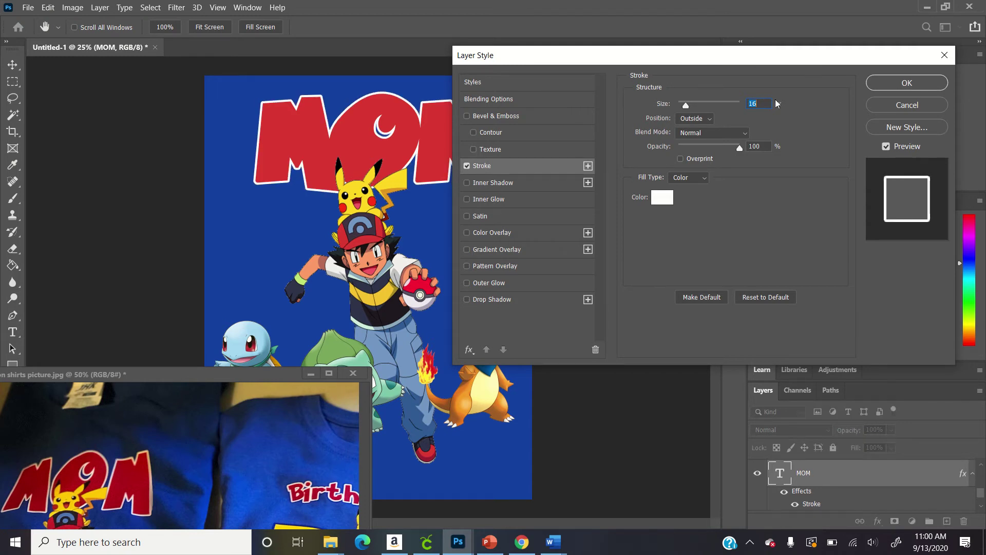
{"action": "type", "text": "15"}
{"action": "left_click", "coordinate": [905, 87]}
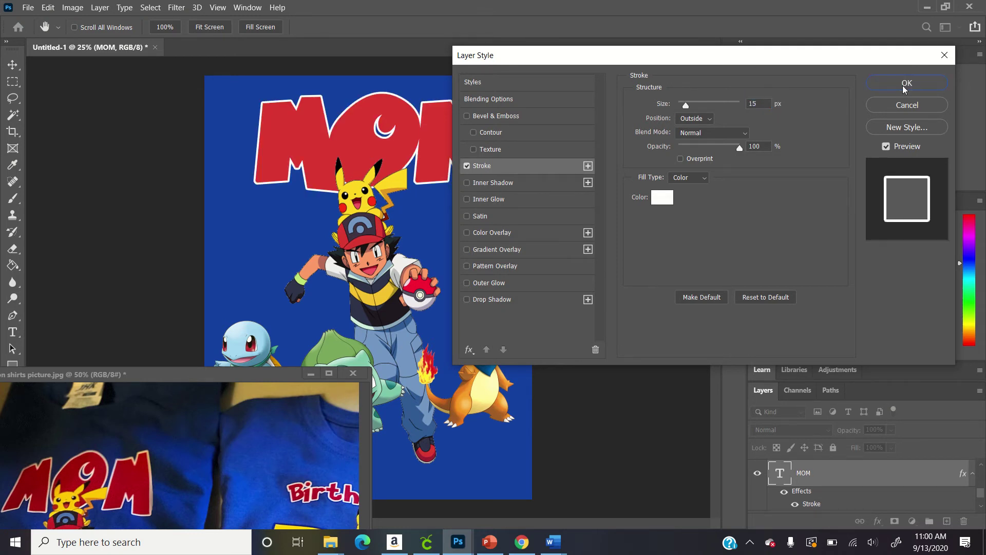
{"action": "left_click", "coordinate": [821, 473]}
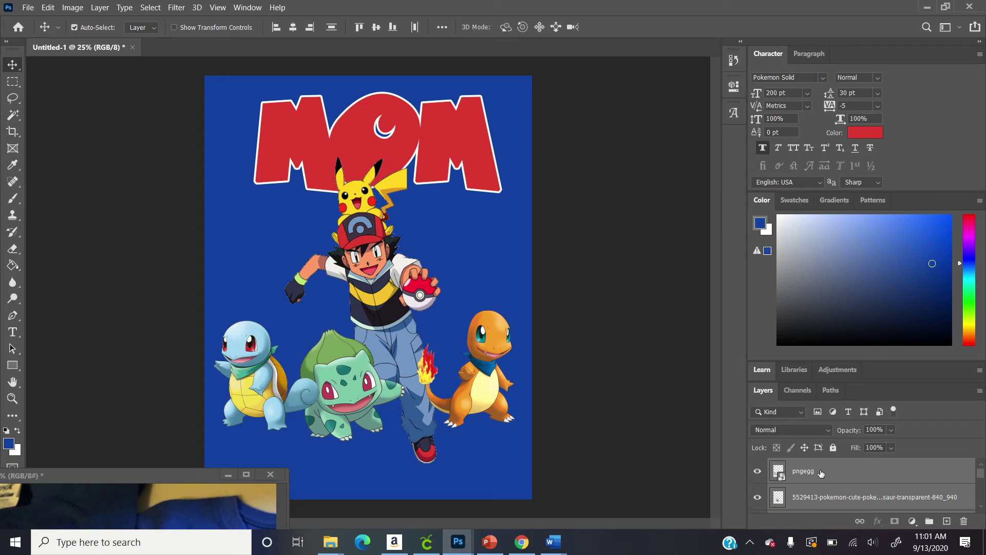
{"action": "scroll", "coordinate": [821, 473], "scroll_direction": "down", "scroll_amount": 2}
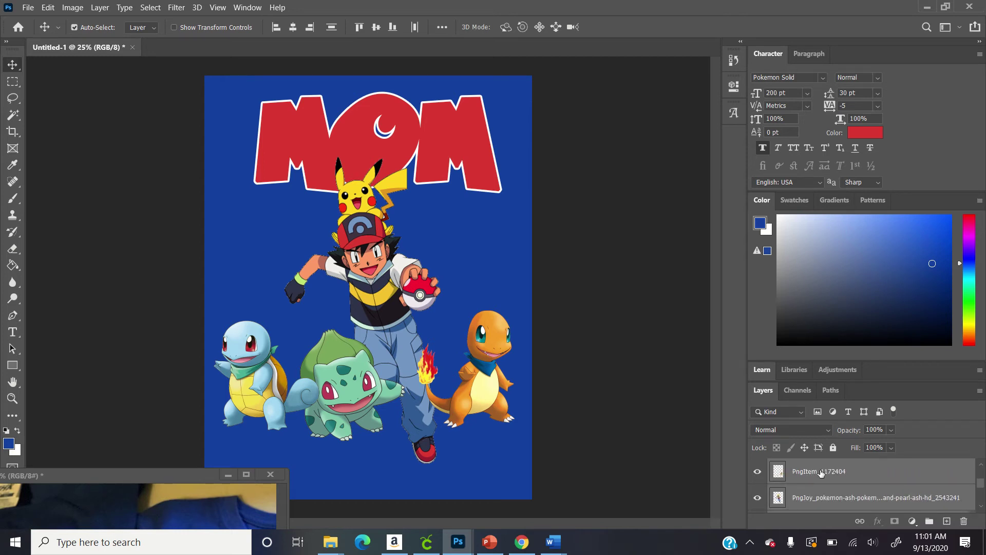
{"action": "scroll", "coordinate": [821, 473], "scroll_direction": "down", "scroll_amount": 3}
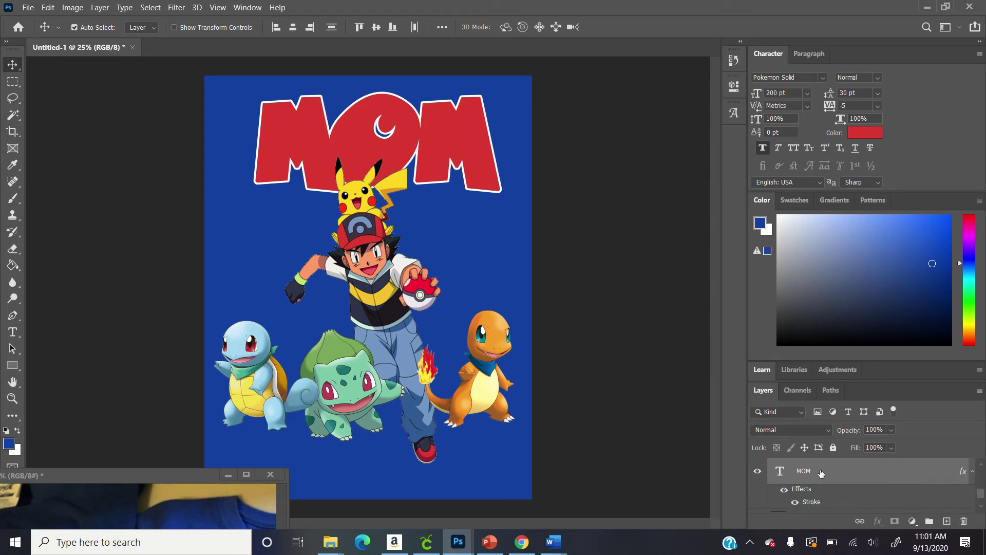
{"action": "scroll", "coordinate": [820, 473], "scroll_direction": "up", "scroll_amount": 3}
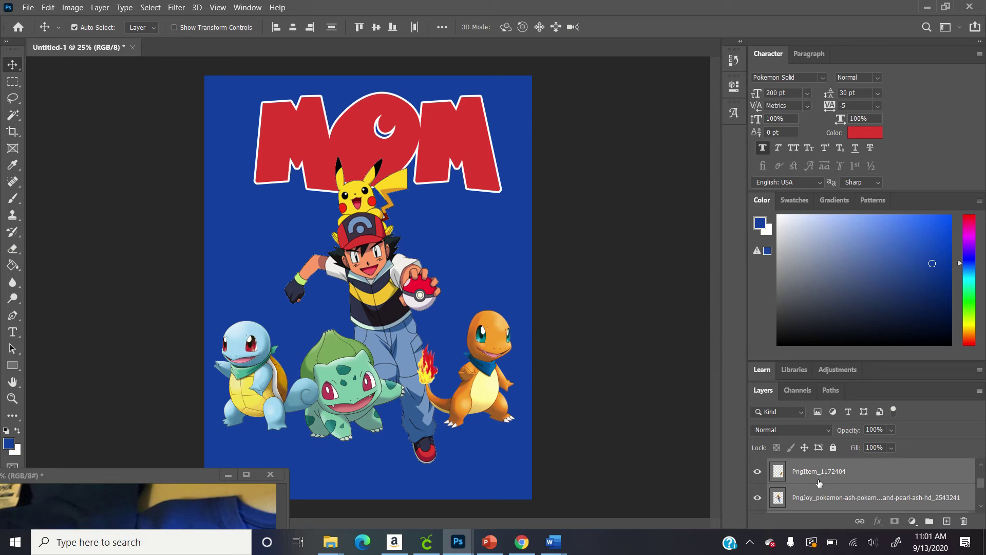
{"action": "scroll", "coordinate": [820, 483], "scroll_direction": "up", "scroll_amount": 2}
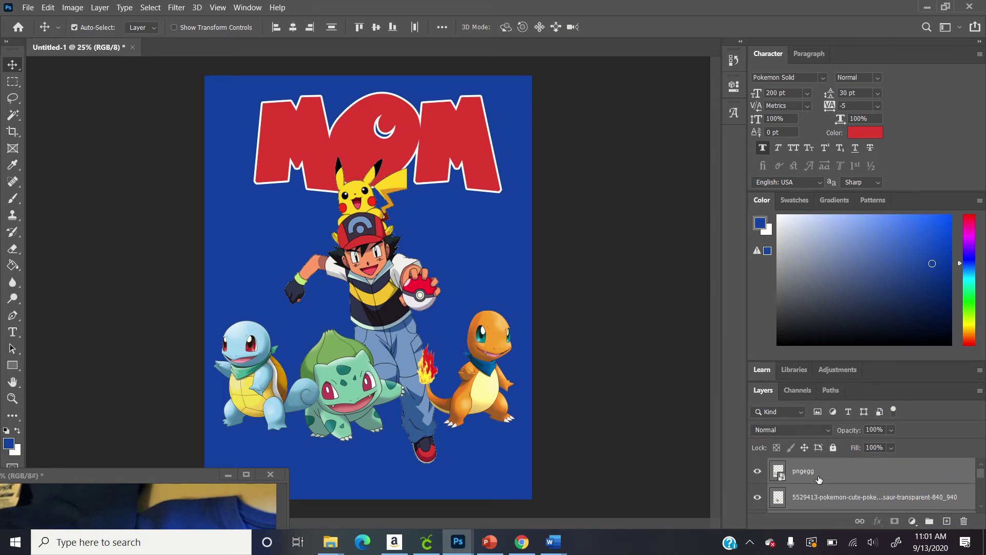
{"action": "scroll", "coordinate": [819, 476], "scroll_direction": "down", "scroll_amount": 2}
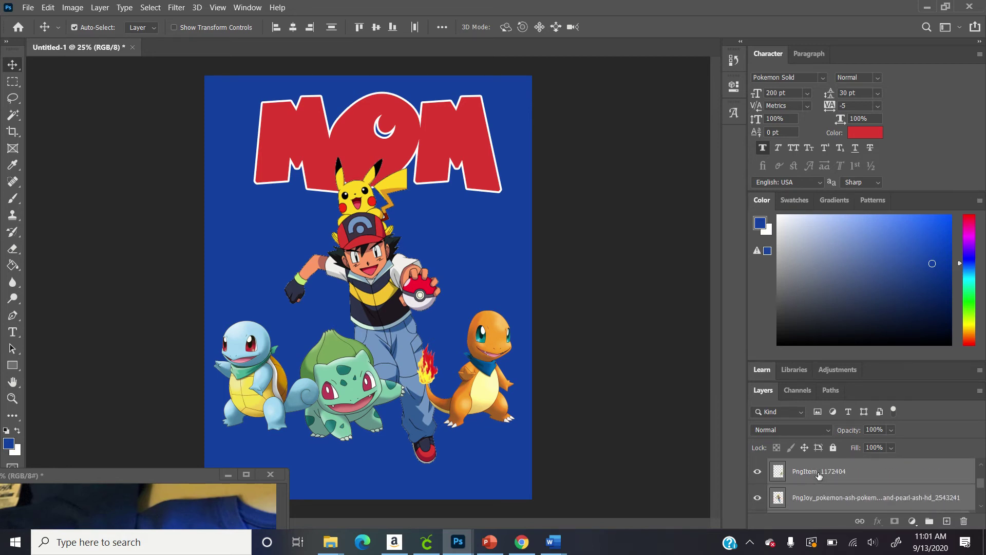
{"action": "scroll", "coordinate": [819, 475], "scroll_direction": "down", "scroll_amount": 3}
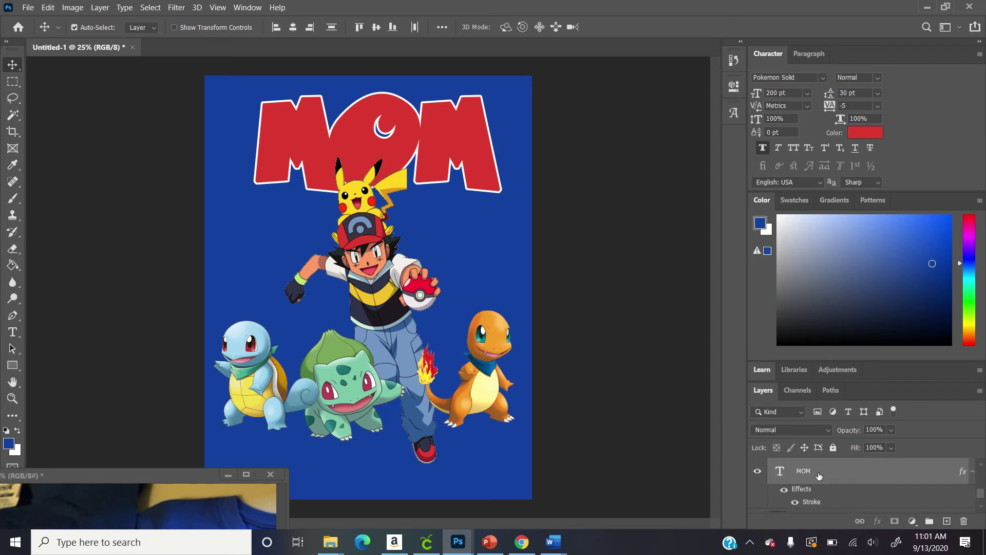
{"action": "scroll", "coordinate": [819, 475], "scroll_direction": "up", "scroll_amount": 3}
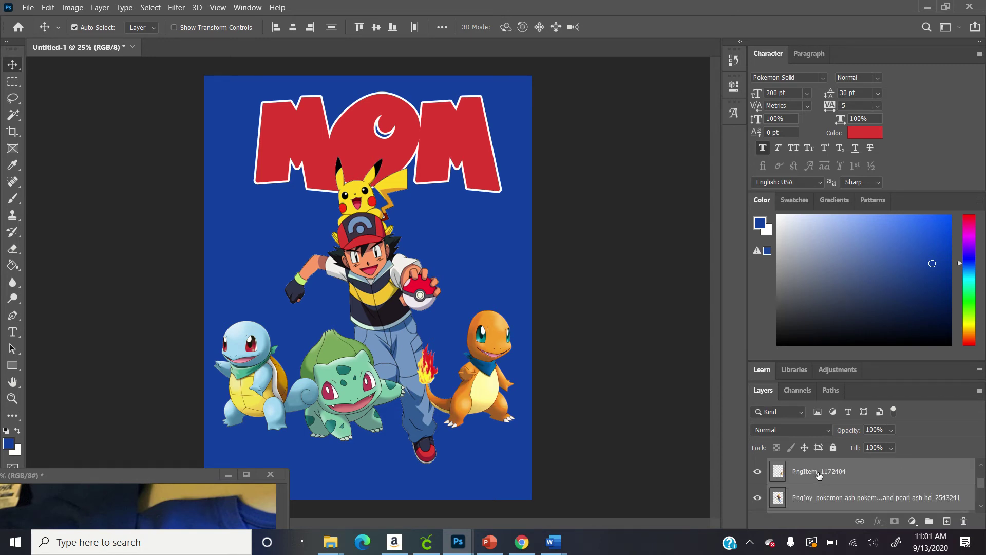
{"action": "scroll", "coordinate": [819, 476], "scroll_direction": "up", "scroll_amount": 1}
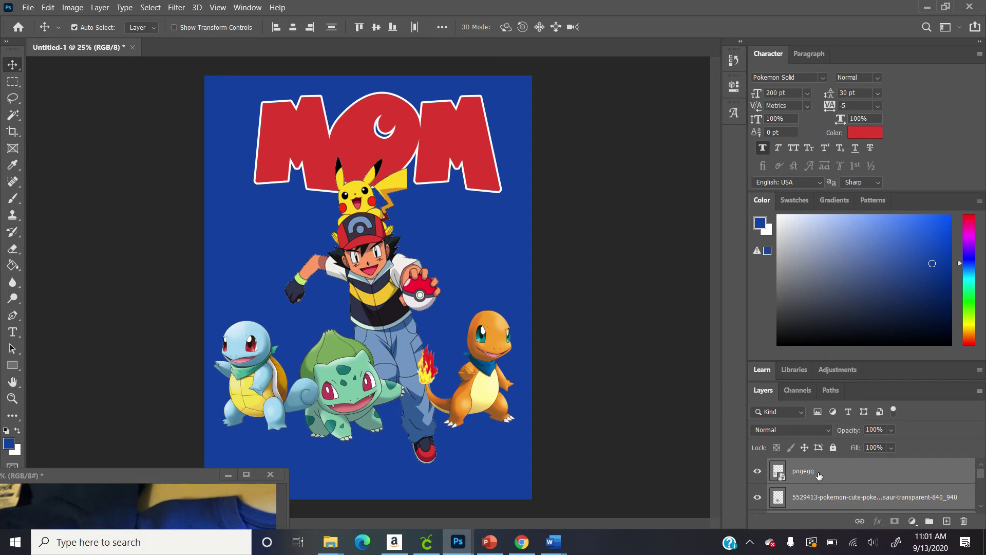
{"action": "scroll", "coordinate": [819, 476], "scroll_direction": "down", "scroll_amount": 4}
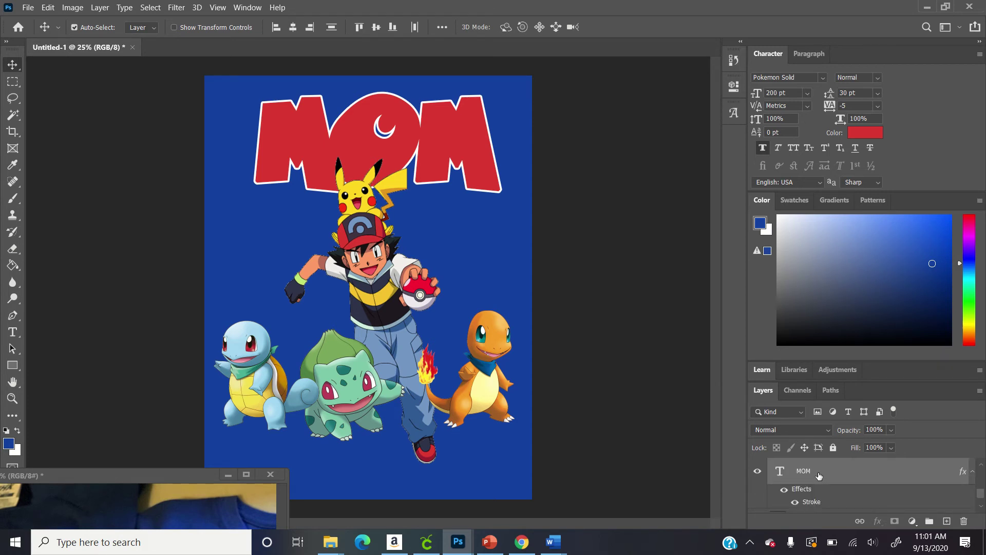
{"action": "scroll", "coordinate": [819, 475], "scroll_direction": "down", "scroll_amount": 1}
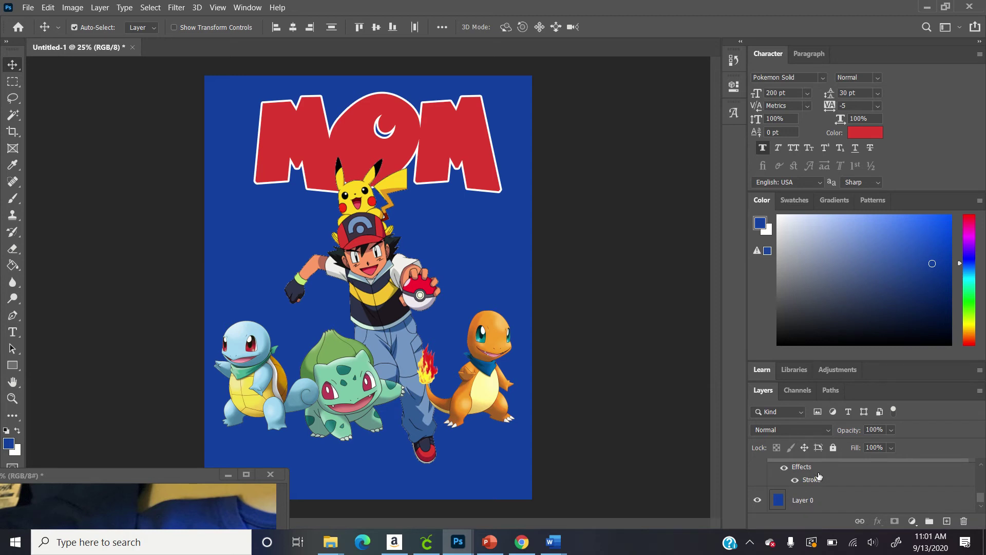
{"action": "scroll", "coordinate": [819, 476], "scroll_direction": "up", "scroll_amount": 3}
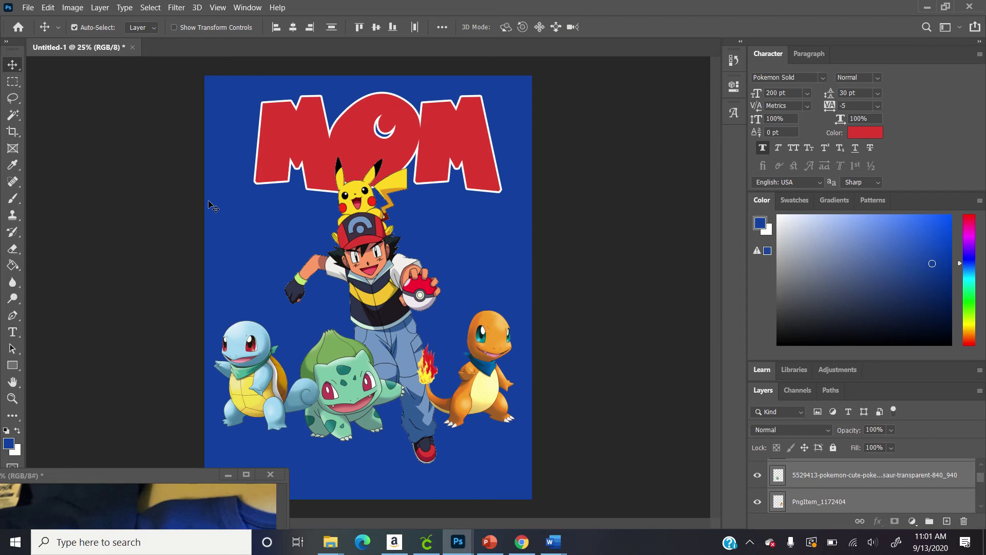
- Free Transform all layers down to 87.58% and move the artwork upward
{"action": "key", "text": "ctrl"}
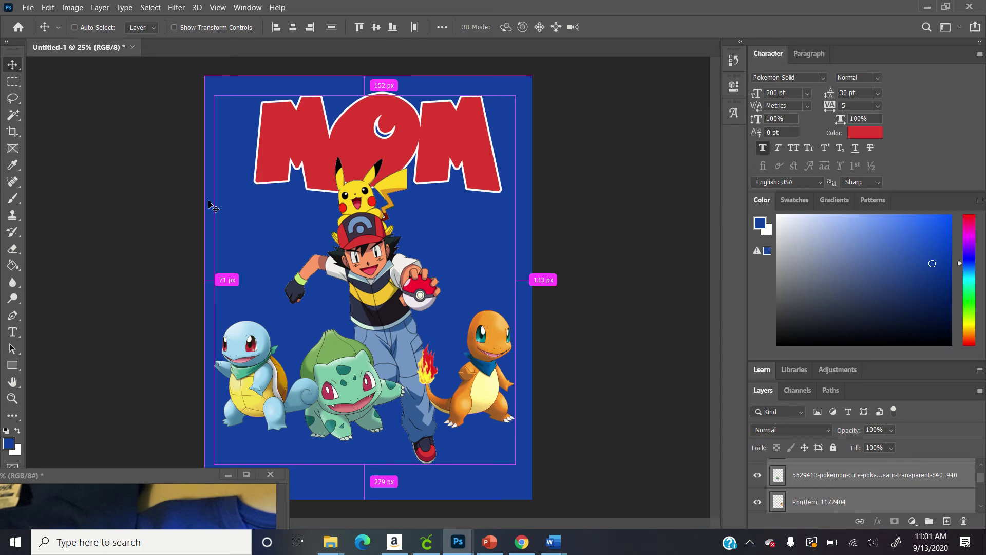
{"action": "key", "text": "ctrl+t"}
{"action": "left_click_drag", "start_coordinate": [516, 90], "coordinate": [482, 141]}
{"action": "left_click_drag", "start_coordinate": [429, 179], "coordinate": [444, 128]}
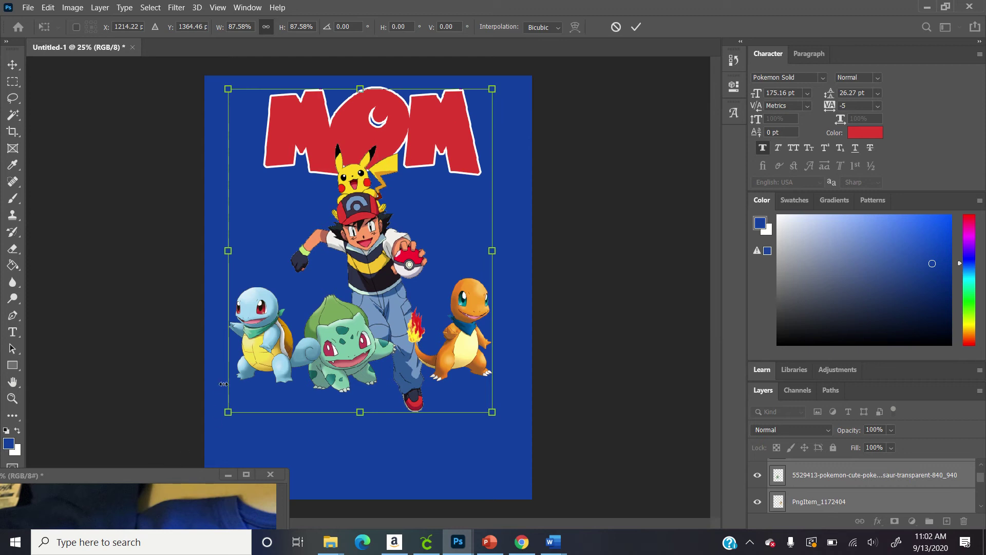
{"action": "key", "text": "Return"}
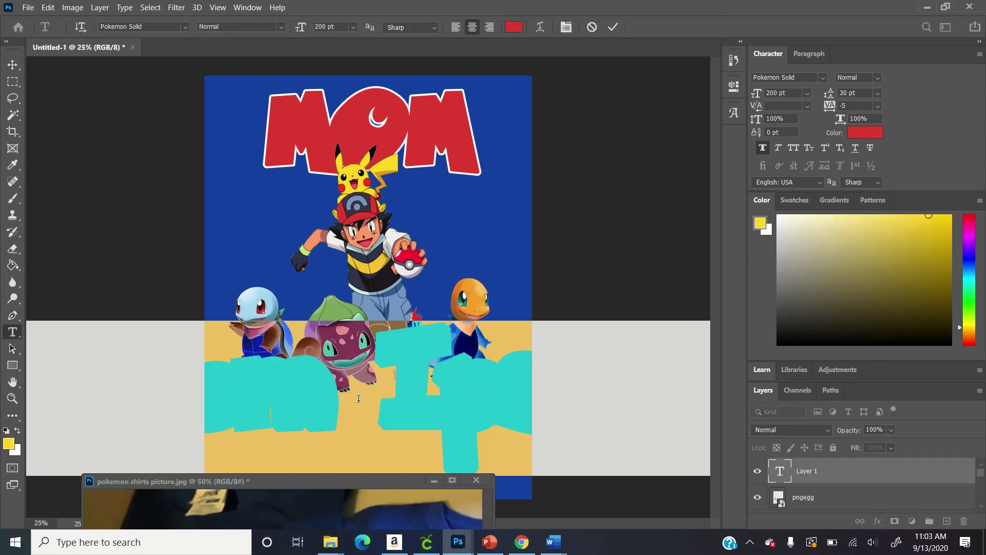
- Type 'Of the' at 72 pt, add a 'Birthday Boy' line, and select both lines
{"action": "left_click", "coordinate": [351, 30]}
{"action": "left_click", "coordinate": [333, 193]}
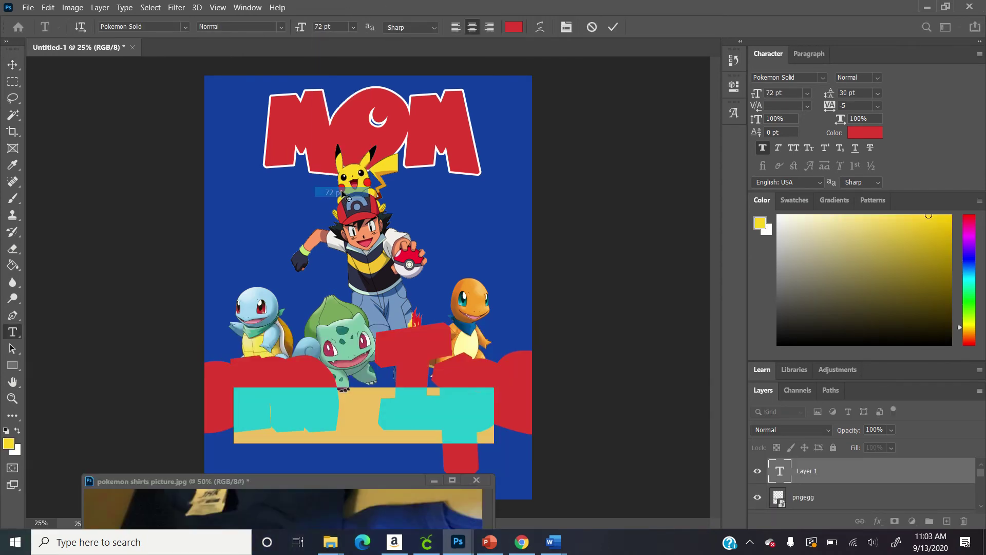
{"action": "type", "text": "OF T"}
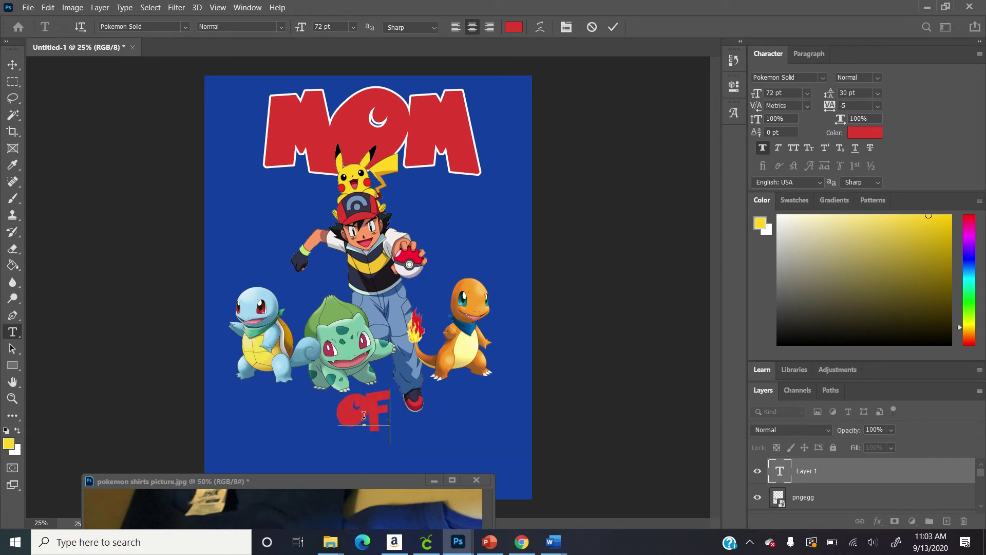
{"action": "key", "text": "BackSpace"}
{"action": "key", "text": "BackSpace"}
{"action": "key", "text": "BackSpace"}
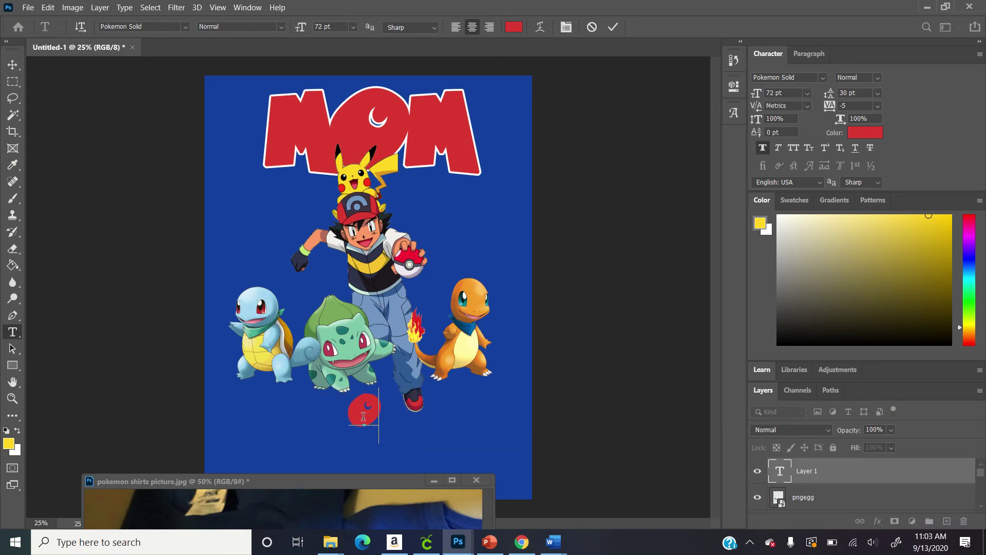
{"action": "type", "text": "f the"}
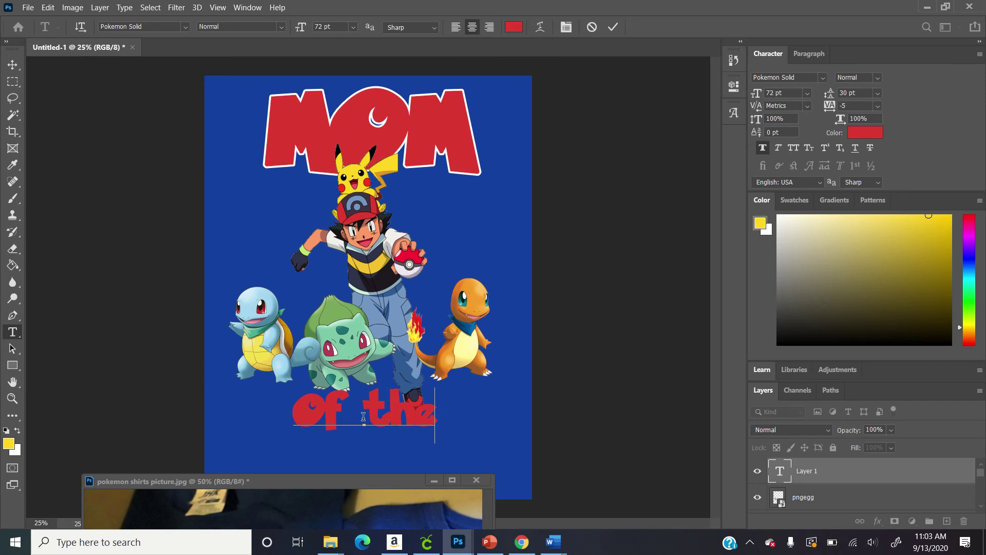
{"action": "key", "text": "ctrl+a"}
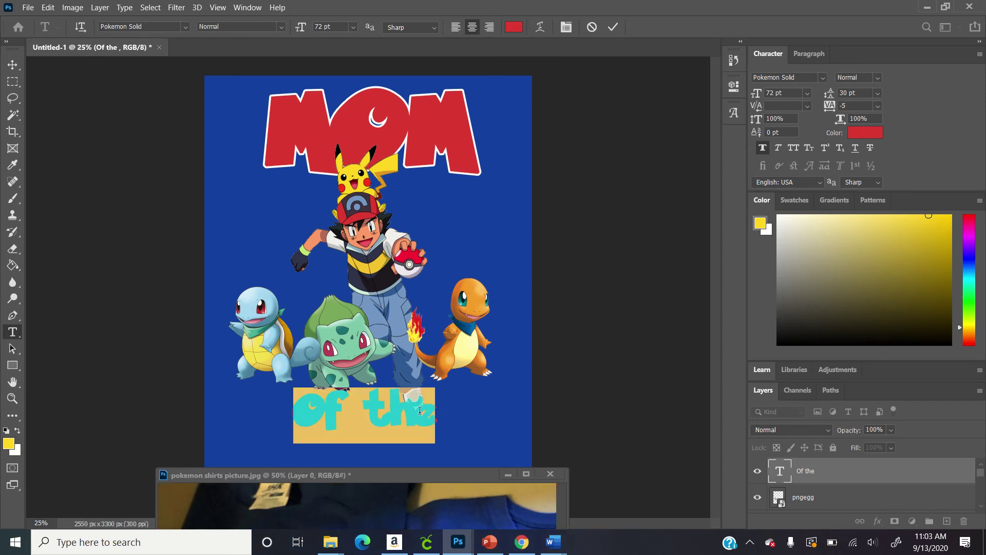
{"action": "left_click", "coordinate": [366, 411]}
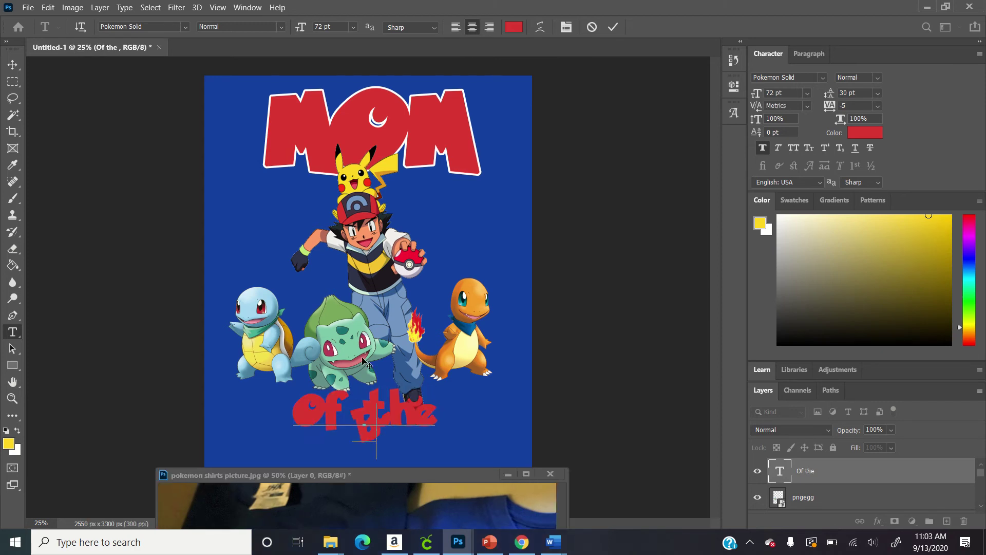
{"action": "type", "text": "Birthday "}
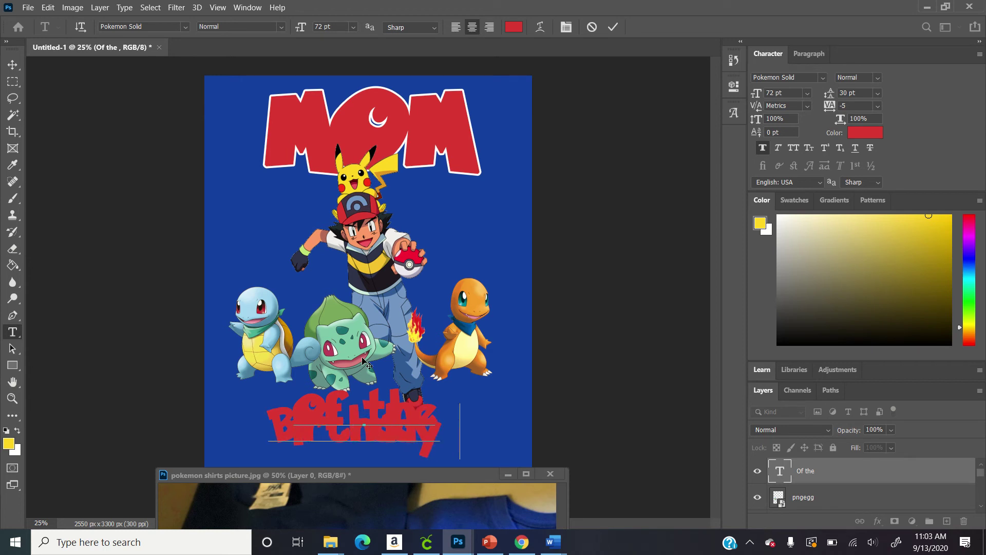
{"action": "type", "text": "Boy"}
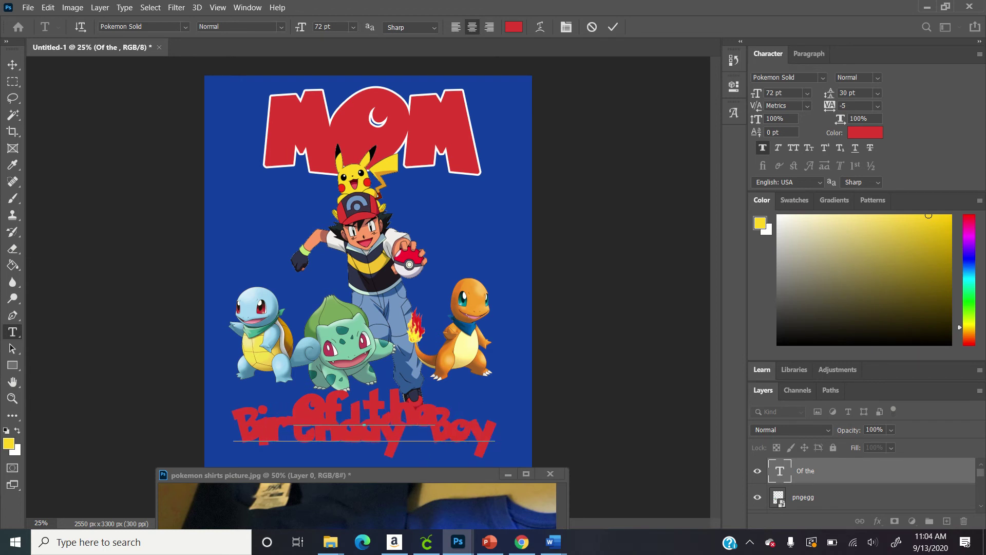
{"action": "left_click_drag", "start_coordinate": [494, 439], "coordinate": [323, 406]}
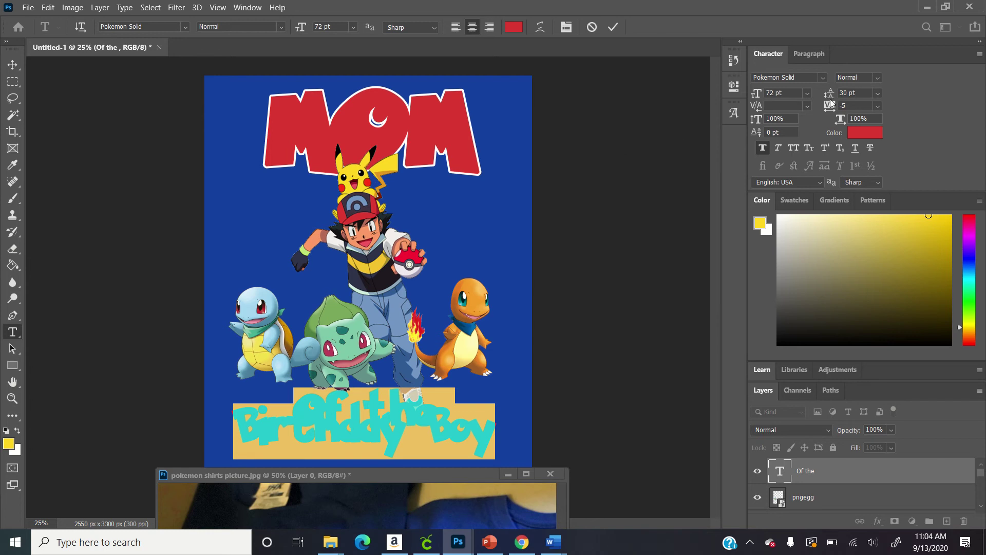
- Select both text lines and set their leading to 90 pt
{"action": "left_click", "coordinate": [801, 54]}
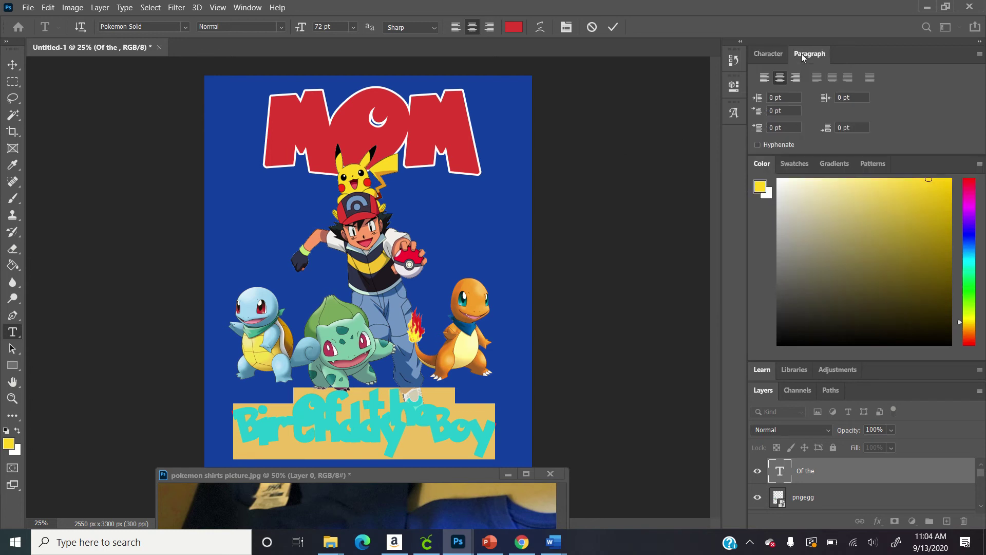
{"action": "left_click", "coordinate": [783, 55]}
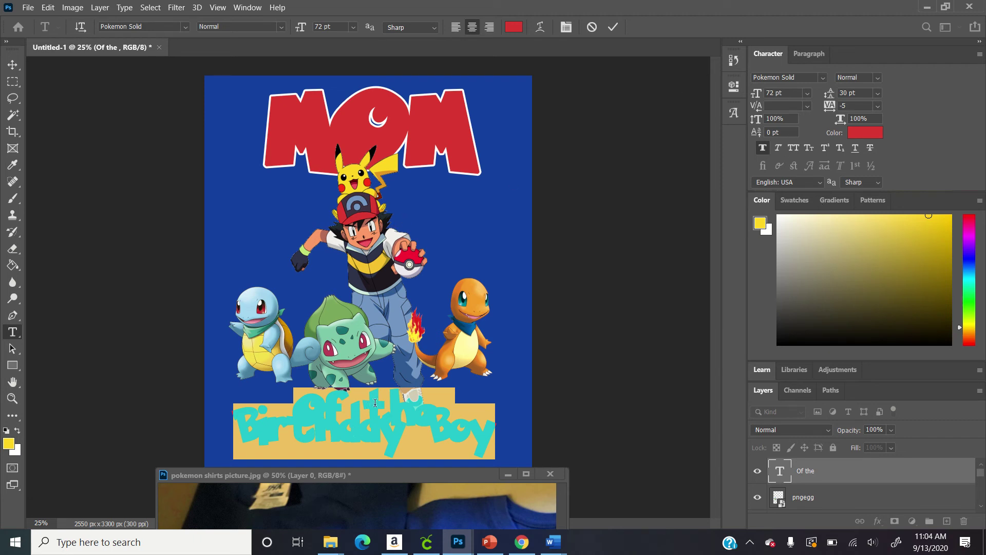
{"action": "left_click", "coordinate": [427, 434]}
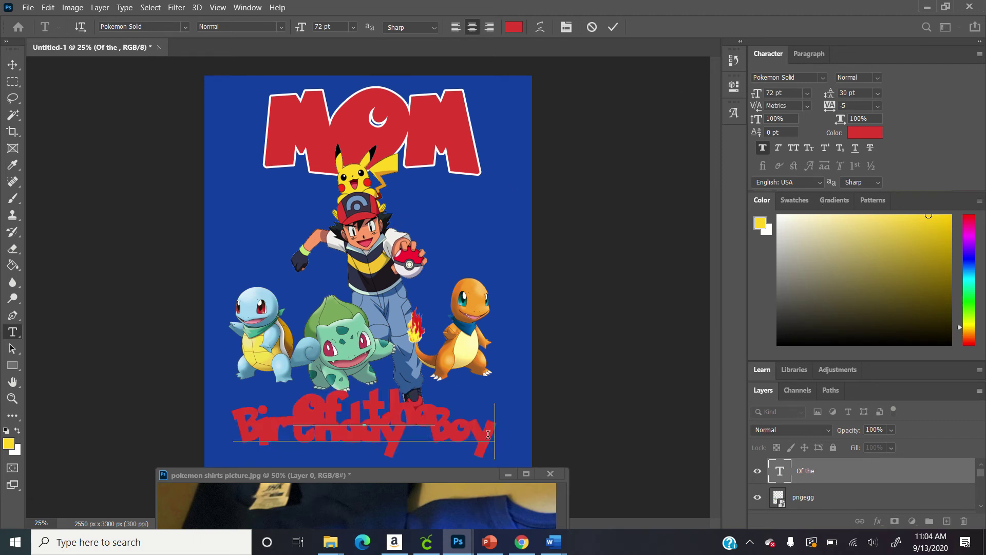
{"action": "left_click_drag", "start_coordinate": [488, 434], "coordinate": [267, 396]}
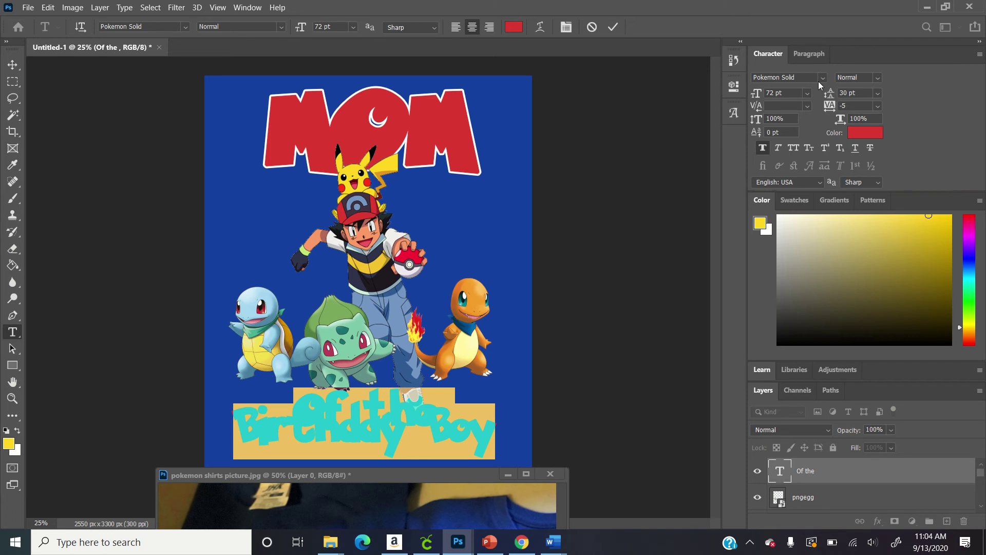
{"action": "left_click", "coordinate": [878, 98]}
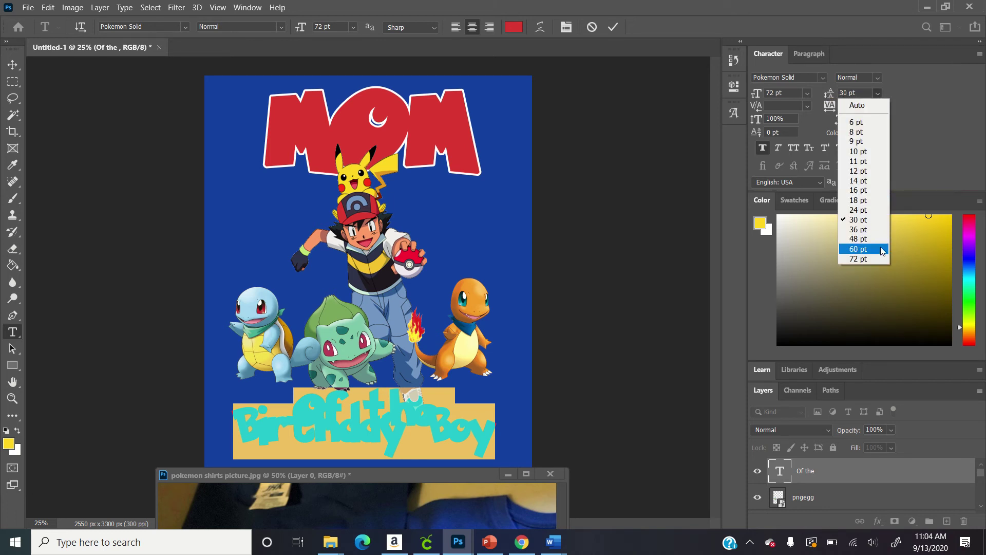
{"action": "left_click", "coordinate": [871, 258]}
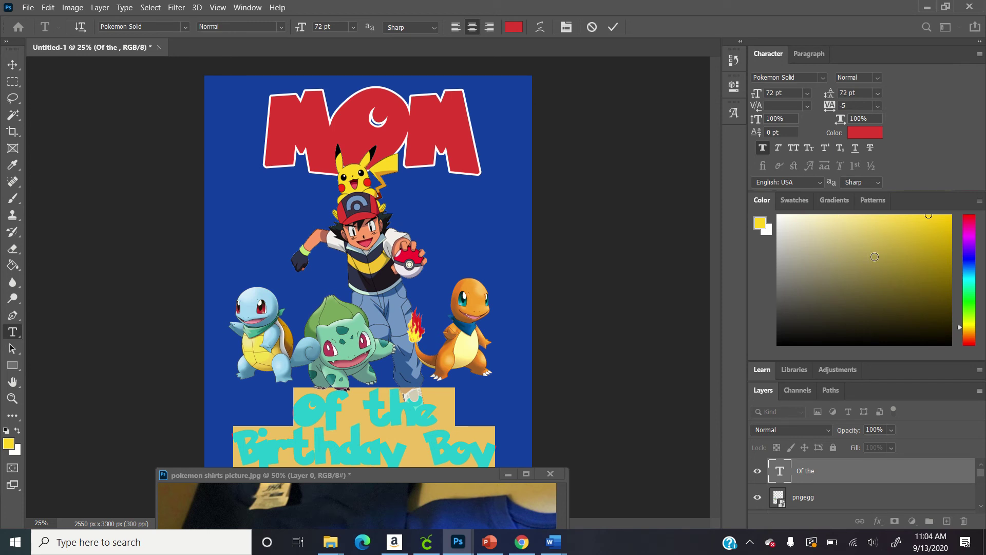
{"action": "double_click", "coordinate": [844, 94]}
{"action": "type", "text": "80"}
{"action": "key", "text": "Return"}
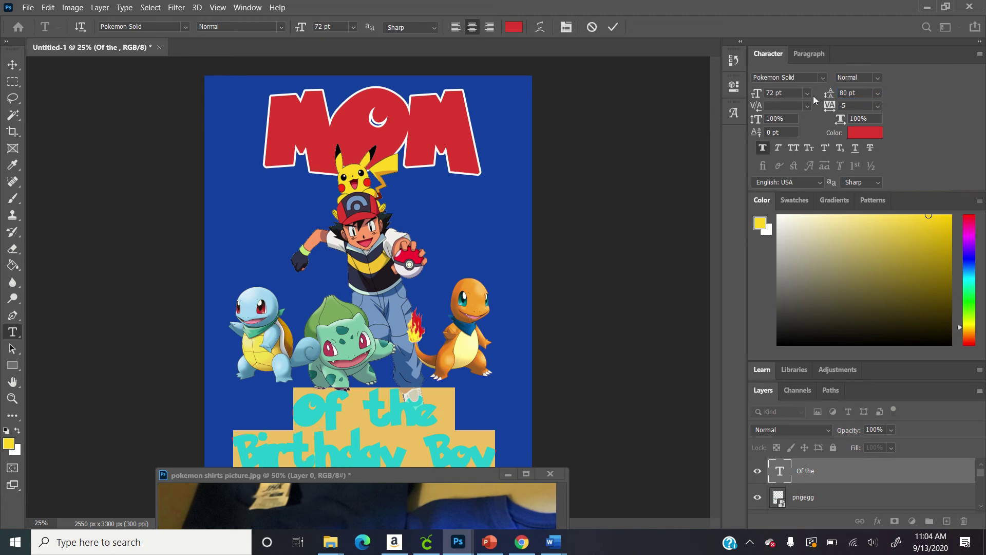
{"action": "type", "text": "90"}
{"action": "key", "text": "Return"}
- Set the tracking to 200 and commit the text with the Move tool
{"action": "double_click", "coordinate": [852, 105]}
{"action": "type", "text": "50"}
{"action": "key", "text": "Return"}
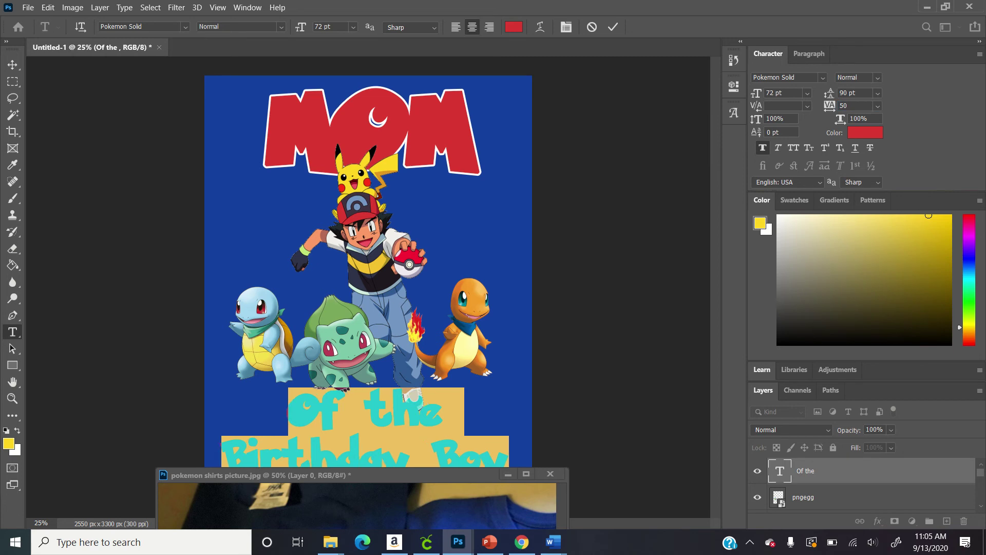
{"action": "left_click", "coordinate": [852, 107]}
{"action": "type", "text": "200"}
{"action": "key", "text": "Return"}
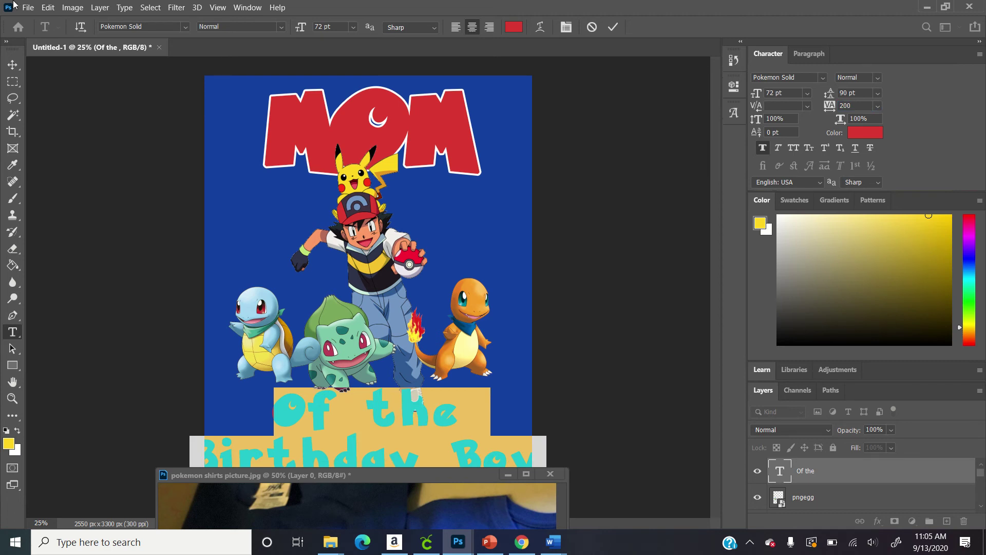
{"action": "left_click", "coordinate": [13, 64]}
{"action": "left_click_drag", "start_coordinate": [380, 477], "coordinate": [254, 517]}
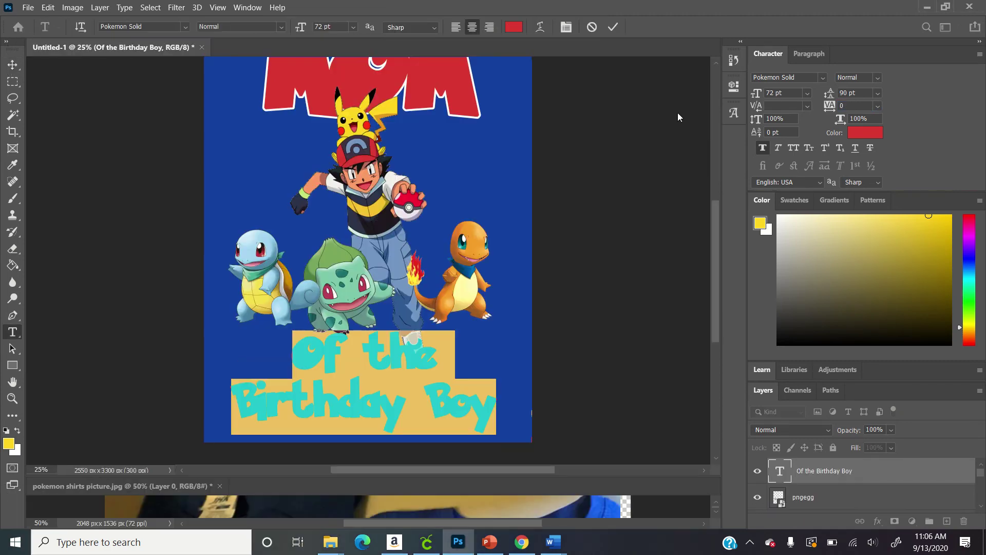
- Commit the spacing edits, then reselect all of the 'Of the Birthday Boy' text
{"action": "left_click", "coordinate": [15, 65]}
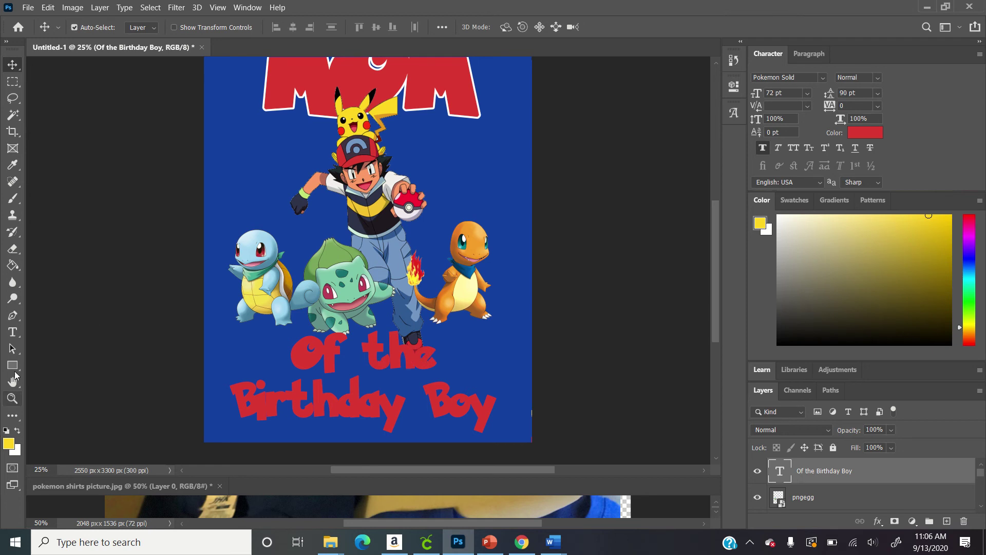
{"action": "left_click", "coordinate": [13, 333]}
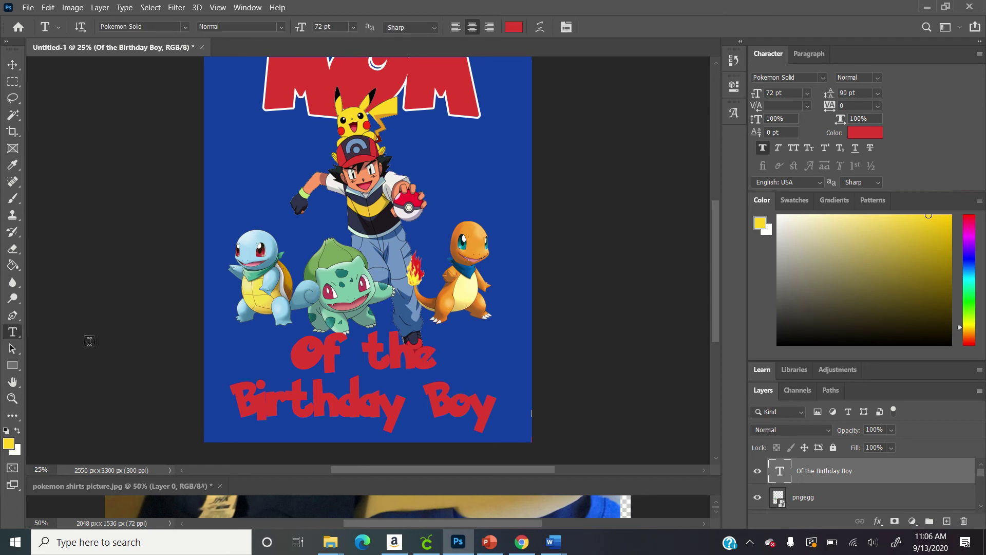
{"action": "left_click", "coordinate": [309, 353]}
{"action": "double_click", "coordinate": [309, 353]}
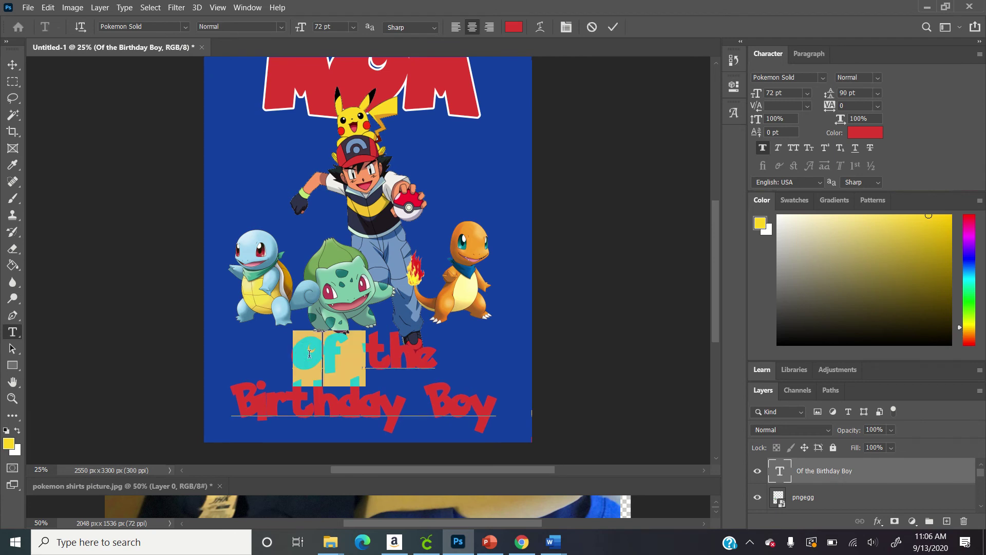
{"action": "triple_click", "coordinate": [309, 353]}
{"action": "key", "text": "ctrl+a"}
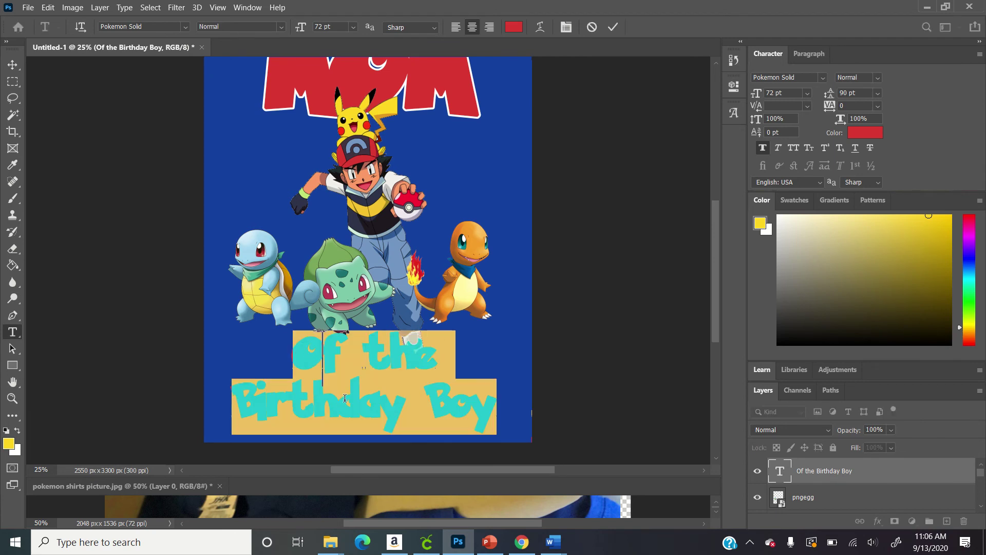
- Colour the selected text yellow #ffd622 and commit the edit
{"action": "left_click", "coordinate": [8, 445]}
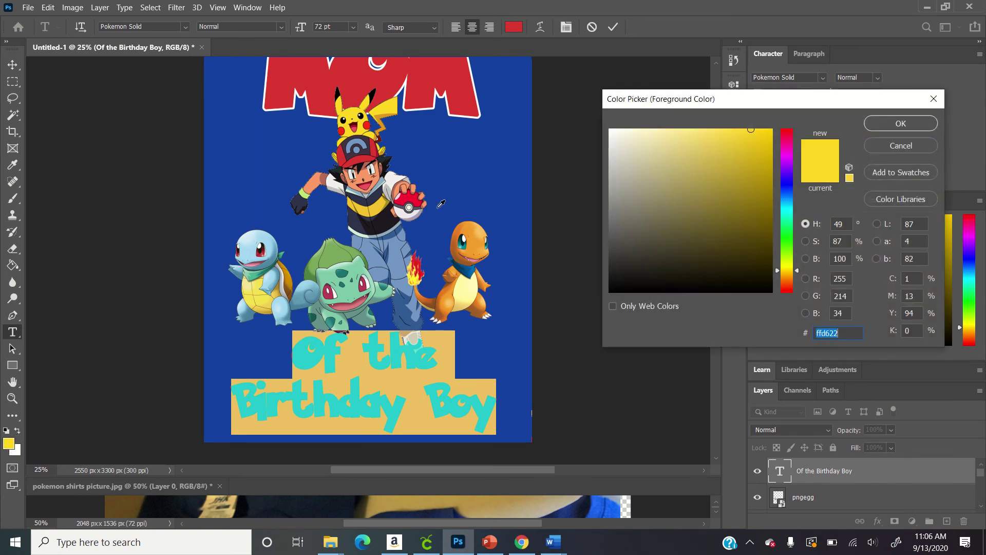
{"action": "left_click", "coordinate": [893, 128]}
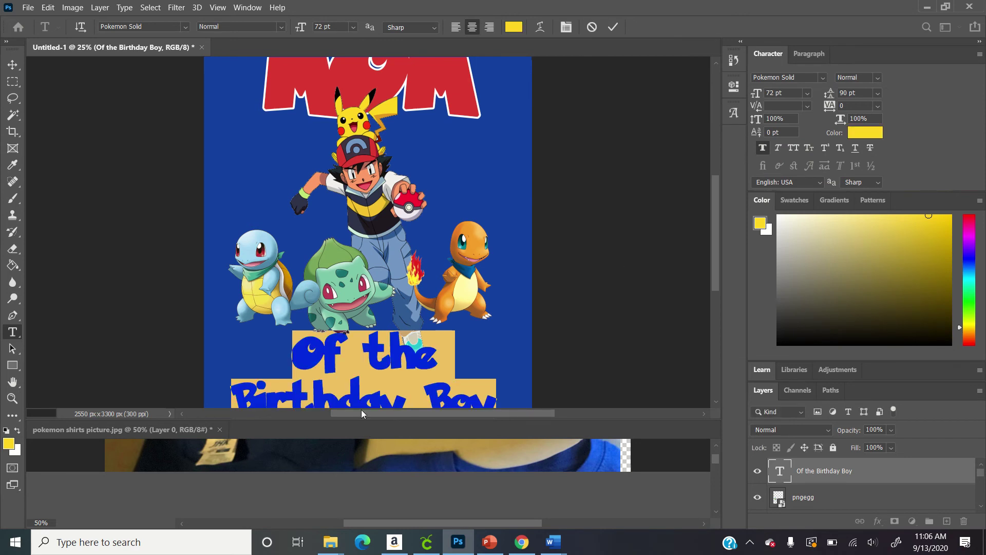
{"action": "left_click", "coordinate": [371, 380]}
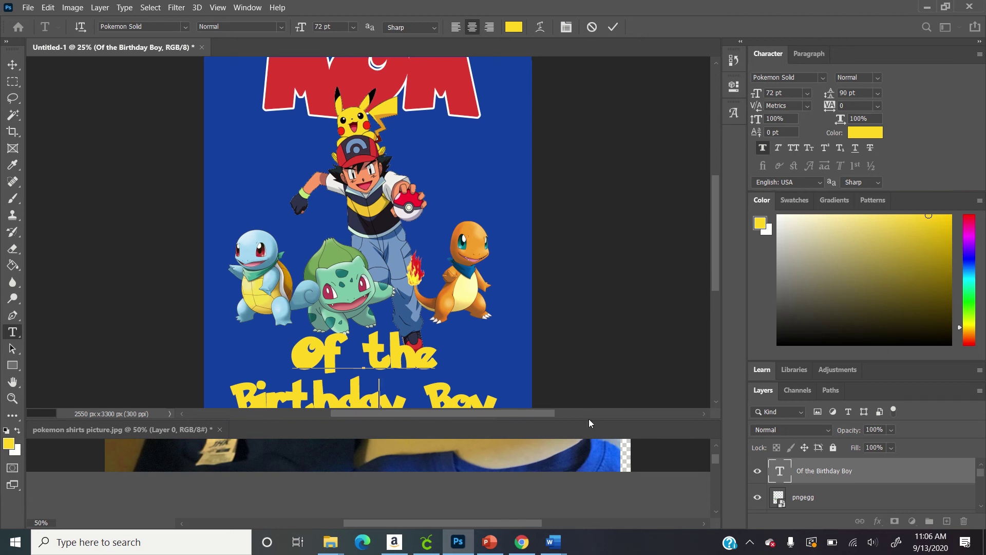
{"action": "left_click_drag", "start_coordinate": [590, 420], "coordinate": [584, 480]}
{"action": "left_click", "coordinate": [375, 451]}
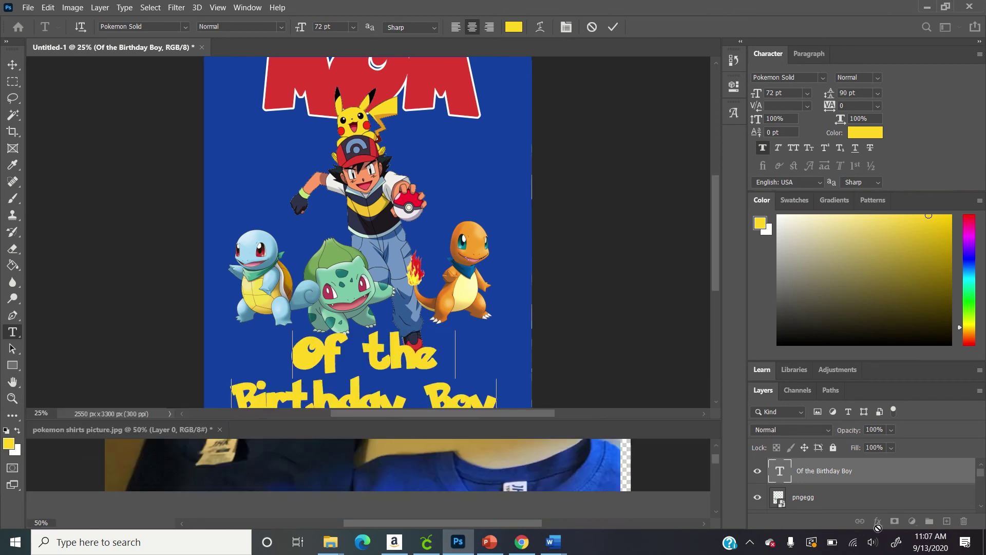
{"action": "left_click", "coordinate": [878, 523]}
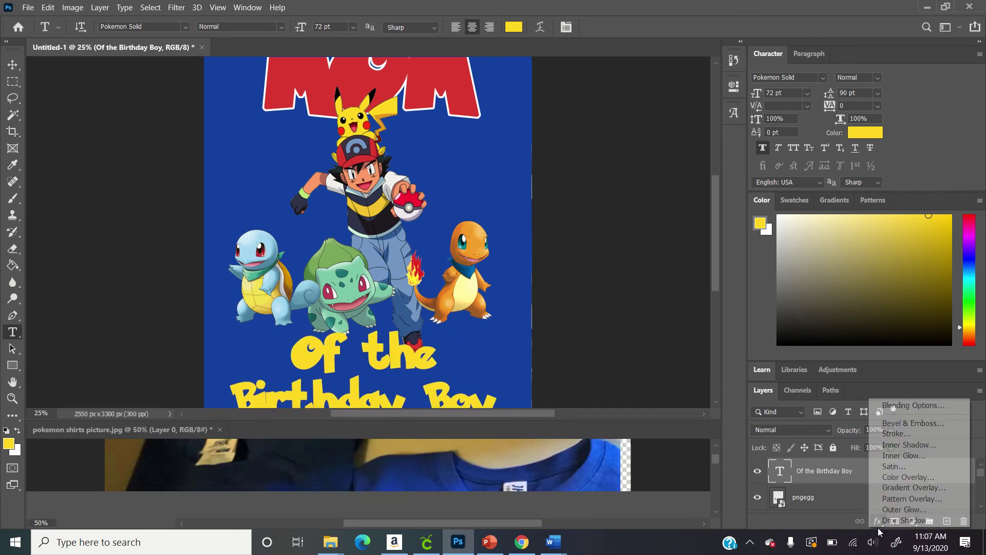
- Add a 27 px dark navy outside stroke to the yellow text and float the reference photo
{"action": "left_click", "coordinate": [917, 435]}
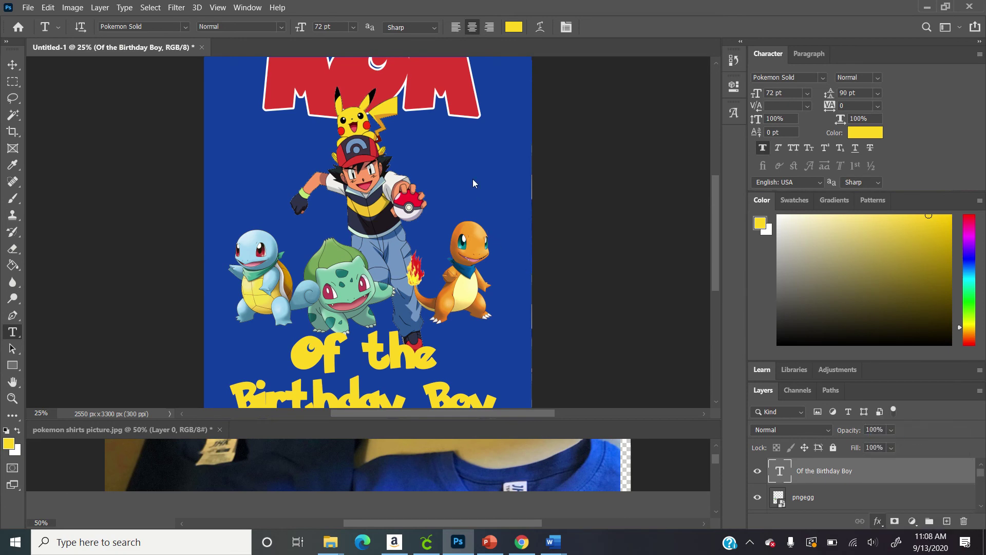
{"action": "left_click_drag", "start_coordinate": [776, 56], "coordinate": [832, 55]}
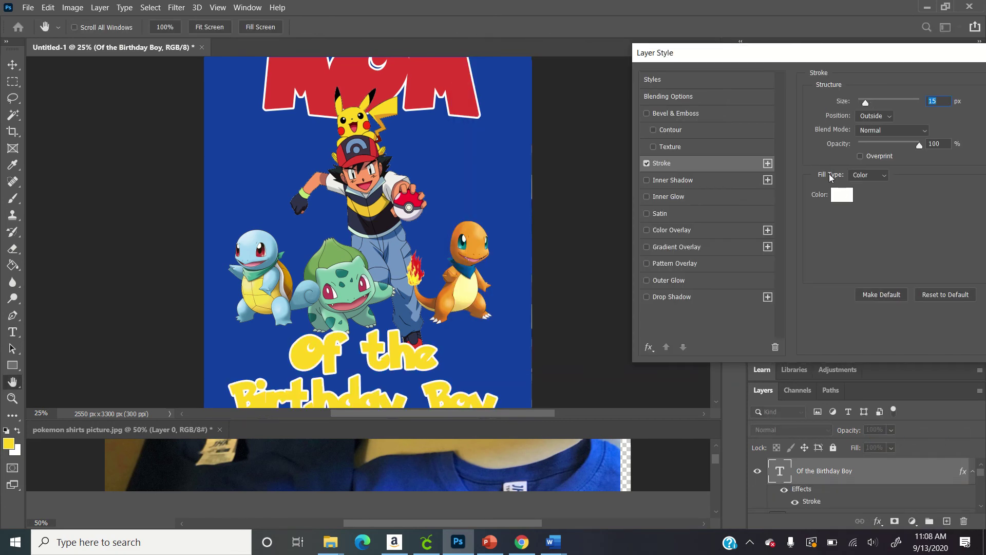
{"action": "left_click", "coordinate": [841, 194]}
{"action": "left_click", "coordinate": [524, 160]}
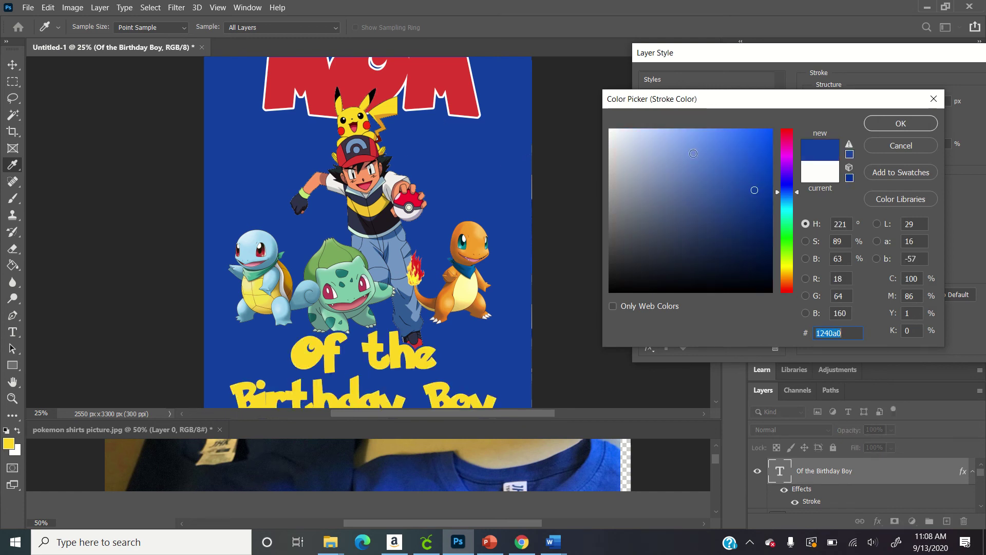
{"action": "left_click_drag", "start_coordinate": [767, 232], "coordinate": [773, 227]}
{"action": "left_click", "coordinate": [783, 179]}
{"action": "left_click_drag", "start_coordinate": [783, 179], "coordinate": [784, 193]}
{"action": "left_click", "coordinate": [901, 124]}
{"action": "left_click_drag", "start_coordinate": [876, 100], "coordinate": [868, 100]}
{"action": "key", "text": "Return"}
{"action": "left_click_drag", "start_coordinate": [195, 429], "coordinate": [678, 70]}
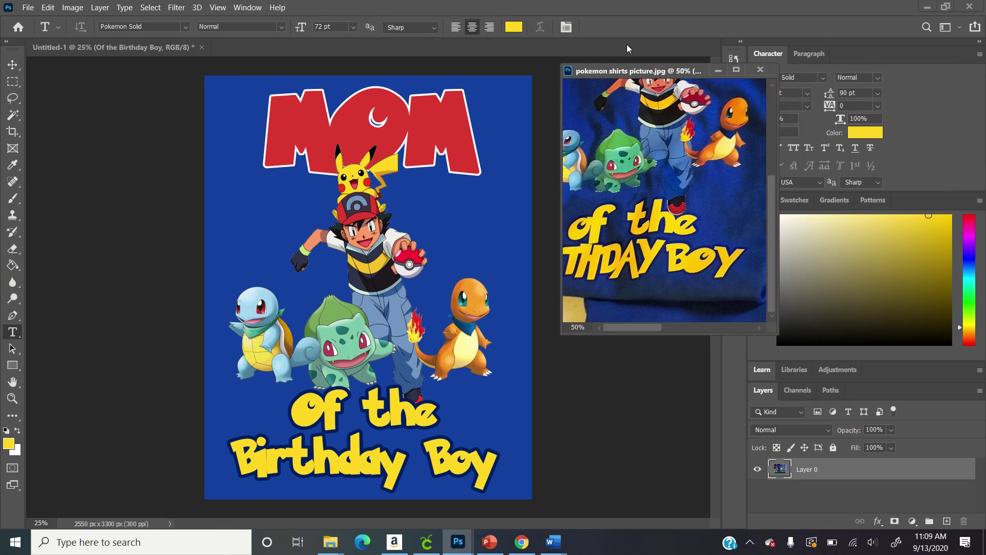
- Apply All Caps to the 'Birthday Boy' line only and commit the text
{"action": "left_click_drag", "start_coordinate": [630, 72], "coordinate": [596, 75]}
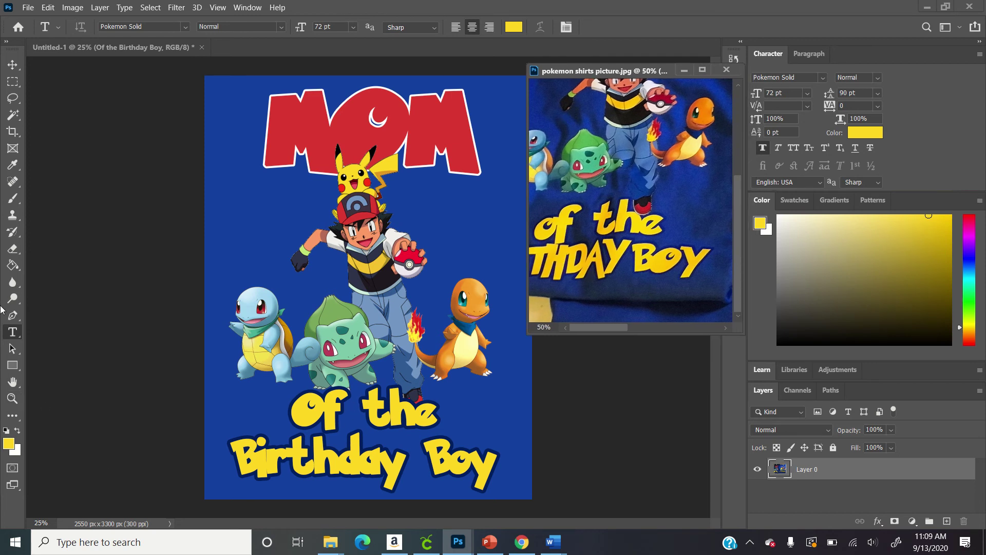
{"action": "left_click", "coordinate": [352, 408]}
{"action": "left_click_drag", "start_coordinate": [351, 407], "coordinate": [497, 475]}
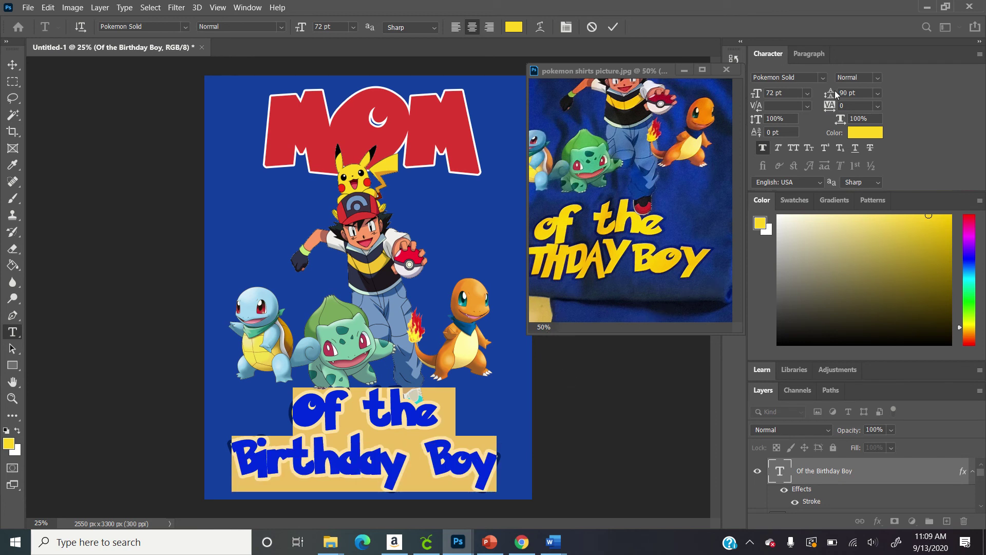
{"action": "left_click", "coordinate": [793, 149]}
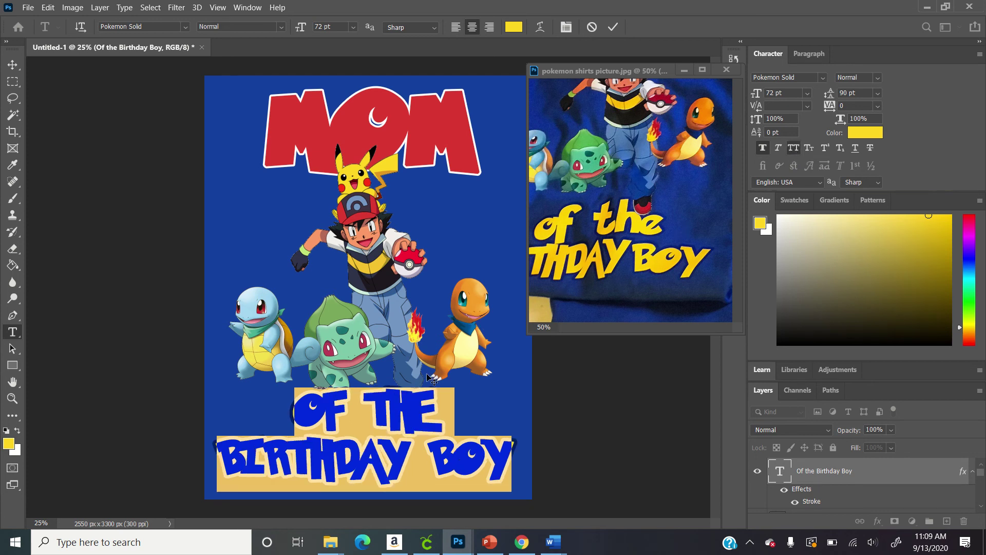
{"action": "key", "text": "ctrl+shift+k"}
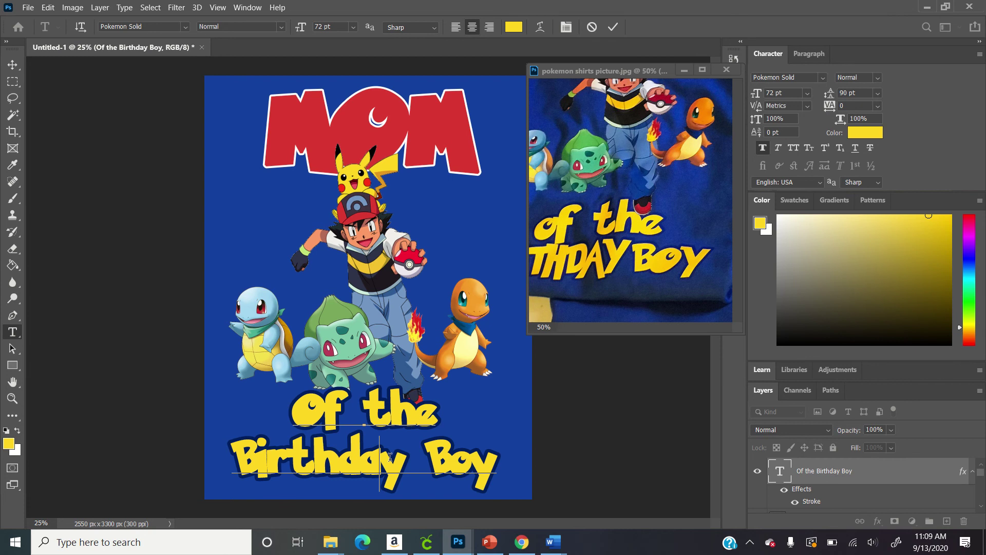
{"action": "triple_click", "coordinate": [389, 457]}
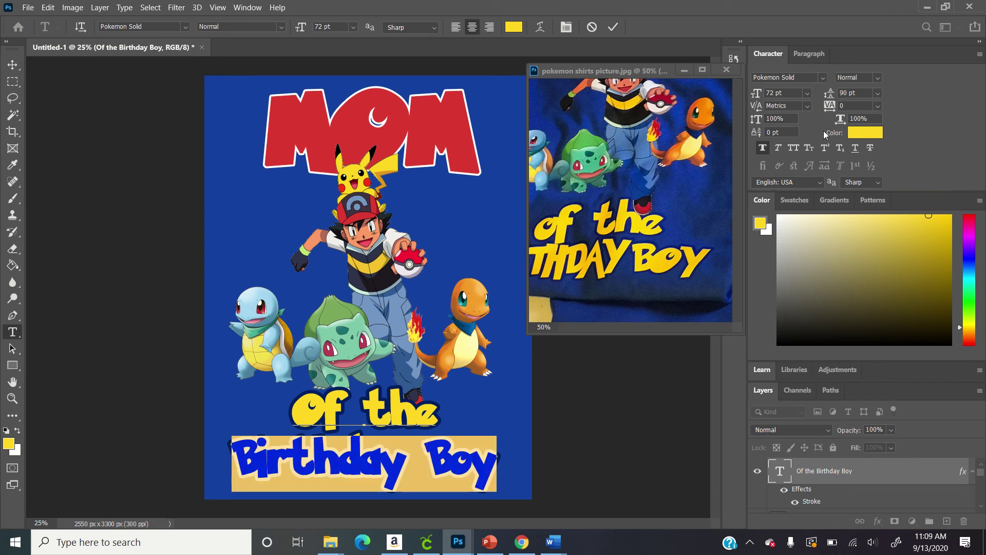
{"action": "left_click", "coordinate": [799, 146]}
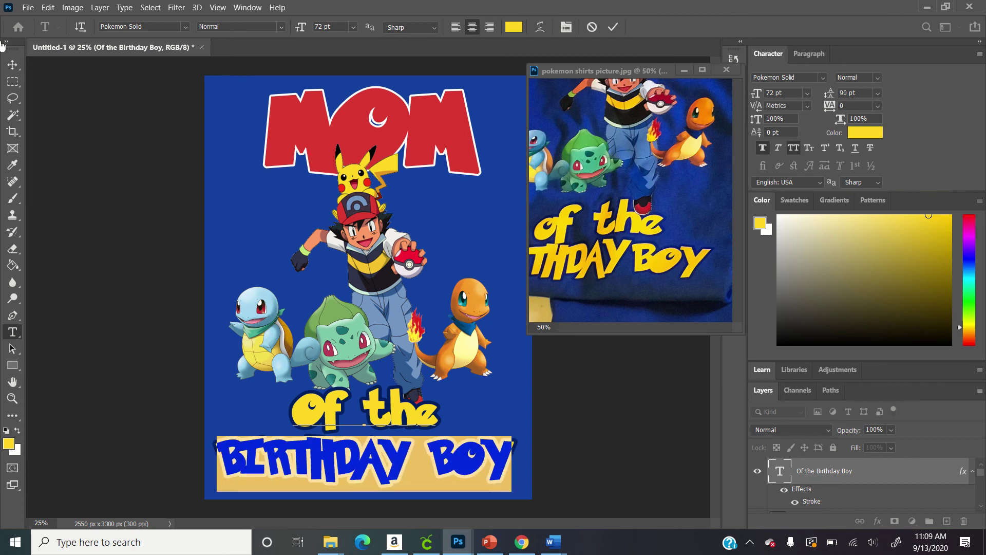
{"action": "left_click", "coordinate": [13, 63]}
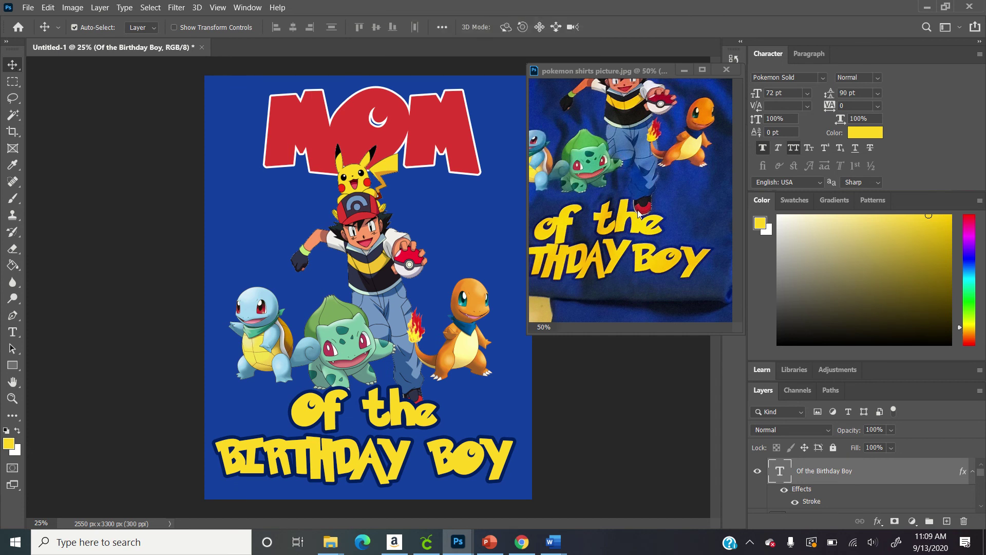
- Select the Bulbasaur image, check the layers beneath it, and glance at the reference shirts photo
{"action": "left_click", "coordinate": [334, 342]}
{"action": "right_click", "coordinate": [334, 342]}
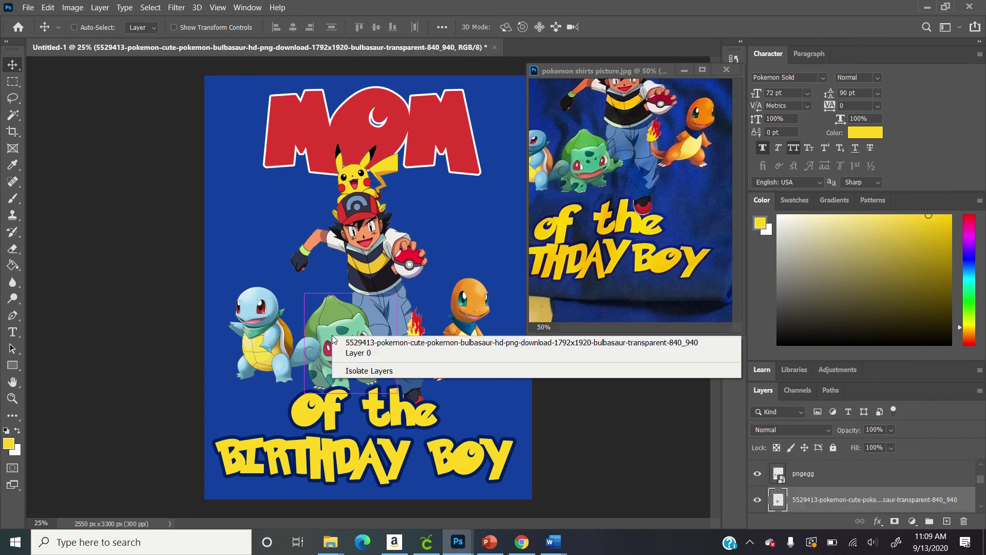
{"action": "left_click", "coordinate": [773, 201]}
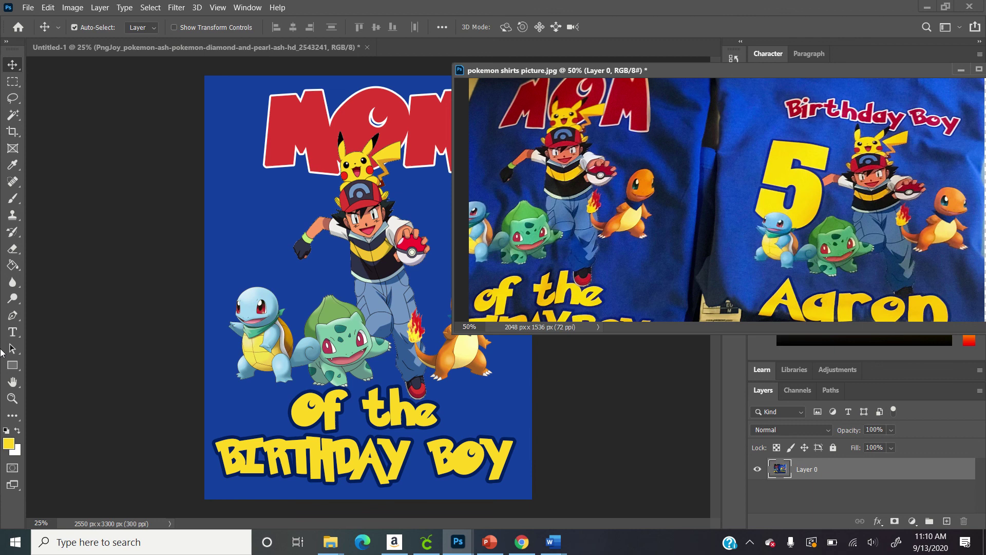
{"action": "left_click", "coordinate": [12, 331]}
{"action": "left_click", "coordinate": [53, 316]}
- Add an enlarged '5' text layer, move it to the design's left side, then delete it
{"action": "left_click", "coordinate": [234, 257]}
{"action": "type", "text": "5"}
{"action": "key", "text": "ctrl+a"}
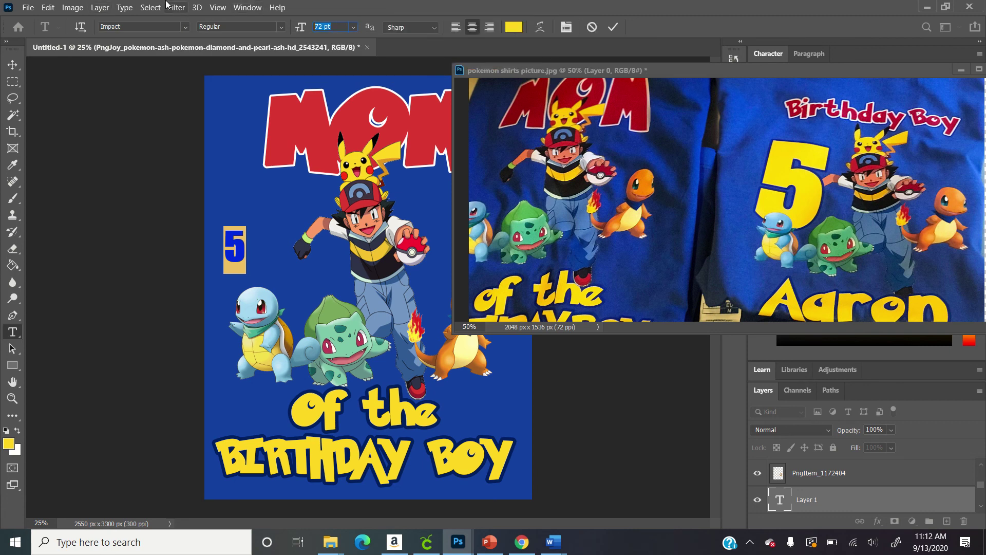
{"action": "key", "text": "ctrl+alt+shift+period"}
{"action": "key", "text": "ctrl+alt+shift+period"}
{"action": "key", "text": "ctrl+alt+shift+period"}
{"action": "key", "text": "ctrl+alt+shift+period"}
{"action": "key", "text": "ctrl+alt+shift+period"}
{"action": "key", "text": "ctrl+alt+shift+period"}
{"action": "key", "text": "ctrl+alt+shift+period"}
{"action": "key", "text": "ctrl+alt+shift+period"}
{"action": "key", "text": "ctrl+alt+shift+period"}
{"action": "key", "text": "ctrl+alt+shift+period"}
{"action": "key", "text": "ctrl+Return"}
{"action": "key", "text": "v"}
{"action": "left_click_drag", "start_coordinate": [246, 247], "coordinate": [270, 226]}
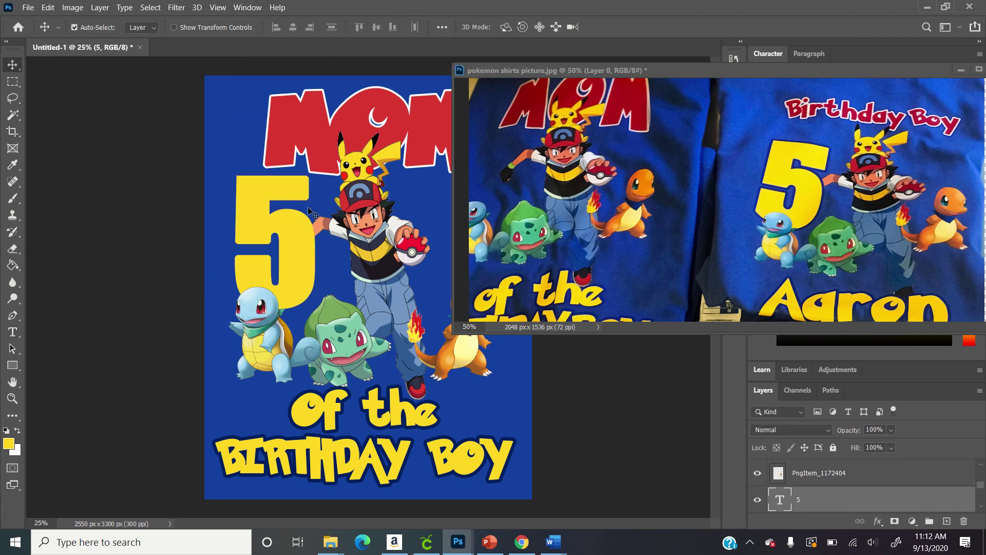
{"action": "key", "text": "Delete"}
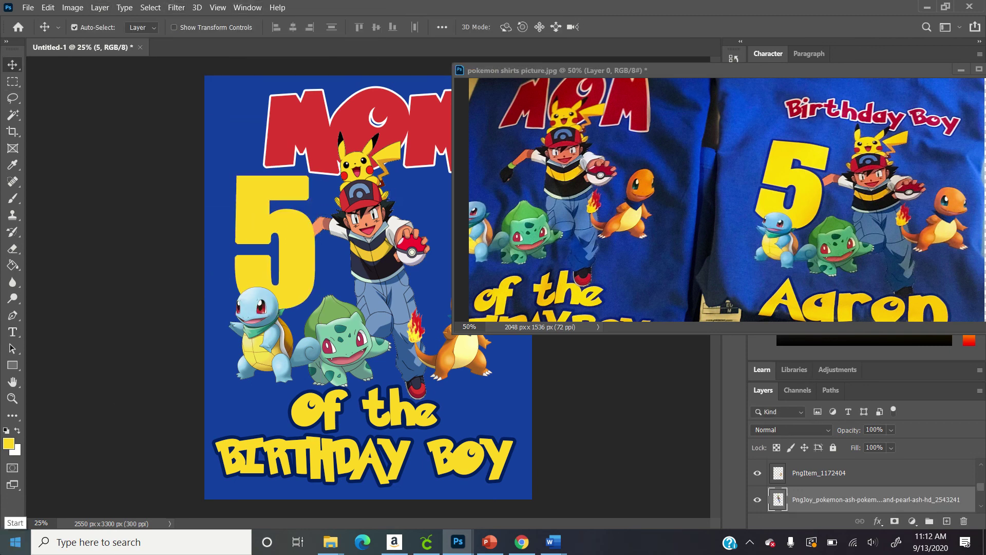
{"action": "scroll", "coordinate": [815, 479], "scroll_direction": "down", "scroll_amount": 1}
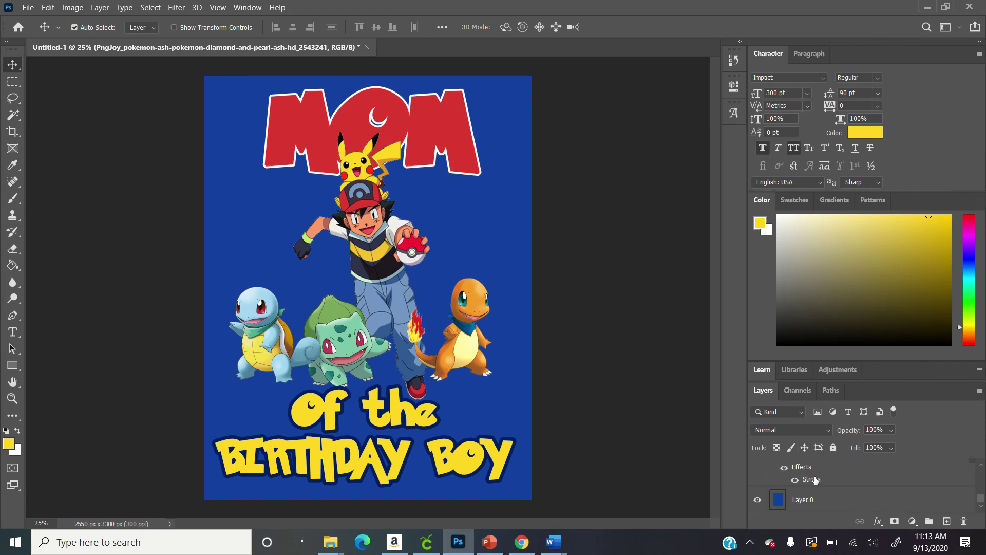
- Hide and select the blue Layer 0 background, then delete it and confirm with Yes
{"action": "left_click", "coordinate": [758, 499]}
{"action": "left_click", "coordinate": [799, 501]}
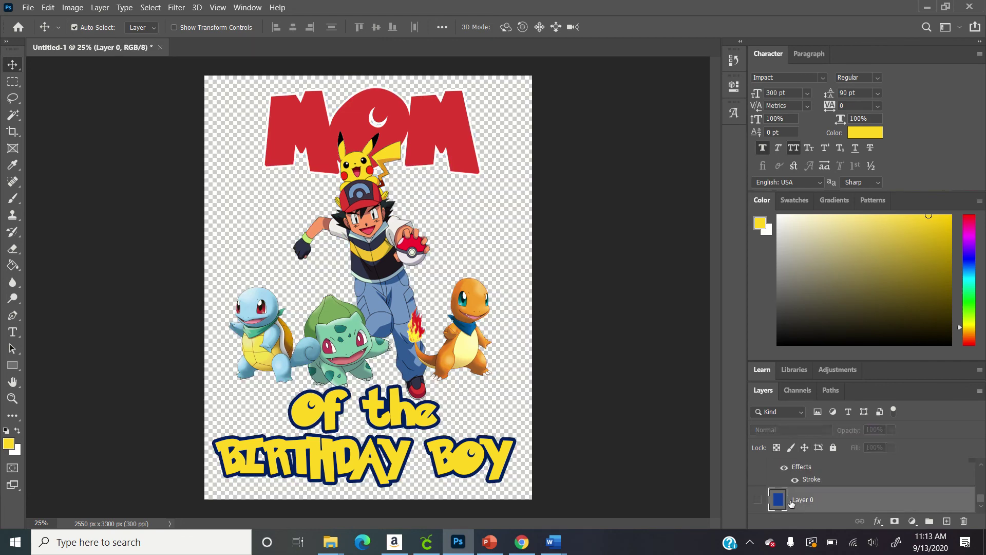
{"action": "left_click", "coordinate": [758, 500]}
{"action": "left_click", "coordinate": [759, 500]}
{"action": "left_click", "coordinate": [964, 520]}
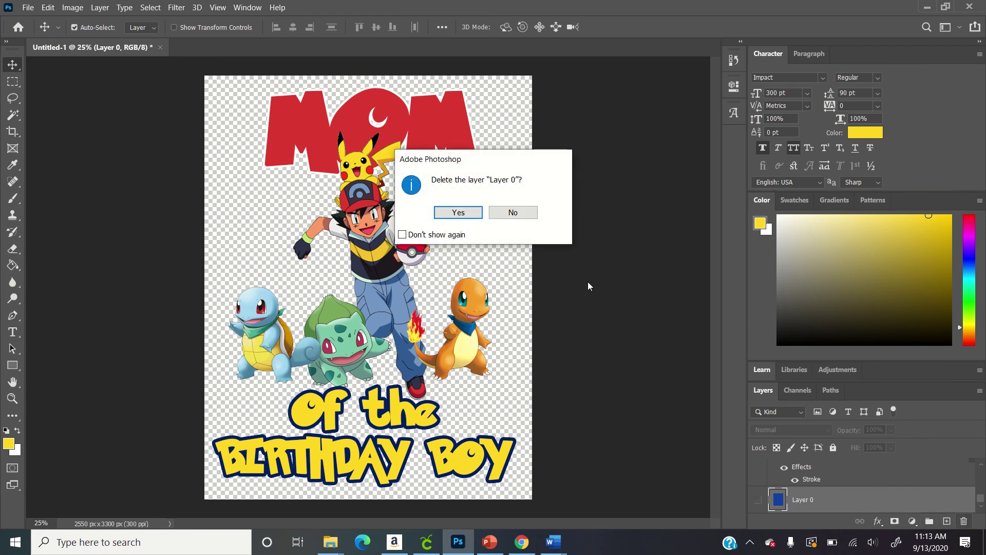
{"action": "left_click", "coordinate": [461, 215]}
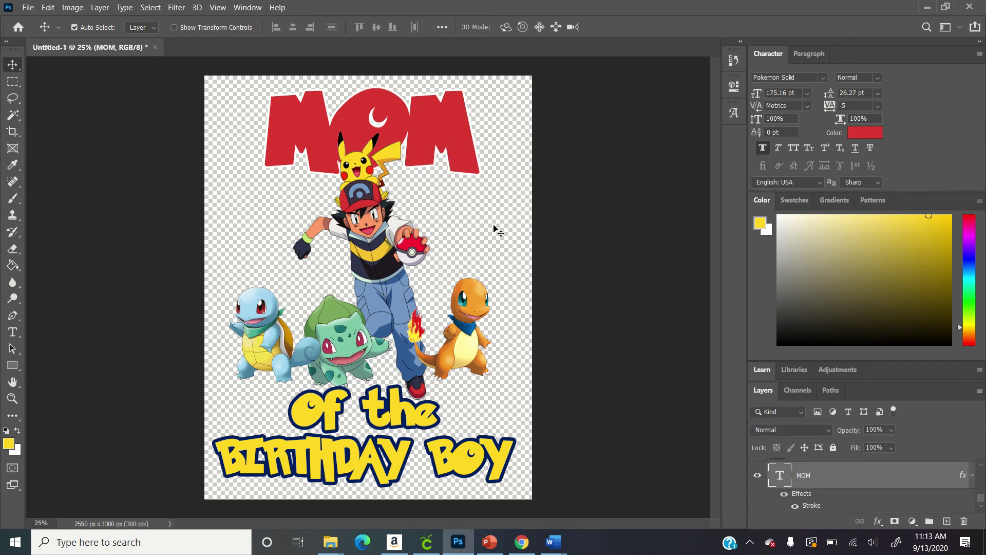
{"action": "key", "text": "shift+super+s"}
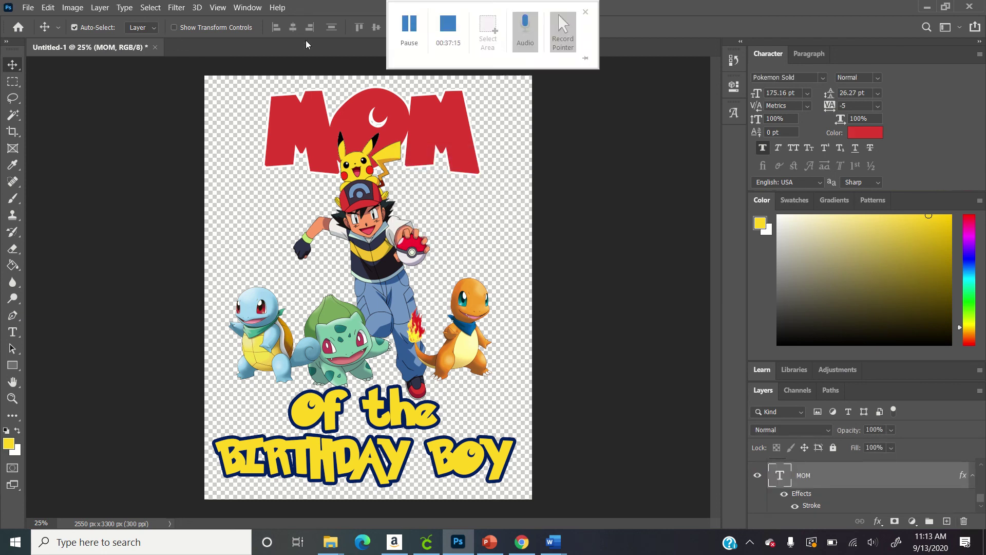
{"action": "left_click", "coordinate": [558, 14]}
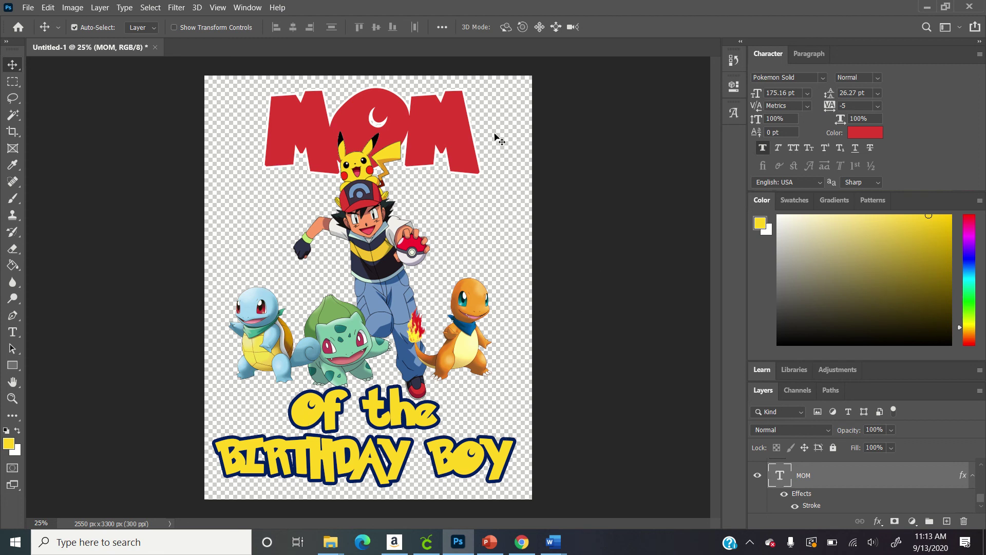
- Save As a PNG file named 'pokemon mom…' in Pictures, accepting the default PNG options
{"action": "left_click", "coordinate": [28, 7]}
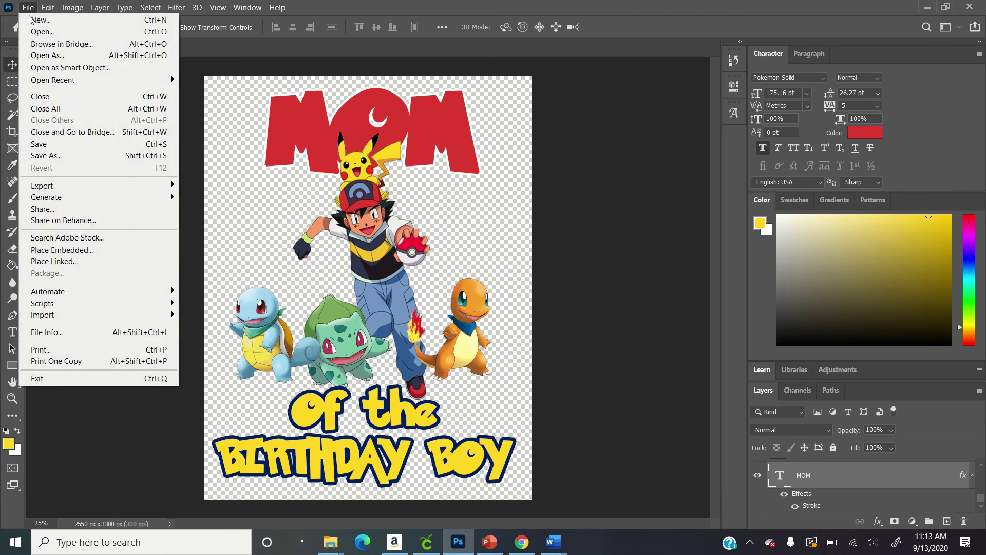
{"action": "left_click", "coordinate": [81, 158]}
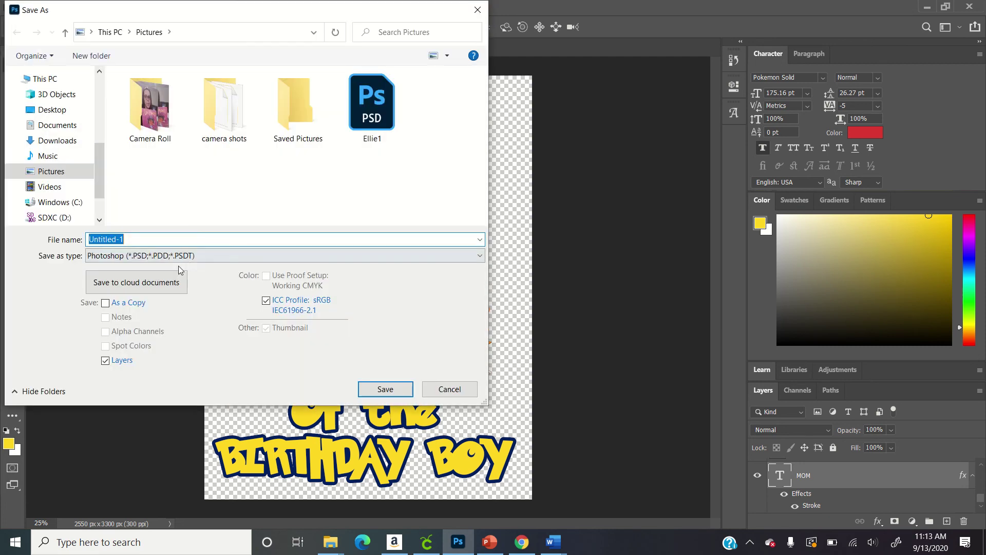
{"action": "left_click", "coordinate": [178, 255]}
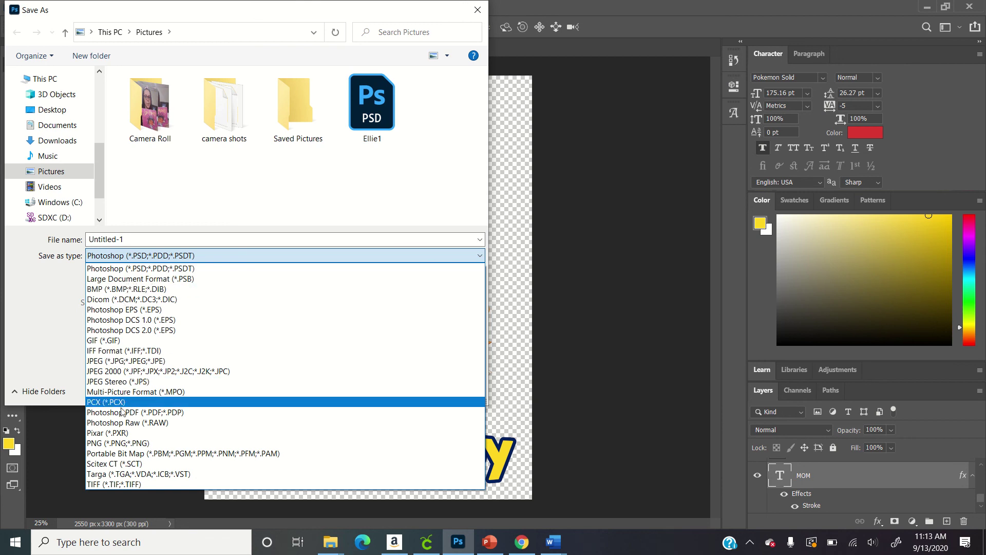
{"action": "left_click", "coordinate": [120, 443]}
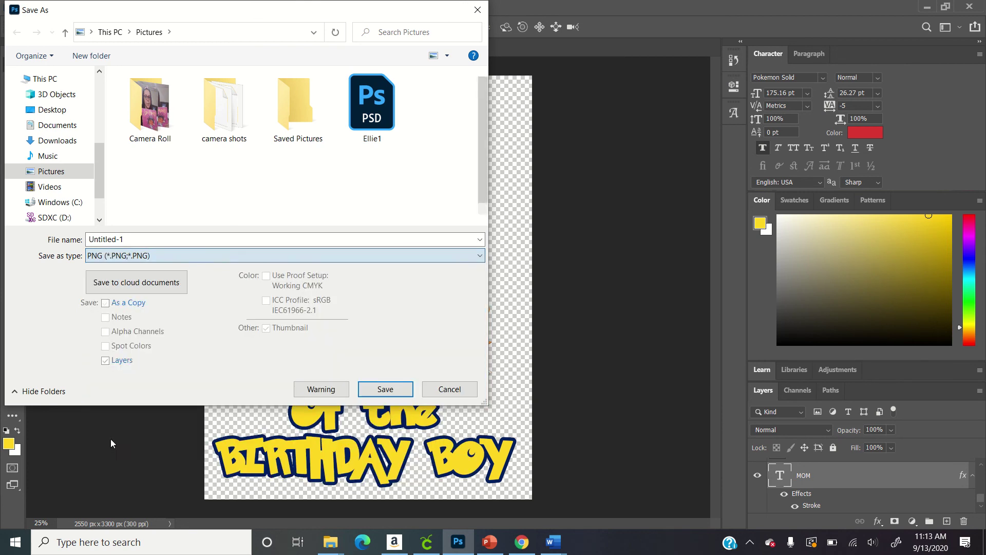
{"action": "left_click", "coordinate": [142, 235]}
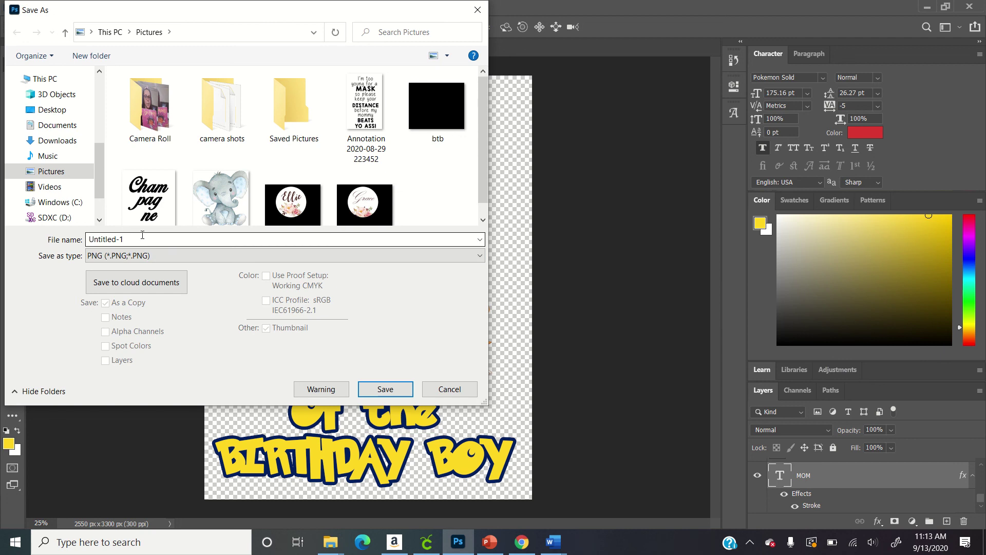
{"action": "double_click", "coordinate": [142, 235]}
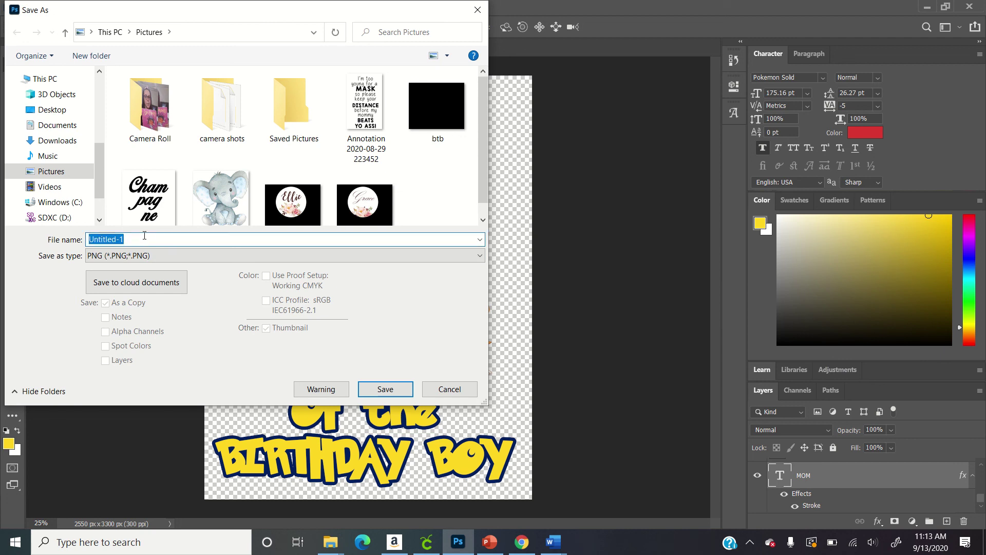
{"action": "type", "text": "p"}
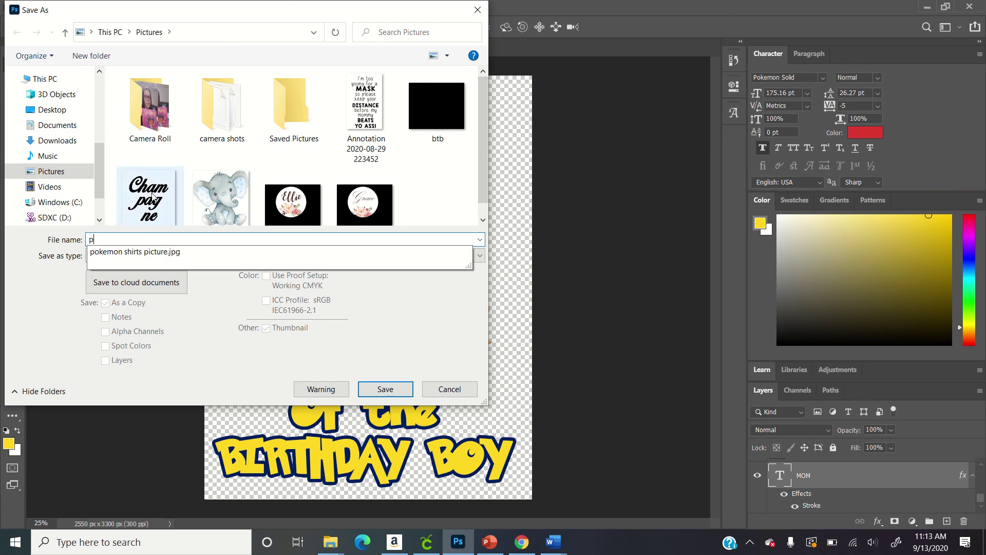
{"action": "type", "text": "okemon mom shirt"}
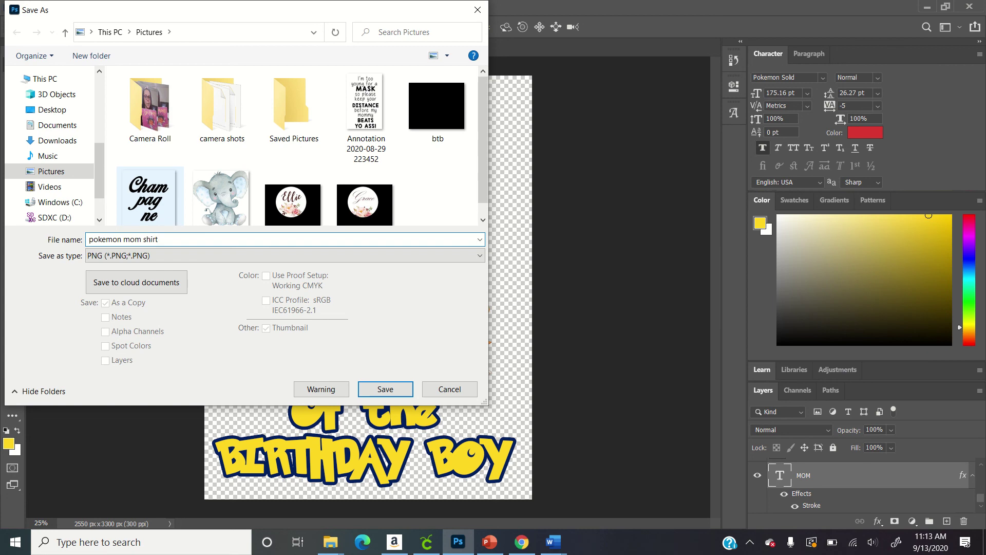
{"action": "key", "text": "Return"}
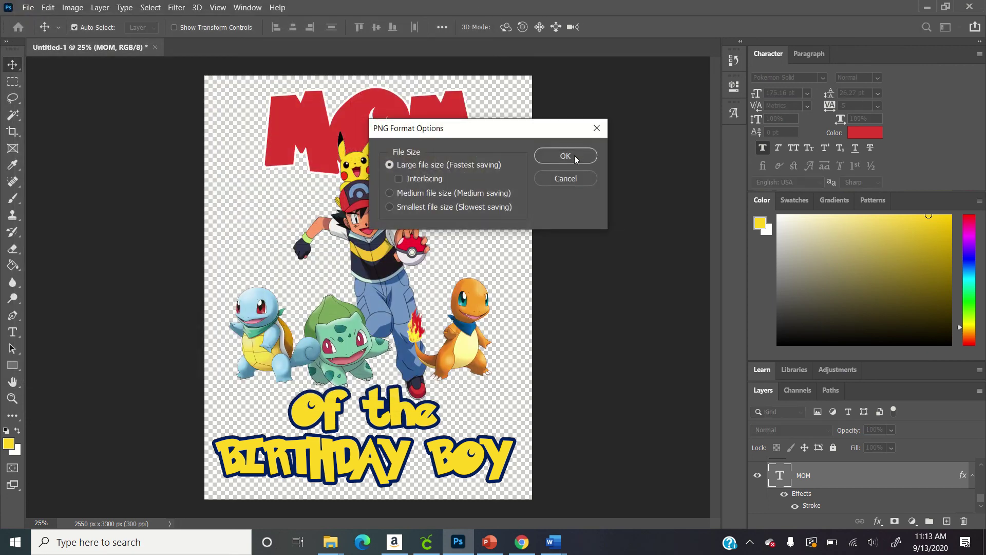
{"action": "left_click", "coordinate": [565, 156]}
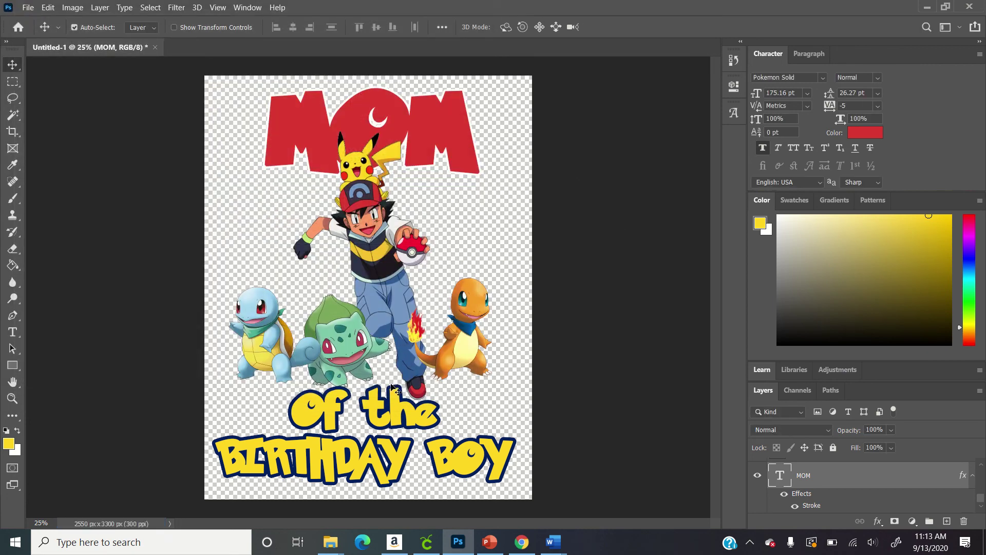